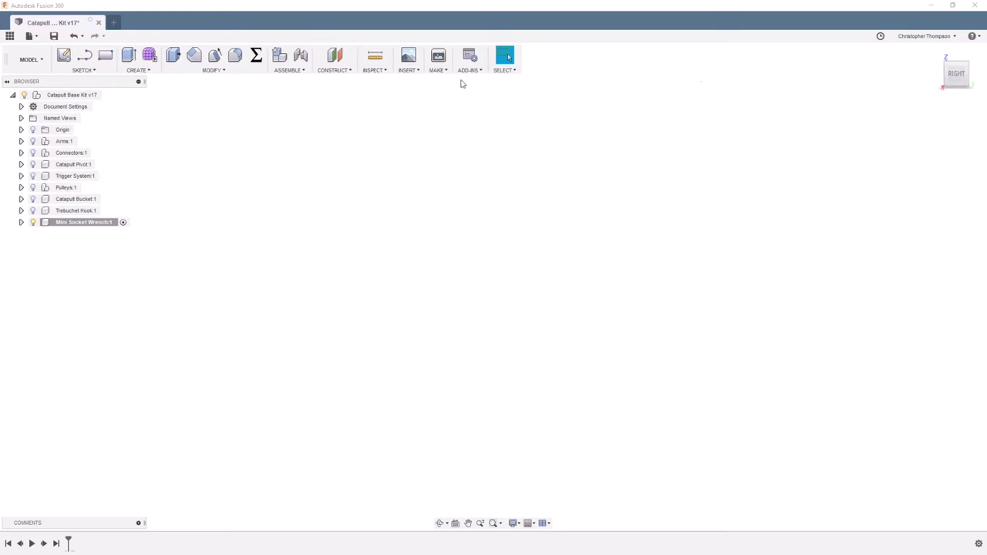
- Start a new sketch on the small origin plane in the Mini Socket Wrench component
left_click(64, 56)
left_click(366, 449)
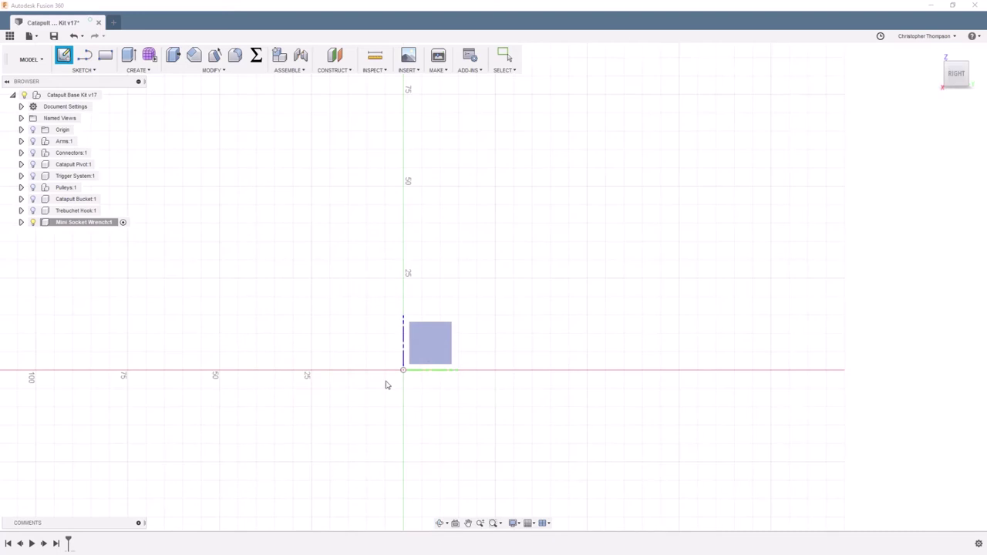
left_click(454, 351)
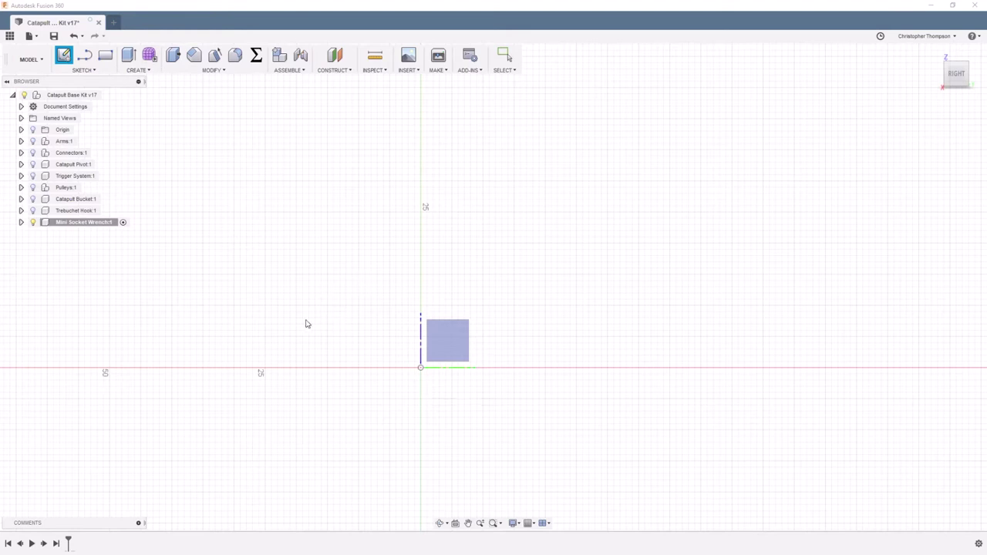
key("Escape")
left_click(452, 348)
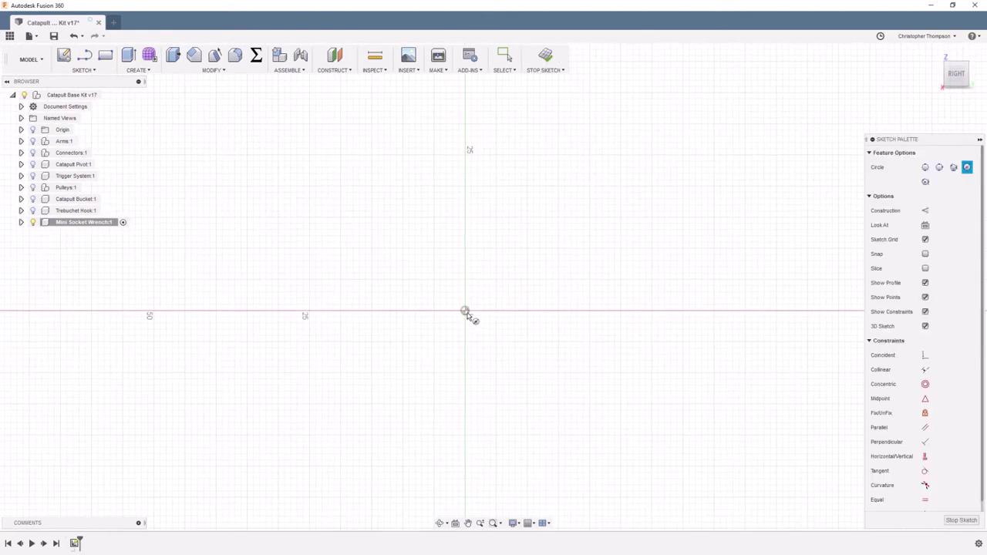
- Draw a smaller inner circle and a larger outer circle, both centred on the sketch origin
left_click(465, 311)
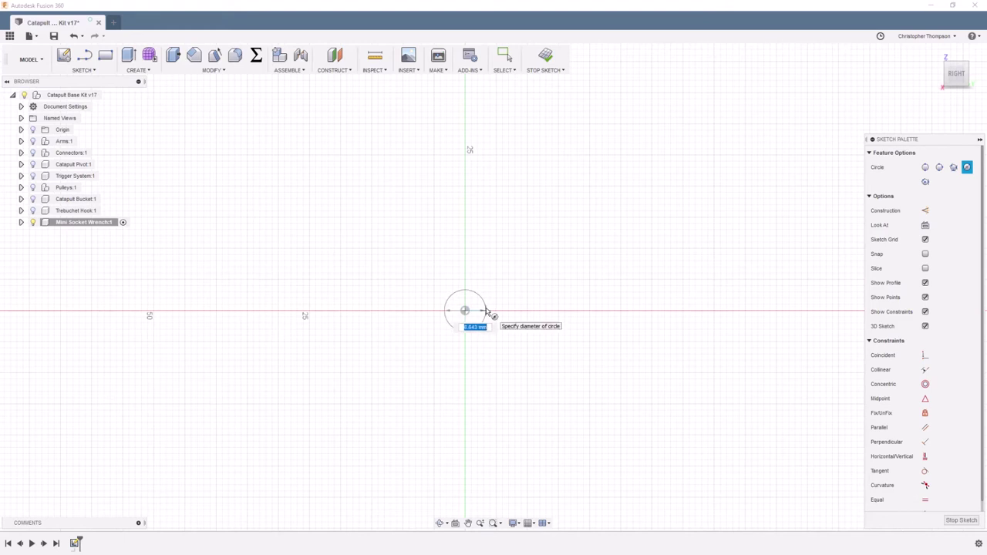
left_click(495, 308)
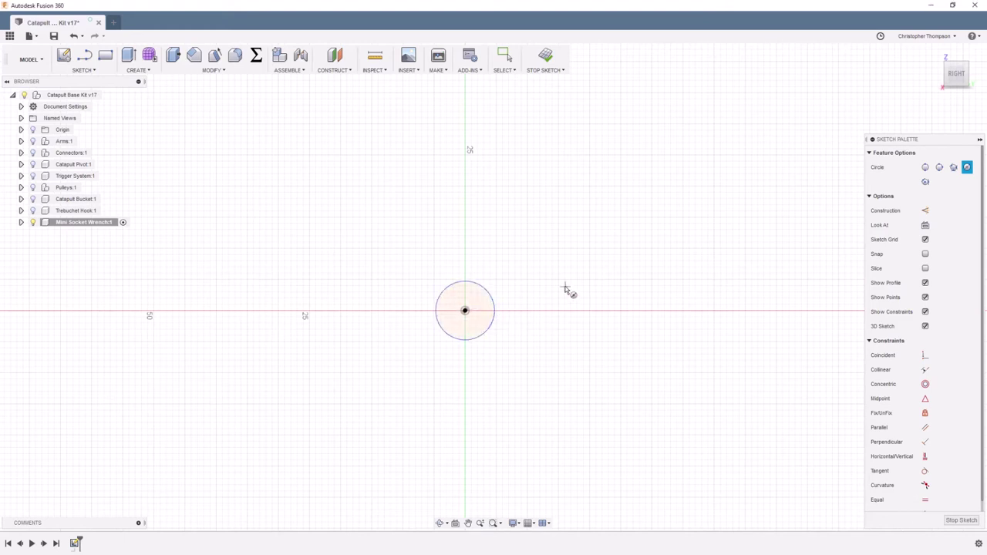
left_click(465, 310)
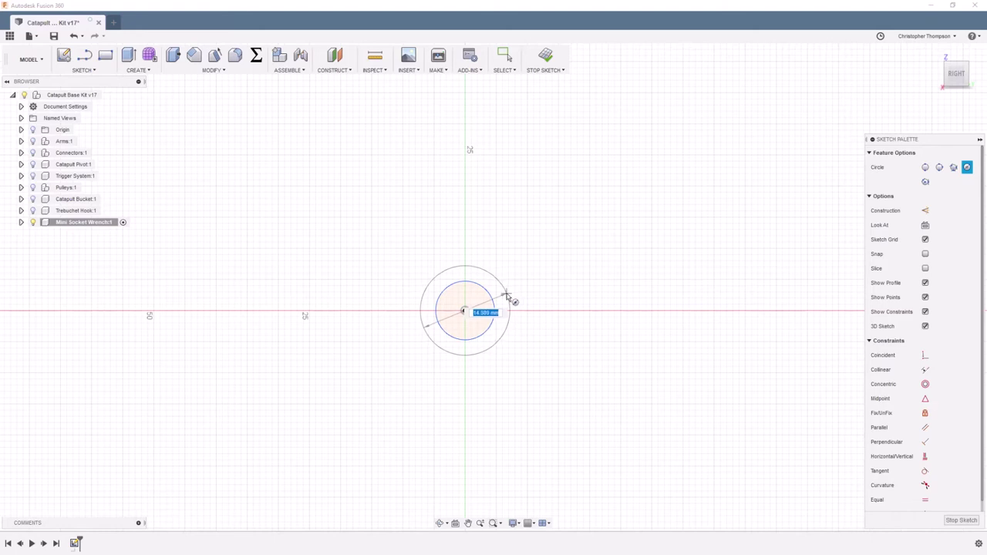
left_click(509, 296)
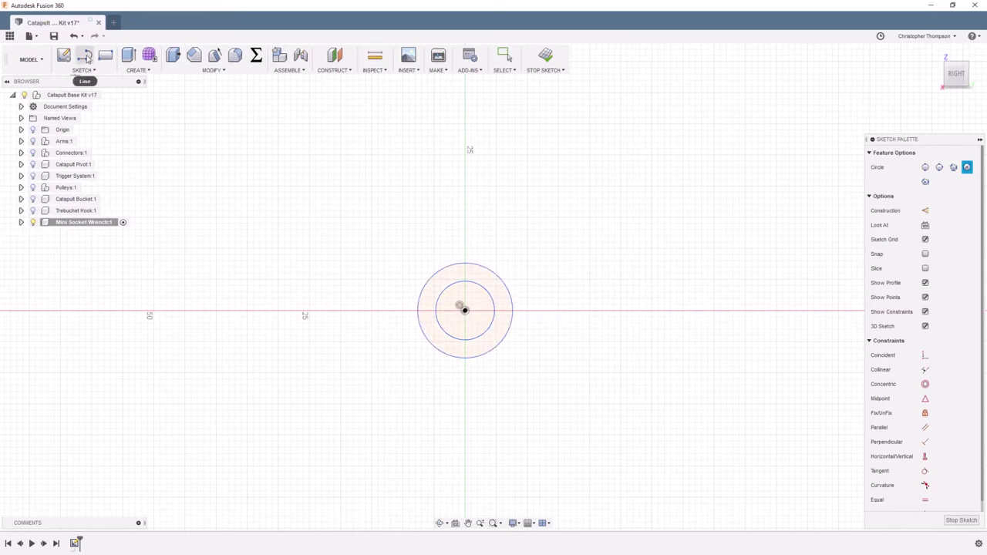
left_click(84, 55)
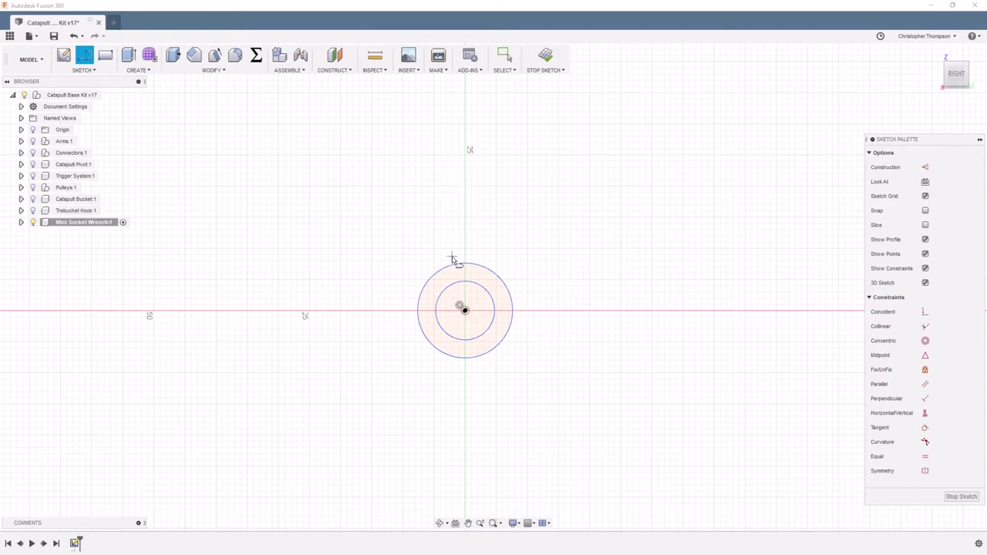
- Draw three connected lines down from the outer circle to close a narrow handle rectangle
scroll(441, 158, "down", 1)
scroll(441, 158, "down", 1)
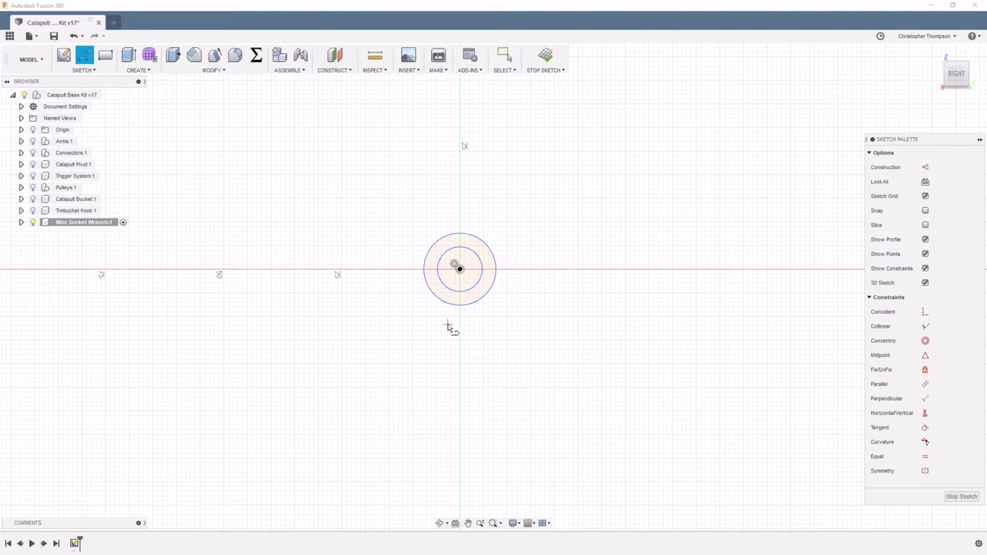
left_click(445, 304)
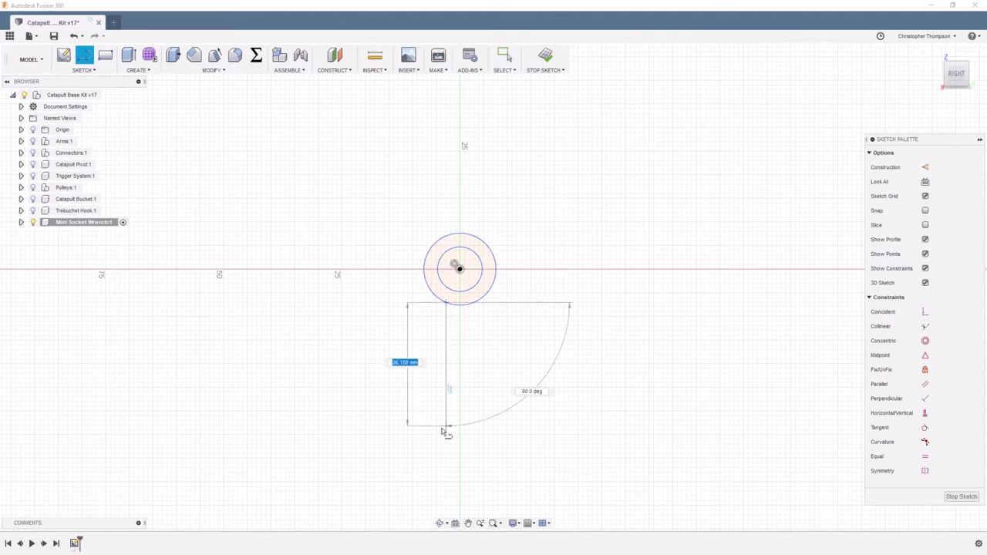
left_click(446, 428)
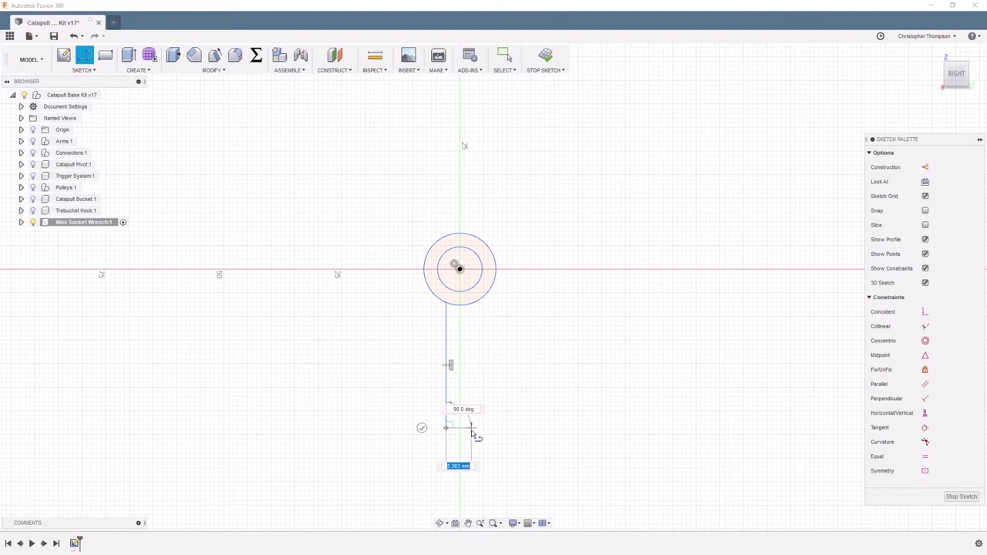
left_click(471, 429)
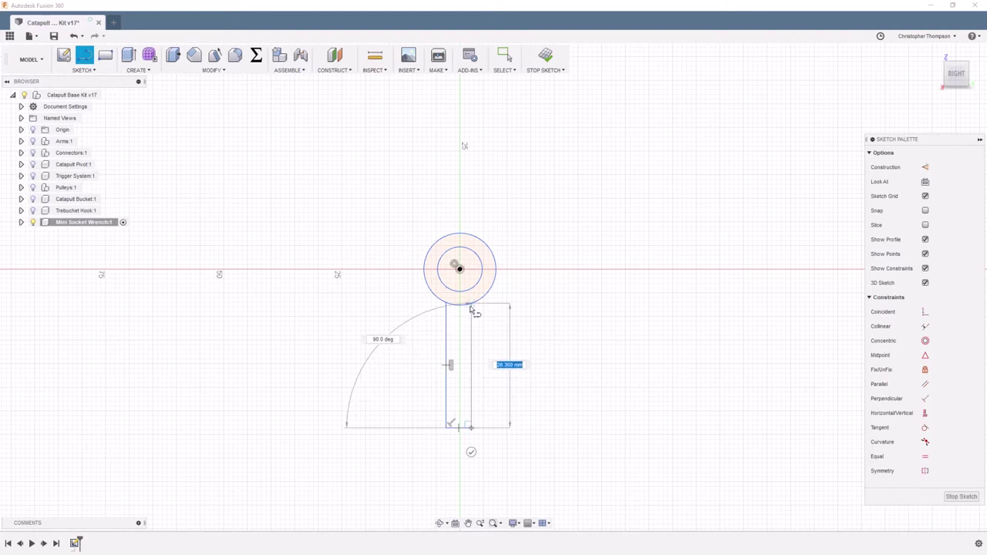
left_click(472, 306)
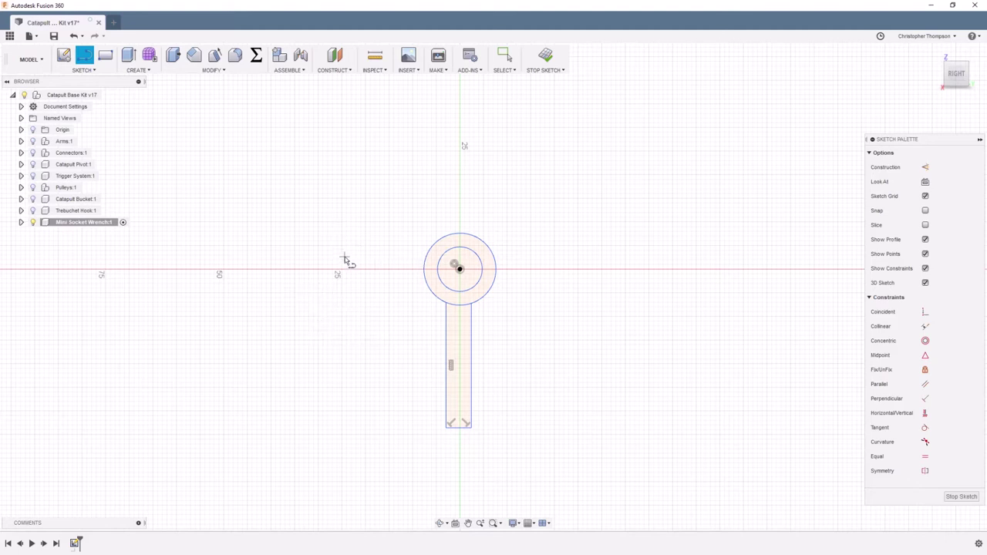
key("d")
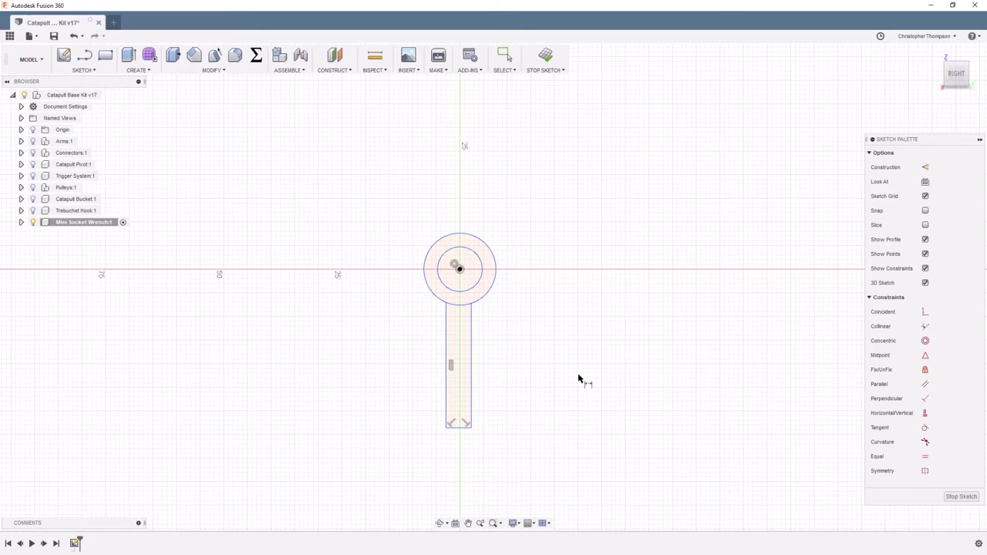
- Dimension the handle's bottom edge as print_nozzle_width*7, giving a 4.20 mm width
left_click(461, 432)
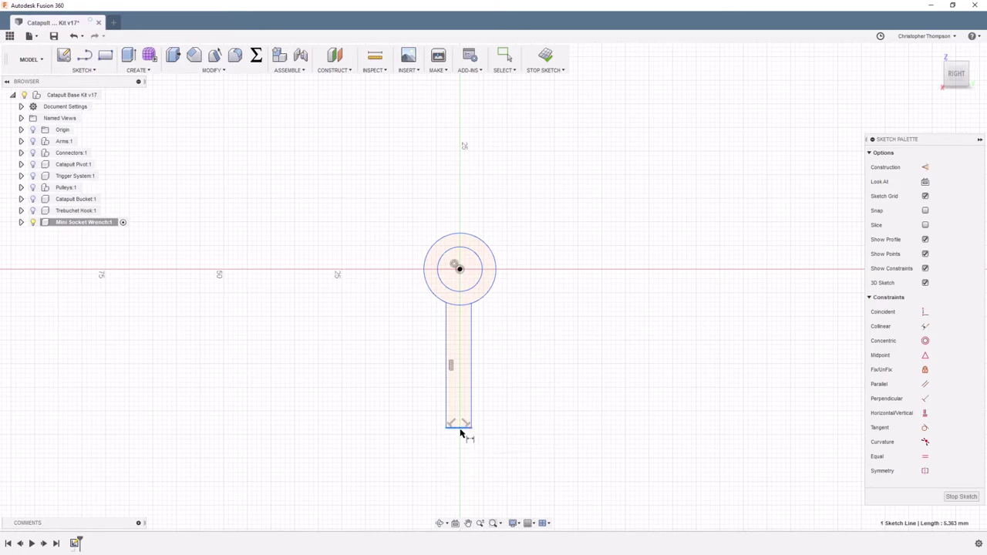
left_click(507, 452)
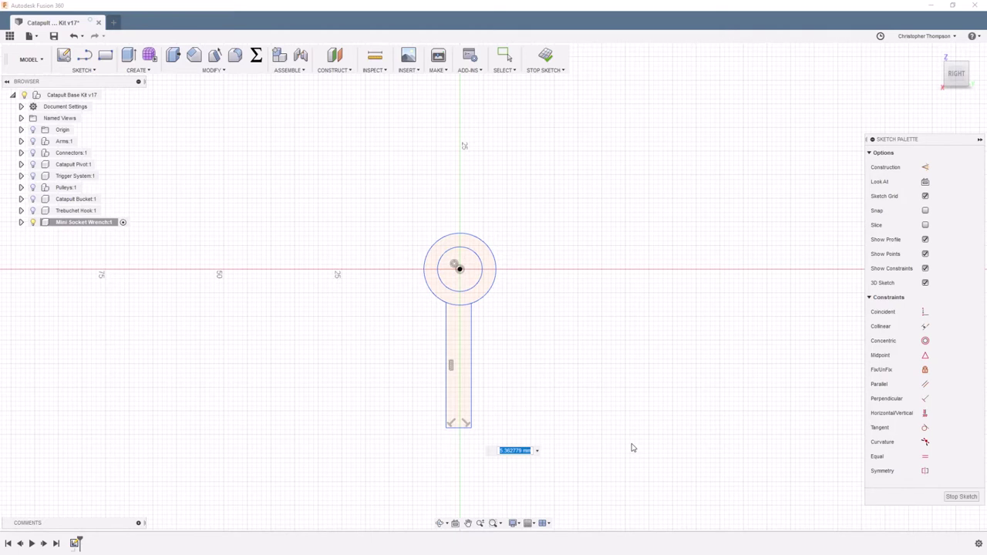
type("p")
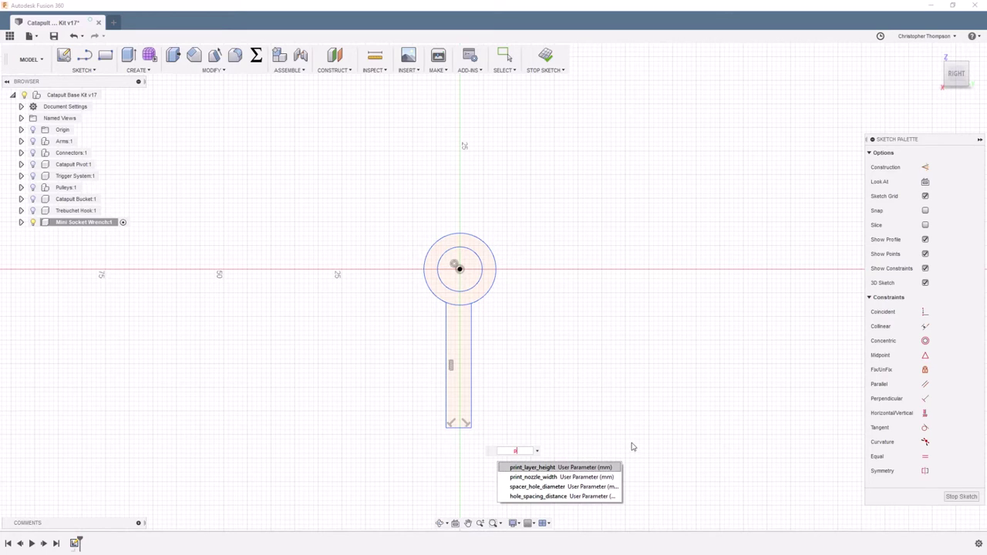
left_click(535, 477)
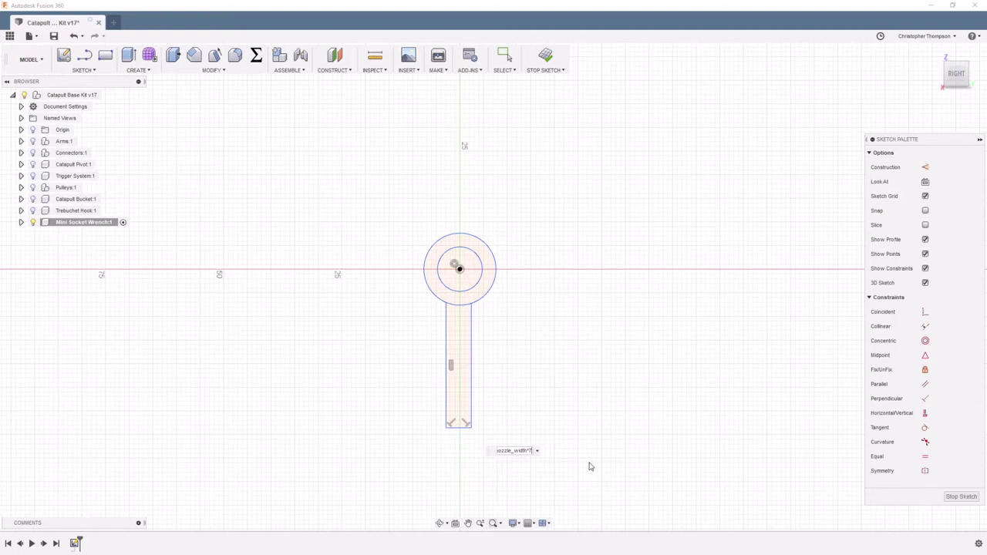
key("Return")
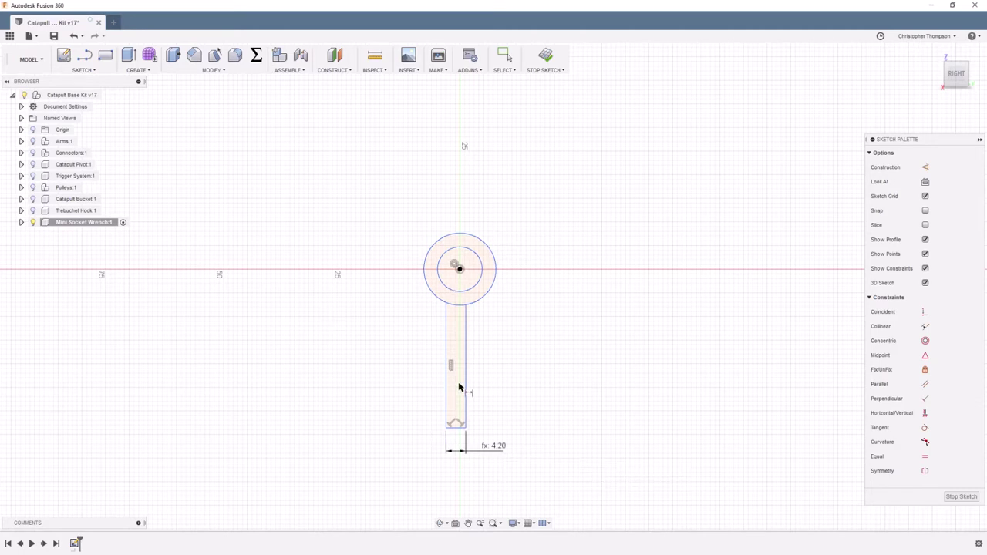
scroll(454, 410, "up", 2)
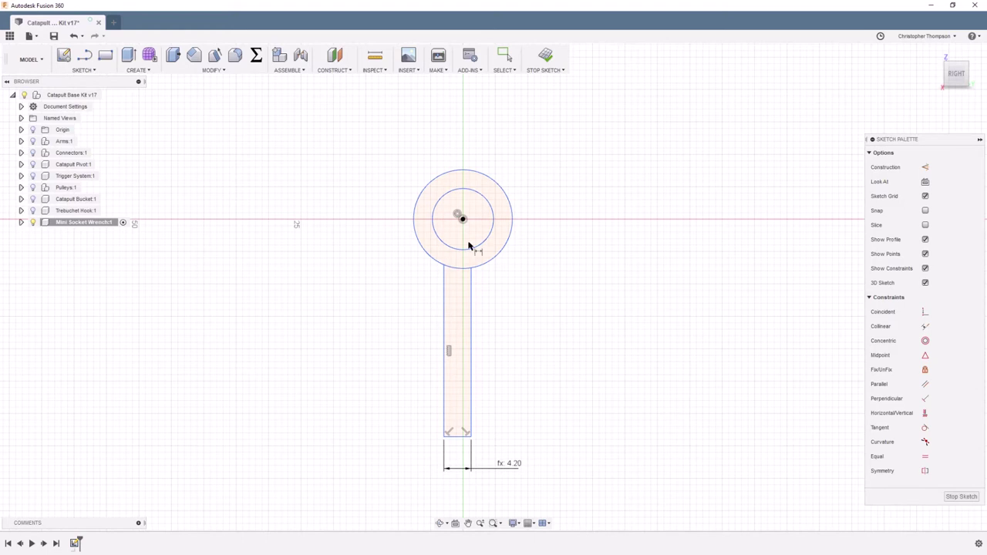
- Dimension the handle's left edge to the circle centre as d249/2 (2.10 mm)
left_click(445, 409)
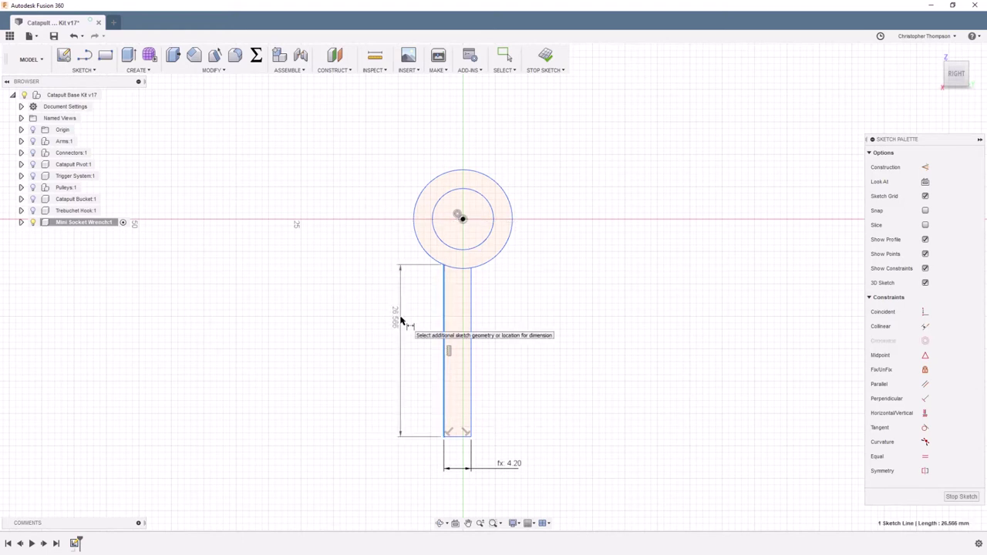
left_click(463, 219)
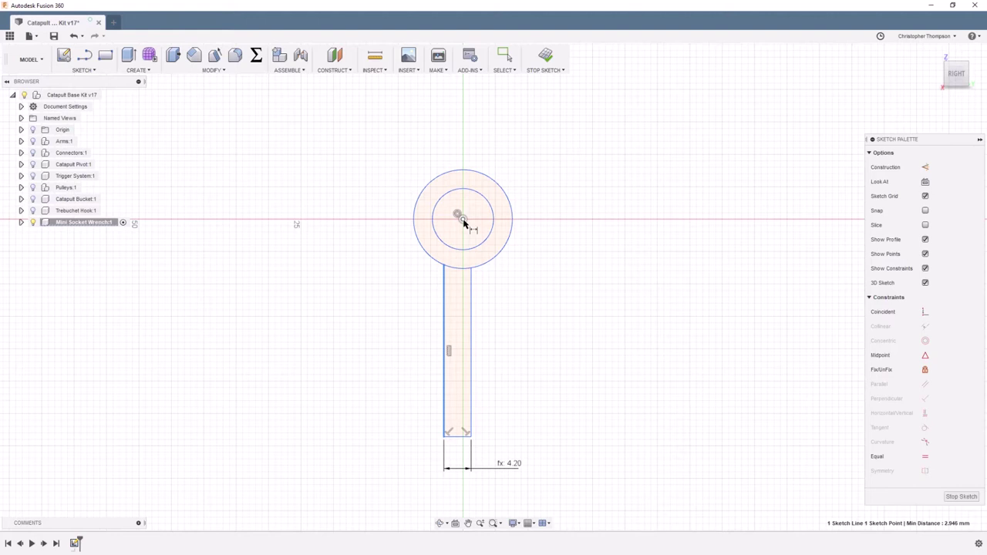
left_click(455, 412)
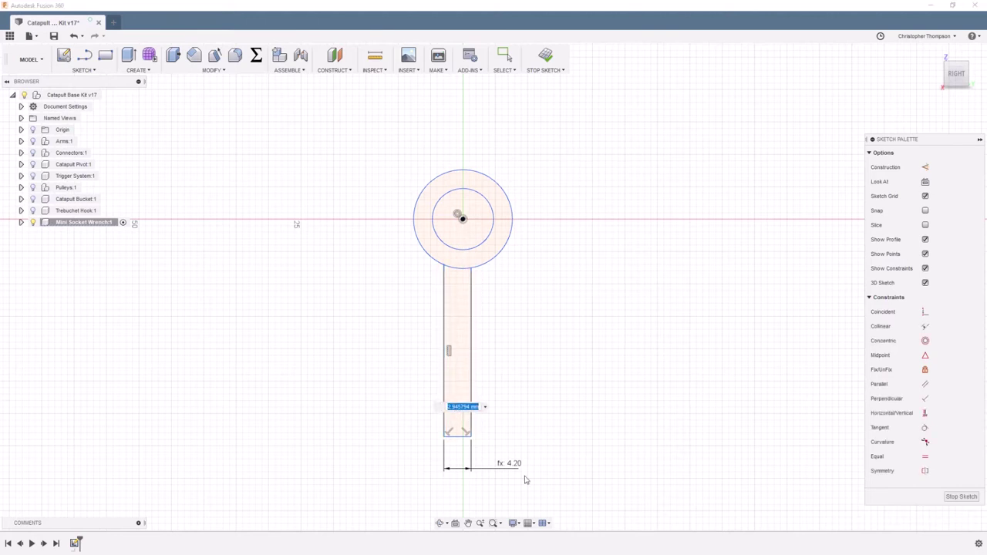
type("d249/2")
key("Return")
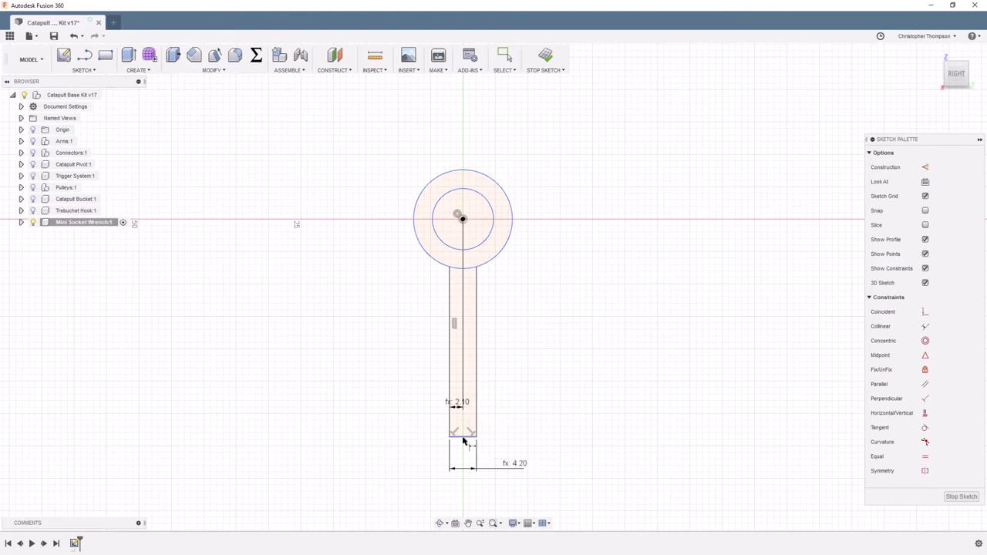
- Set the handle's right edge length to 21 mm
left_click(477, 352)
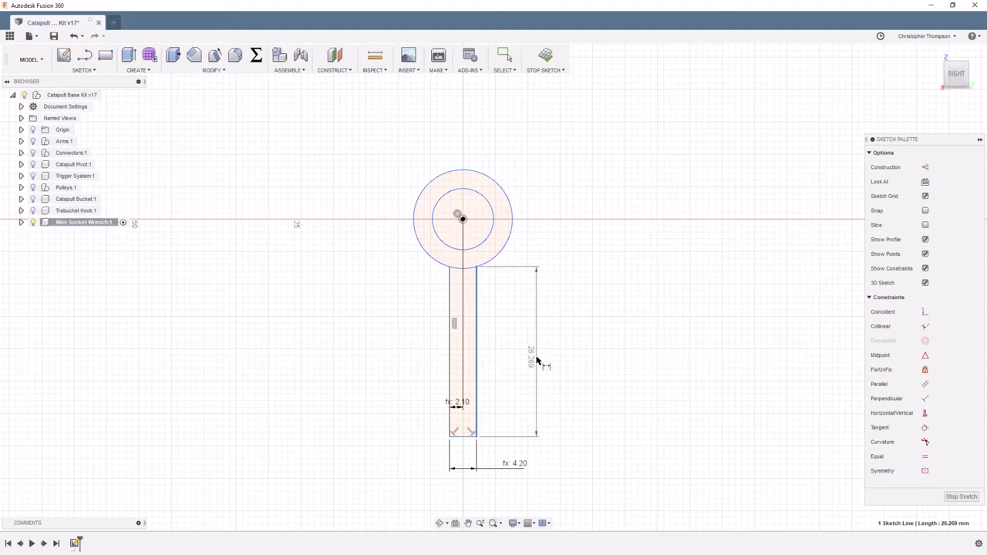
left_click(535, 364)
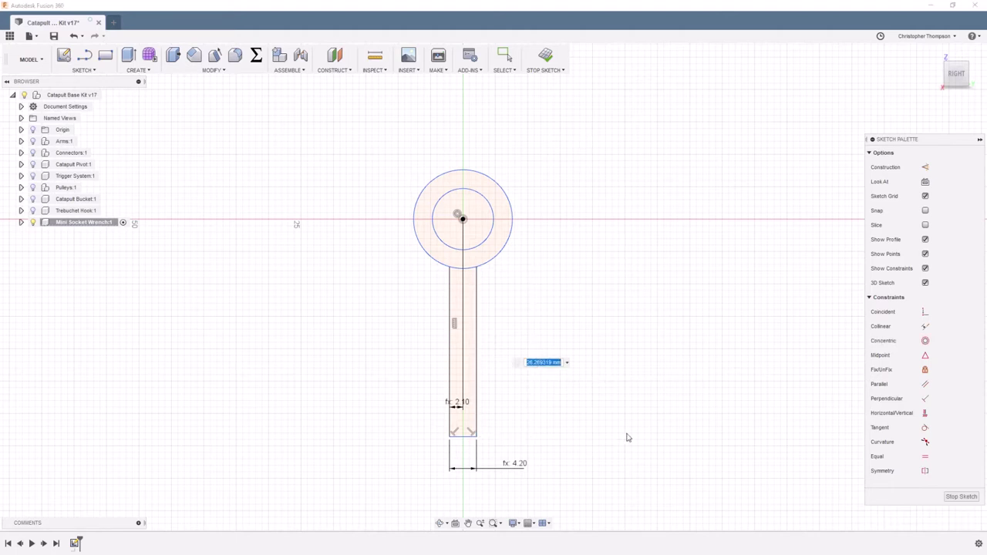
type("21")
key("Return")
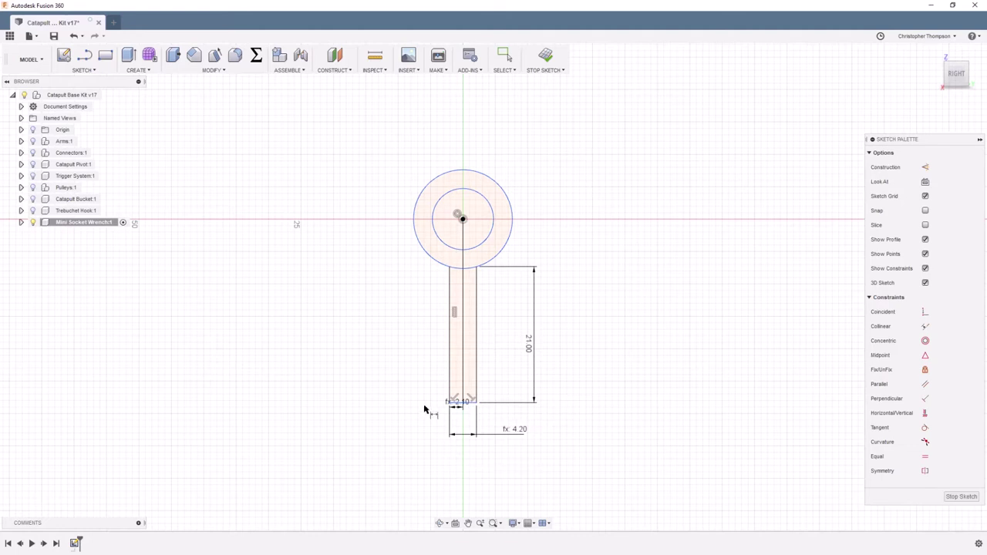
scroll(426, 409, "up", 3)
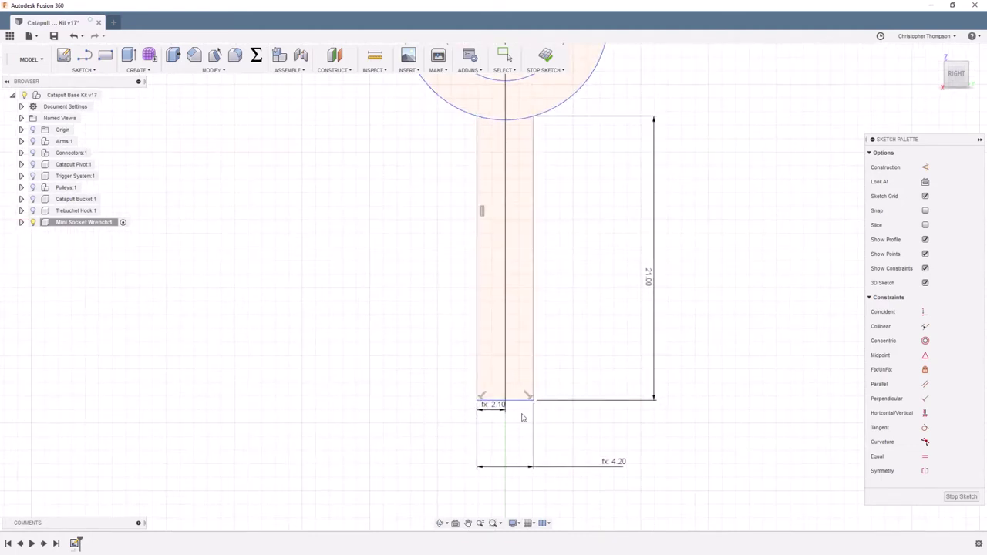
key("Escape")
left_click(477, 404)
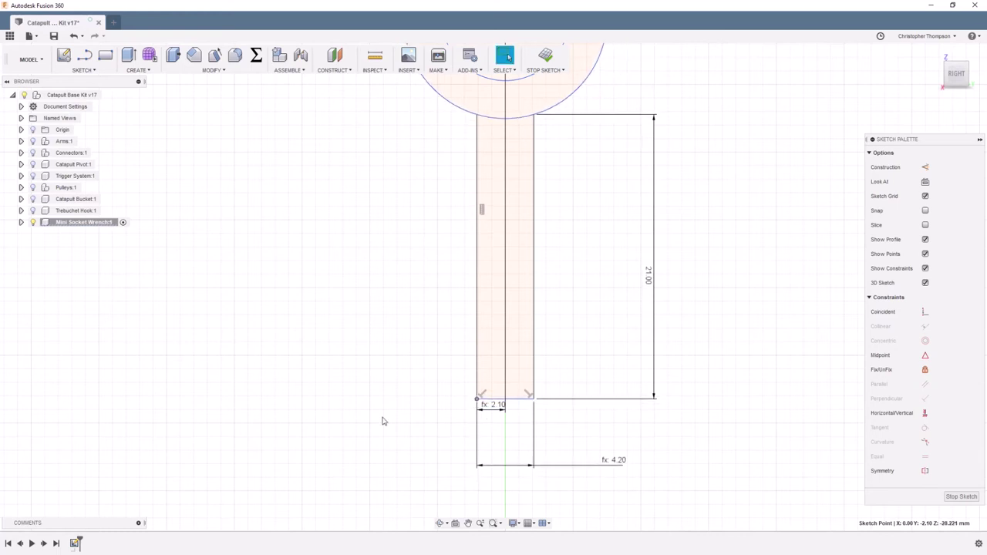
scroll(386, 416, "down", 3)
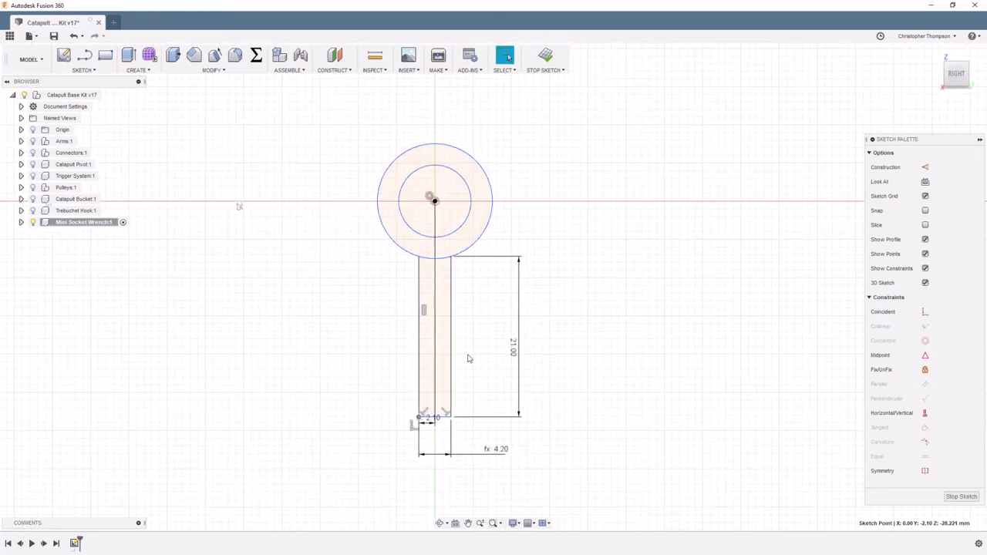
scroll(455, 432, "up", 4)
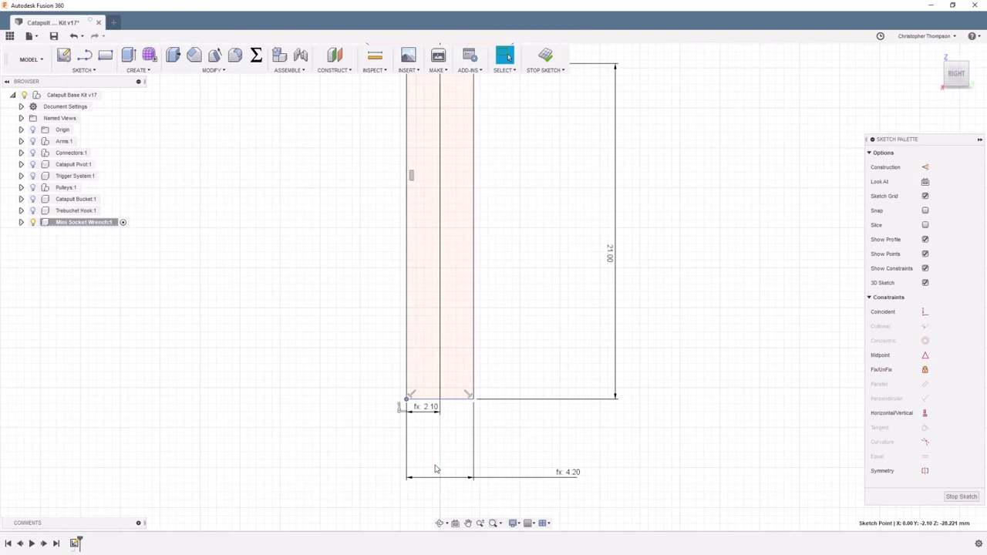
scroll(437, 468, "down", 2)
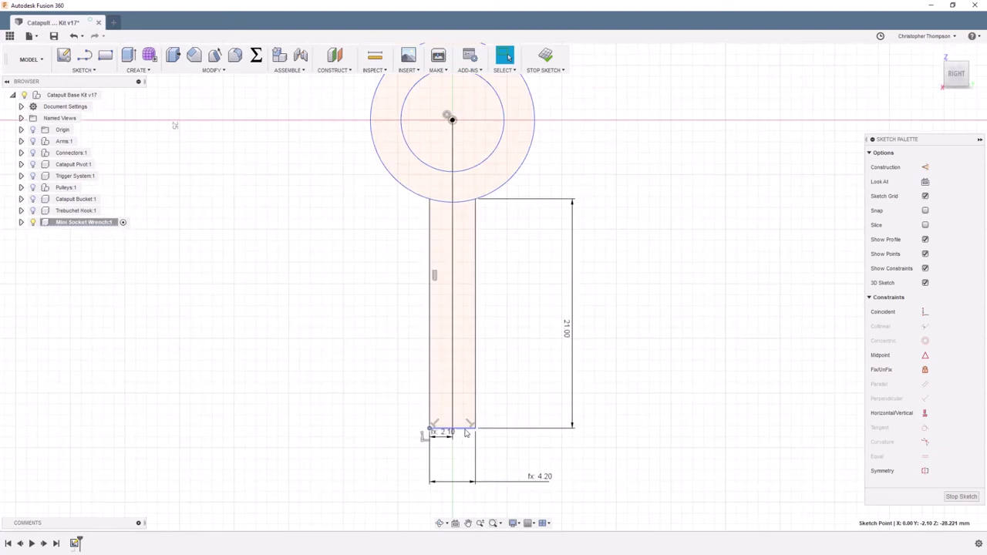
mouse_move(464, 438)
left_mouse_down()
mouse_move(467, 455)
mouse_move(465, 421)
mouse_move(465, 457)
mouse_move(464, 442)
left_mouse_up()
mouse_move(463, 444)
left_mouse_down()
mouse_move(464, 414)
mouse_move(463, 423)
left_mouse_up()
scroll(572, 457, "down", 2)
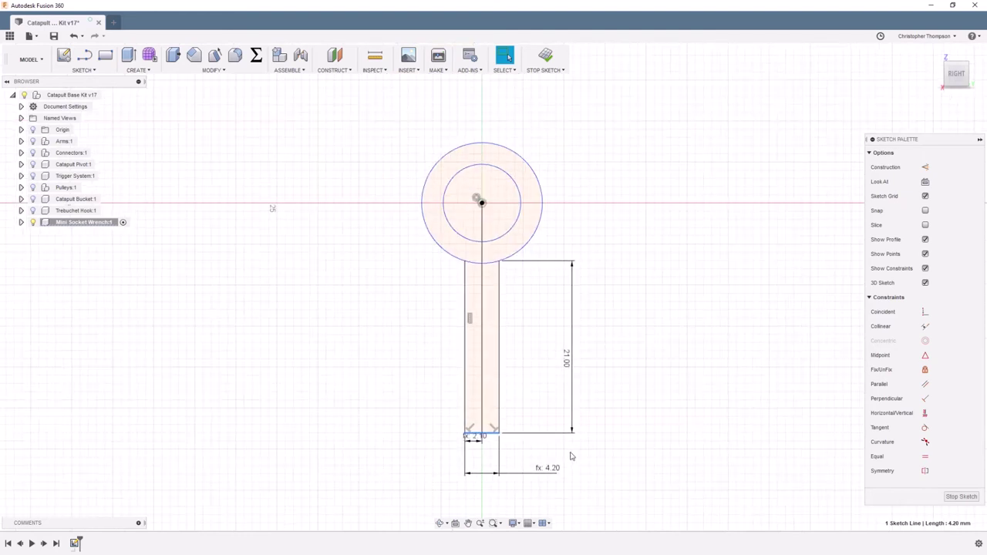
scroll(491, 128, "up", 2)
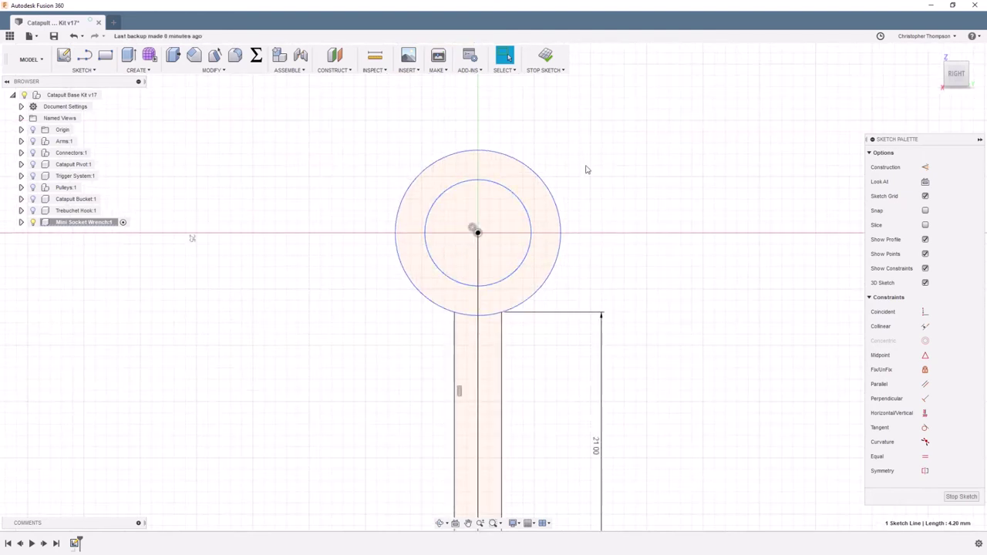
- Give the outer head circle a Ø14.702 diameter dimension, declining the over-constraining one
key("d")
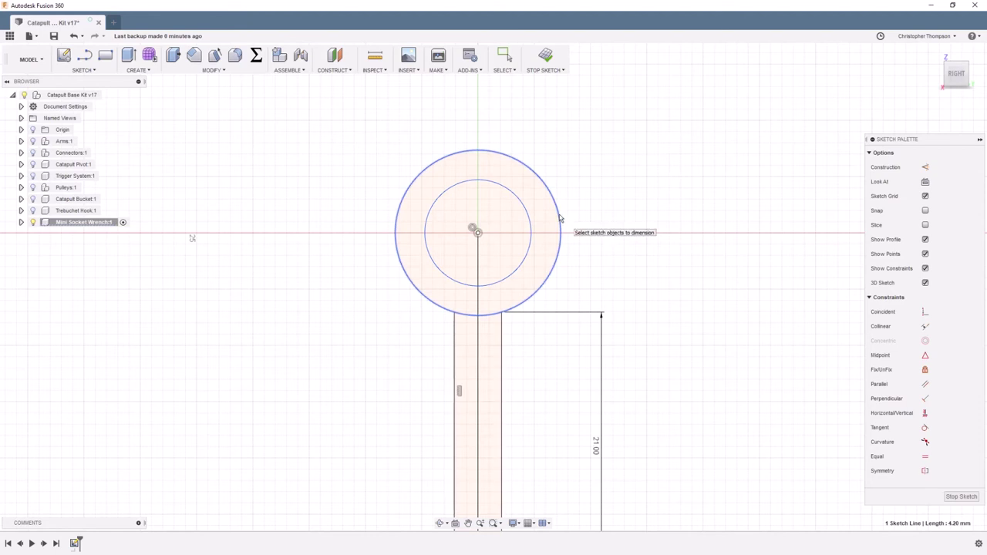
left_click(562, 220)
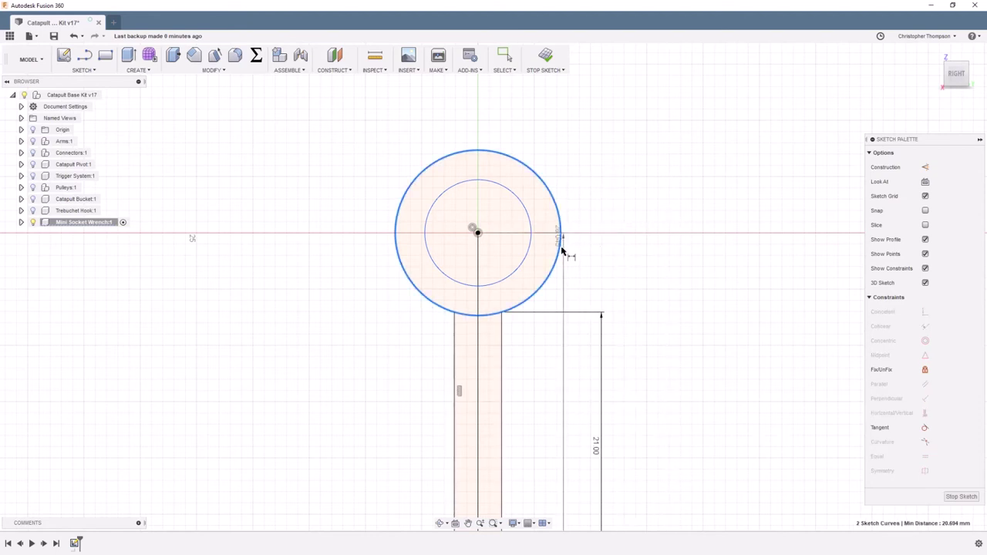
key("Escape")
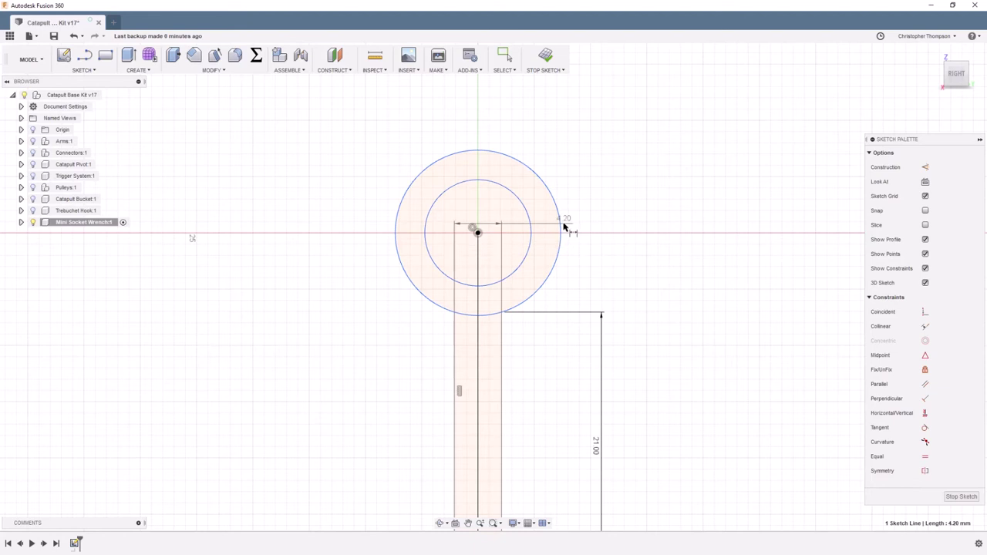
left_click(561, 228)
left_click(652, 289)
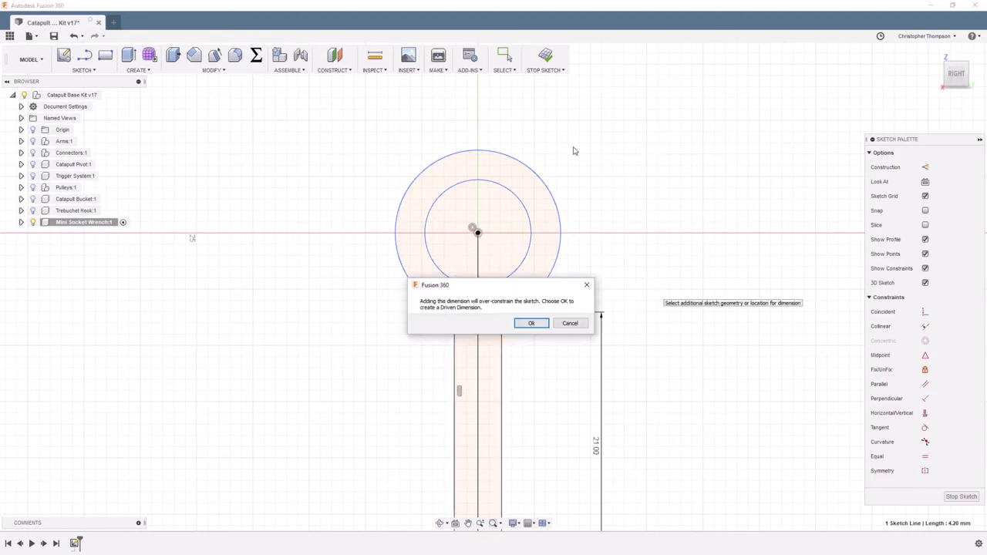
left_click(577, 324)
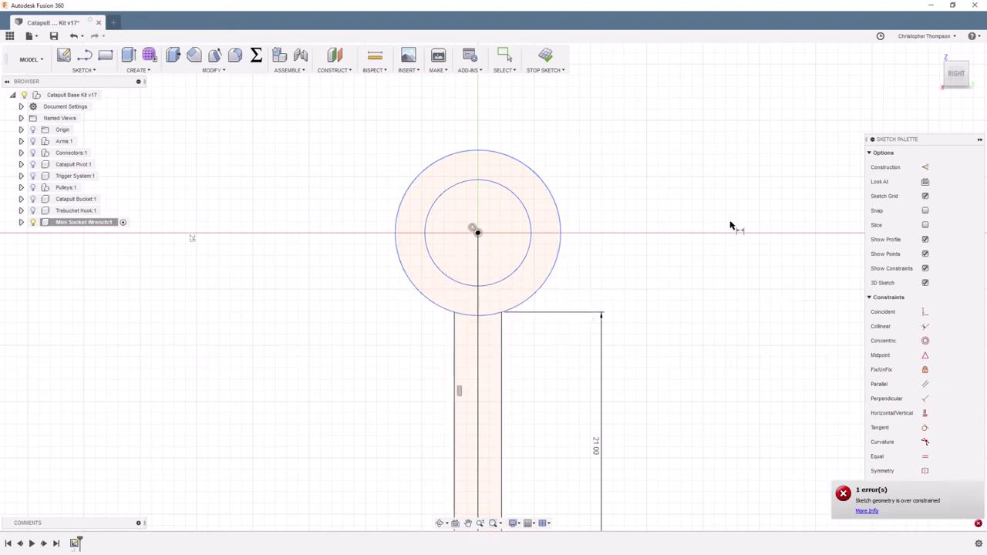
left_click(561, 256)
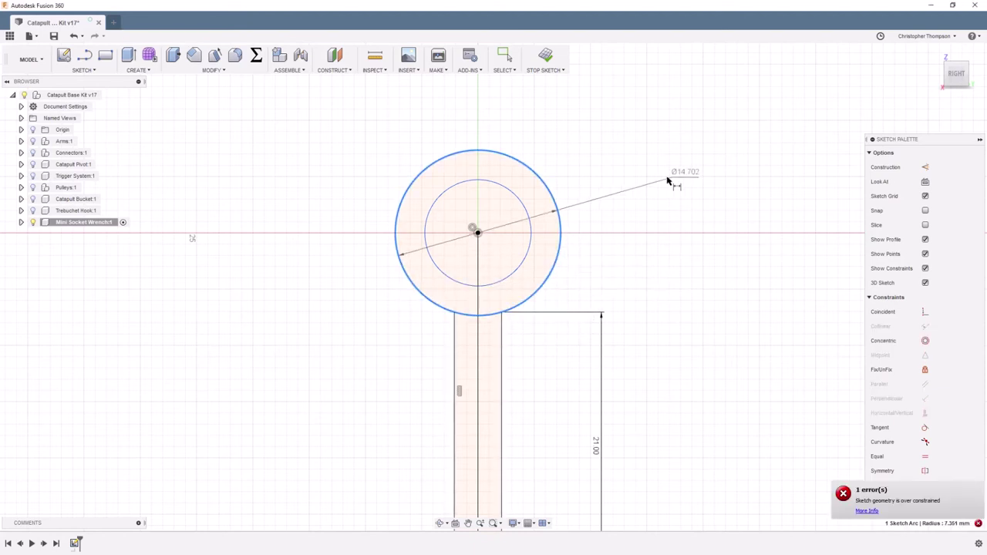
left_click(606, 186)
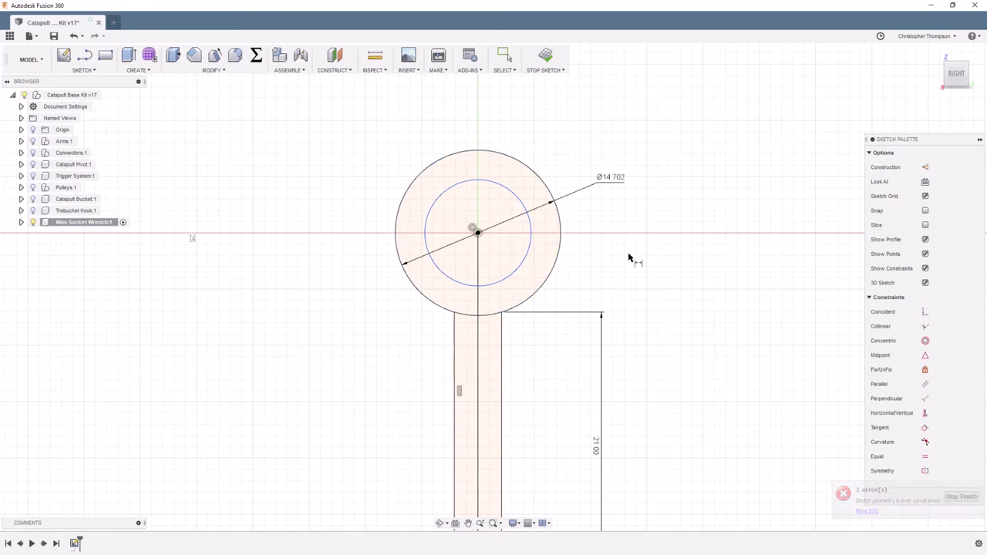
- Remove the Ø9.443 inner-circle dimension and delete the inner head circle
left_click(530, 256)
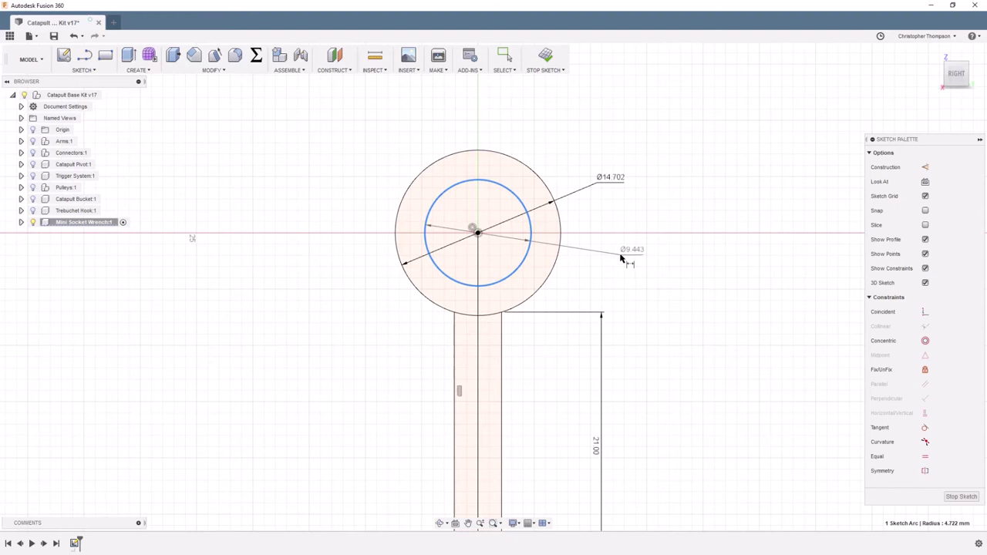
left_click(561, 164)
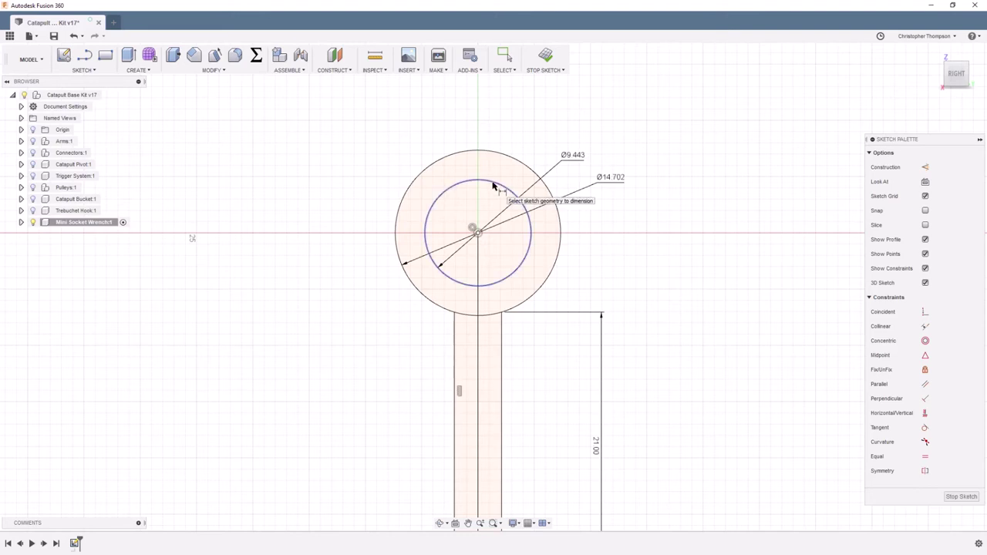
left_click(575, 157)
key("Delete")
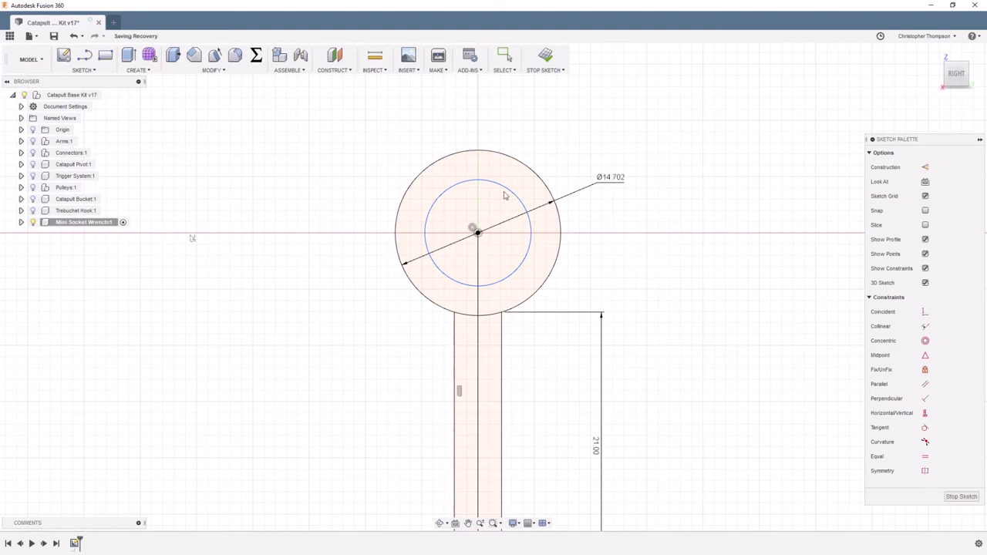
left_click(529, 252)
key("Delete")
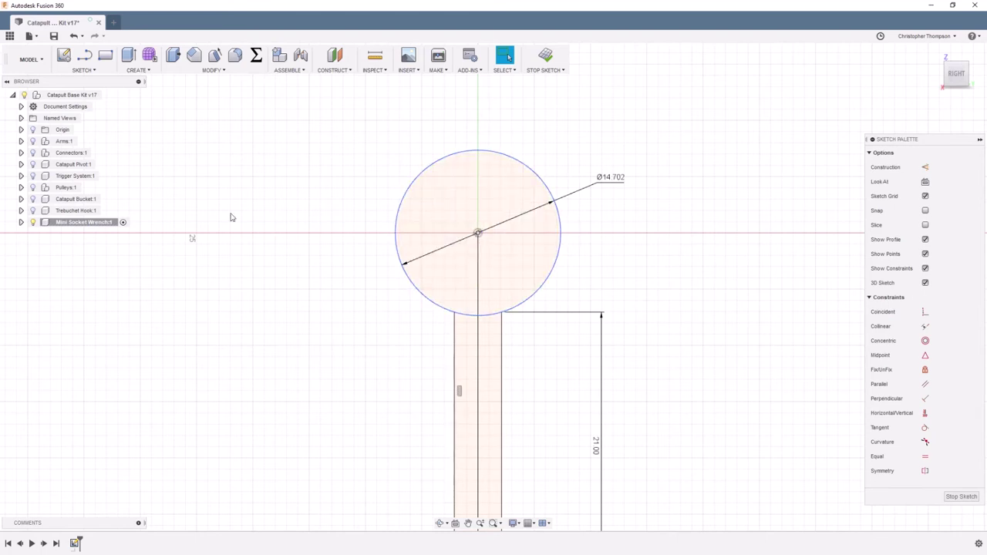
- Bring up the Sketch menu's Polygon options
left_click(85, 71)
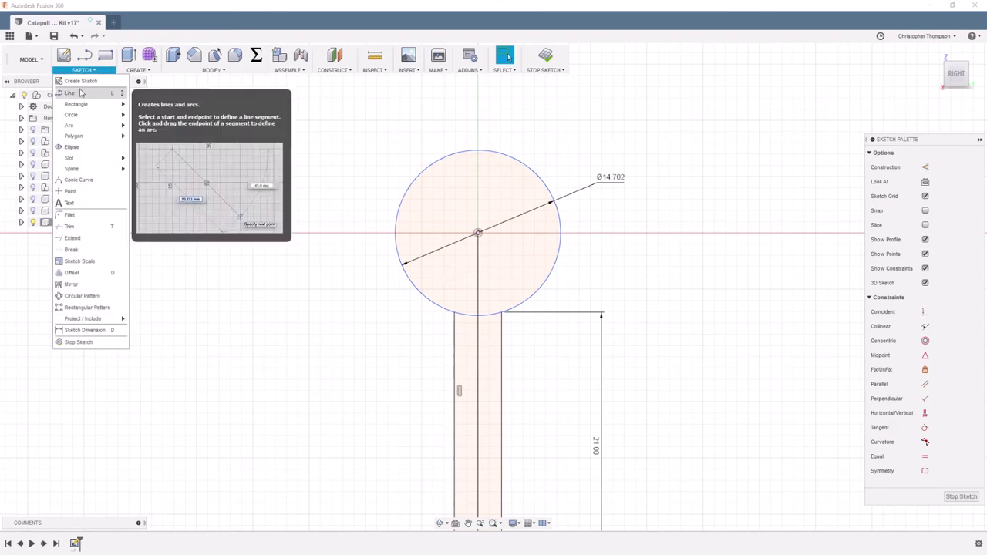
mouse_move(82, 138)
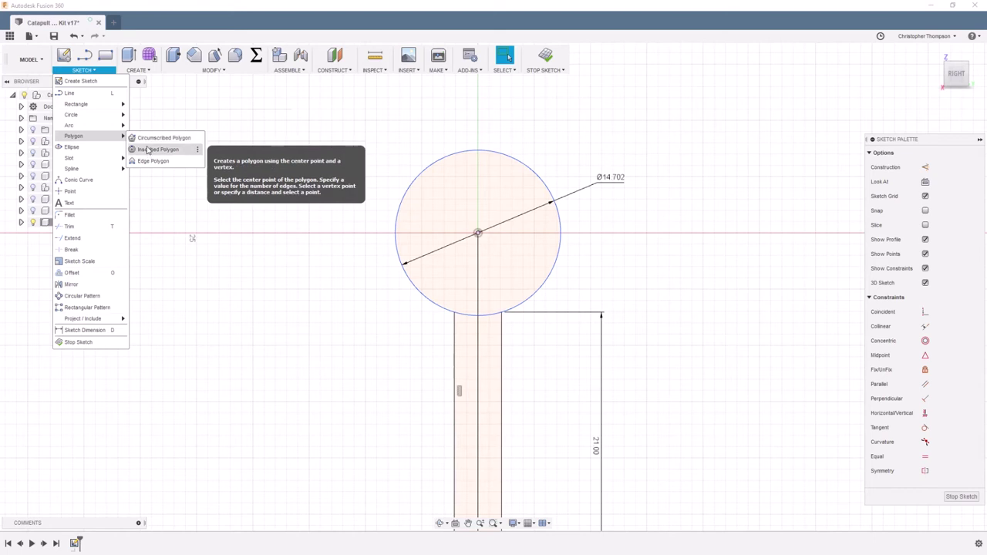
- Draw a 4.250 mm inscribed hexagon centred on the head circle's centre
left_click(158, 138)
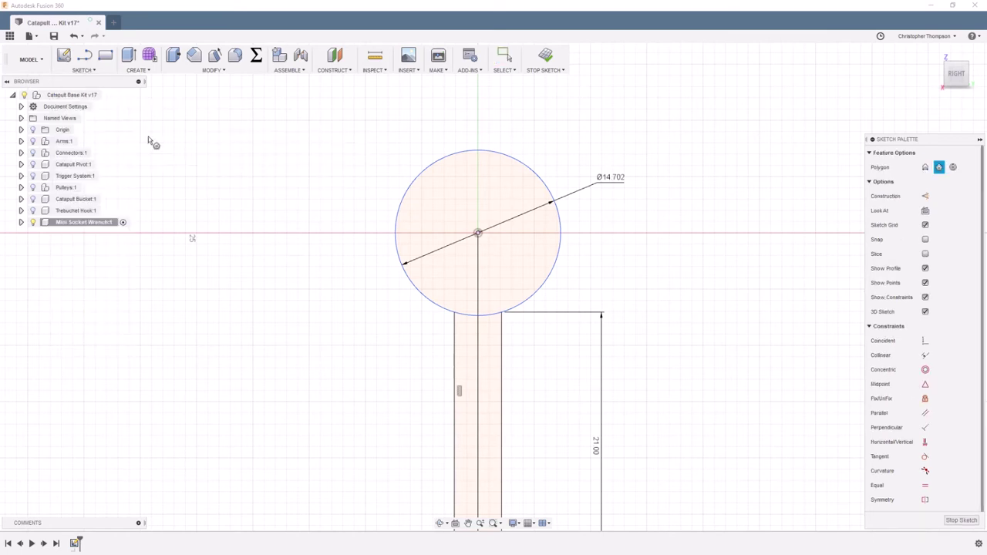
left_click(478, 233)
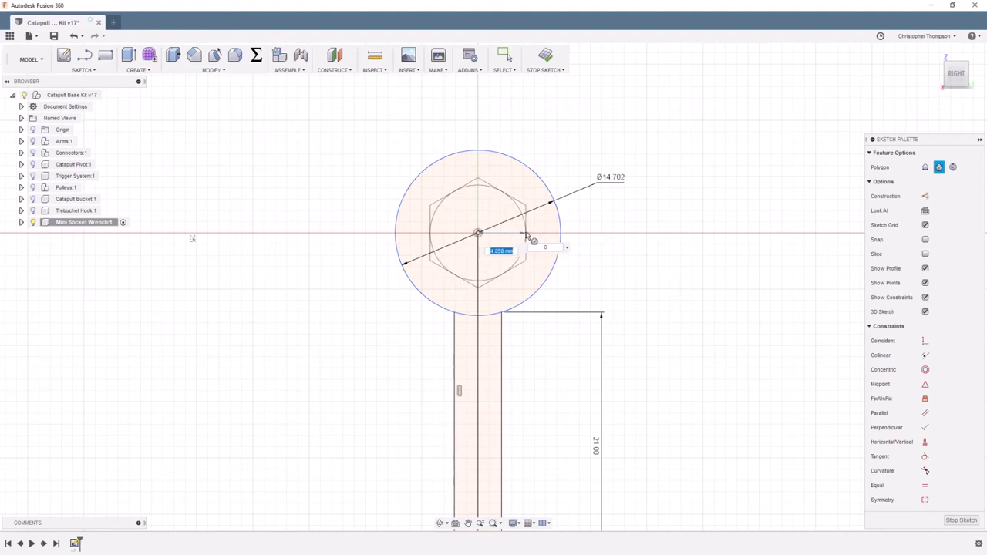
left_click(527, 235)
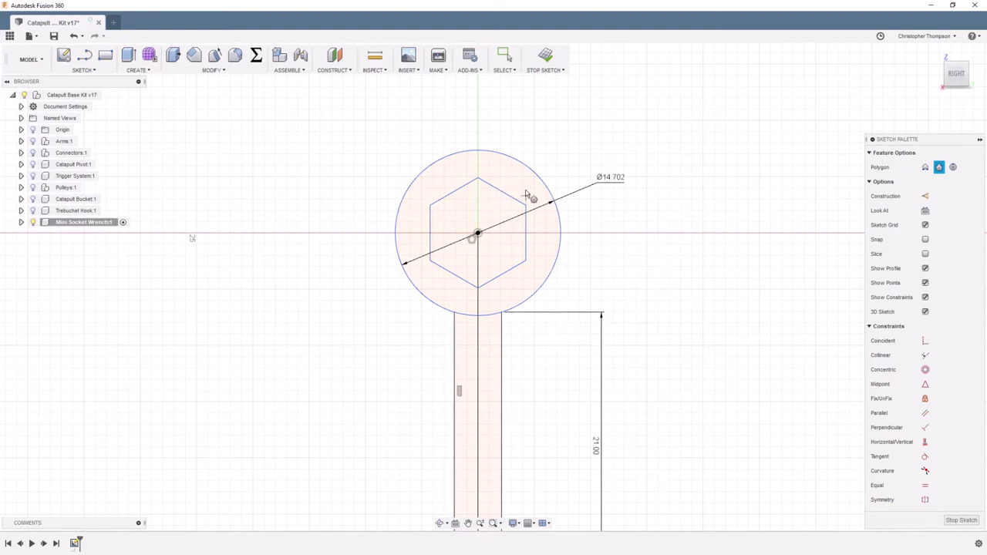
scroll(390, 121, "down", 2)
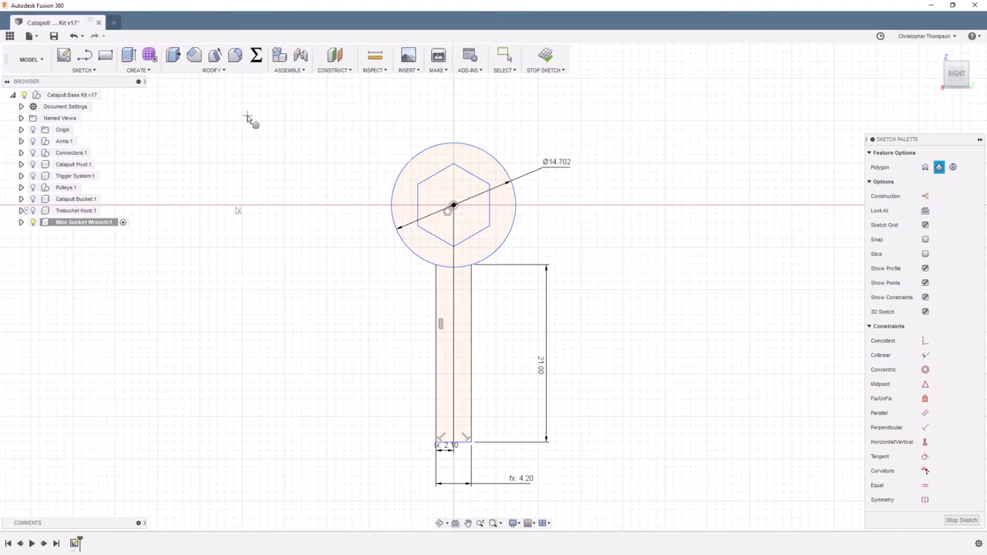
key("Escape")
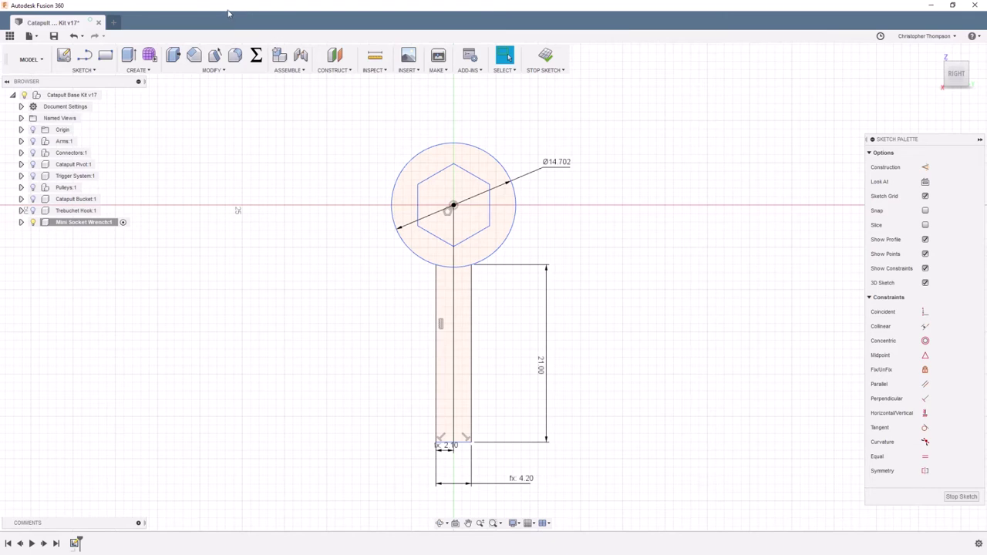
left_click(257, 58)
- Open the design Parameters table and start adding a new user parameter
left_click(256, 58)
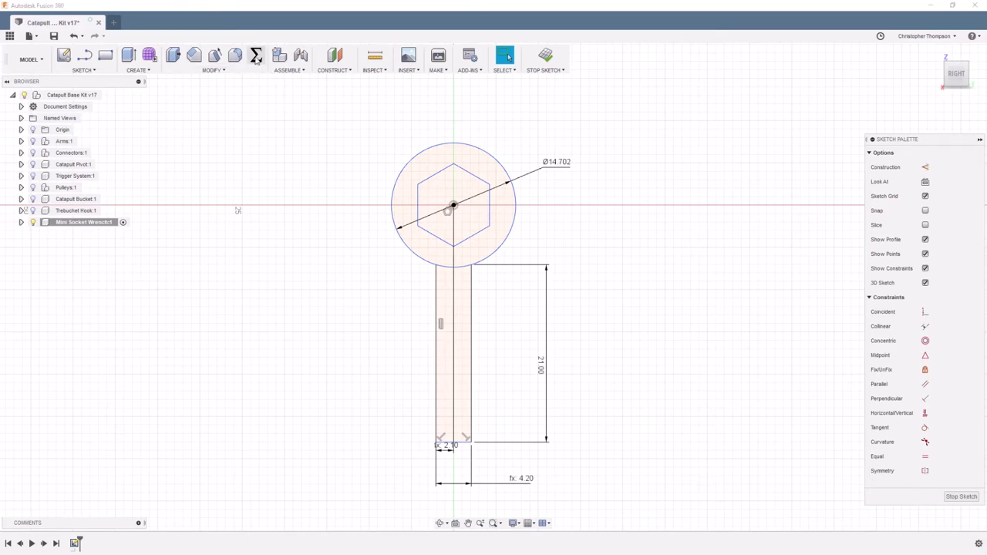
left_click_drag(612, 214, 517, 139)
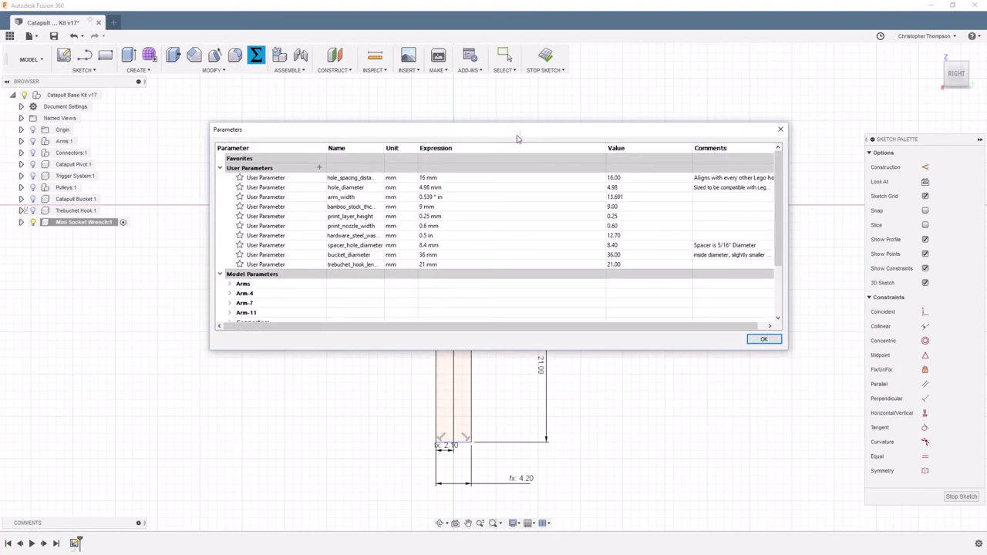
left_click(318, 168)
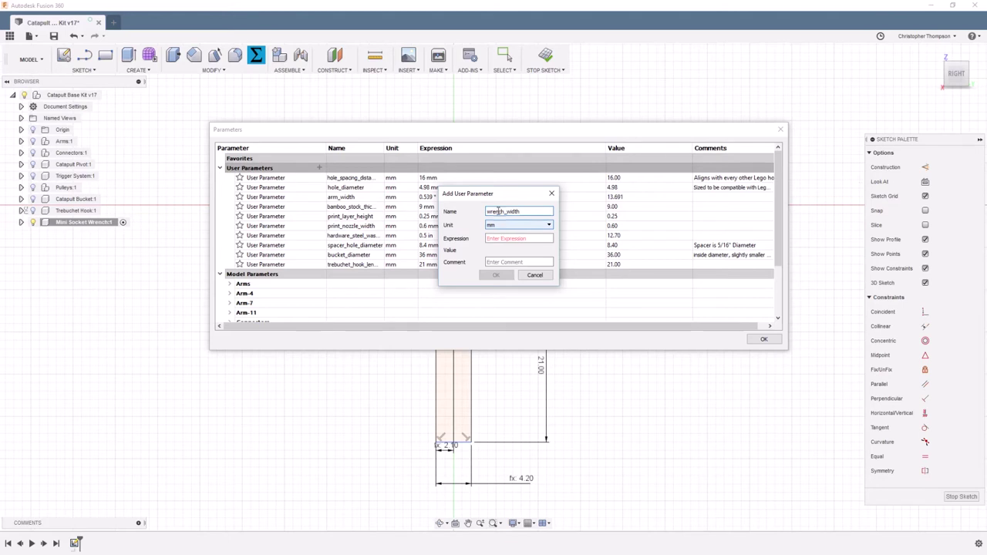
- Define wrench_width as 9.8 mm with comment 'Sized to match a 3/8 socket wrench.'
left_click(500, 238)
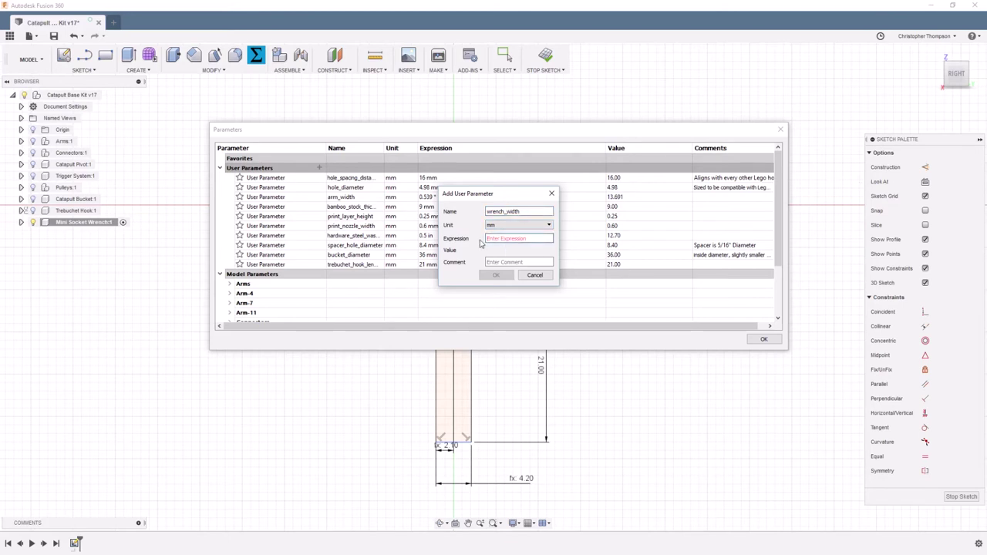
left_click(532, 225)
type("9.8")
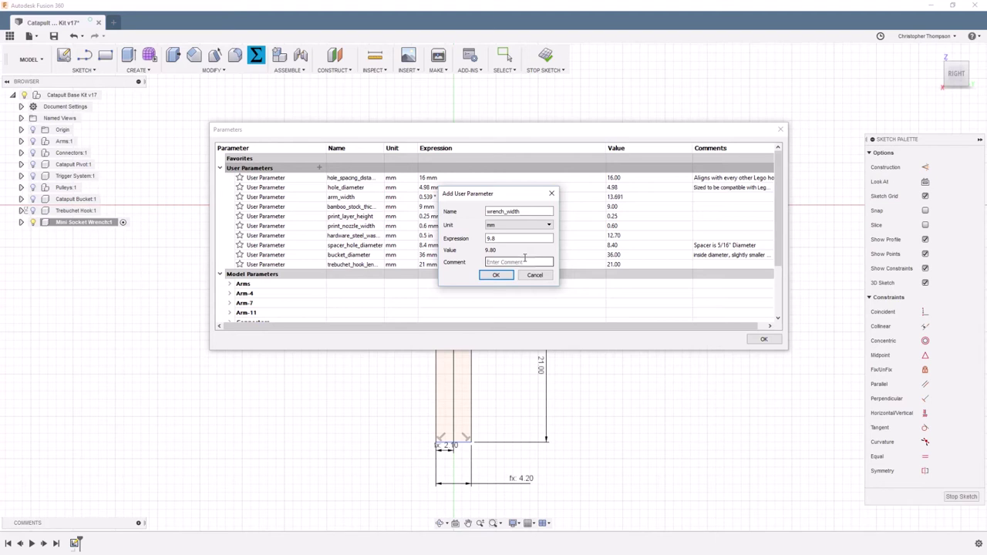
type("S")
type("ized to ")
type("match a")
type("3/8")
type(" socket wrenc")
type("h")
type(".")
left_click(496, 276)
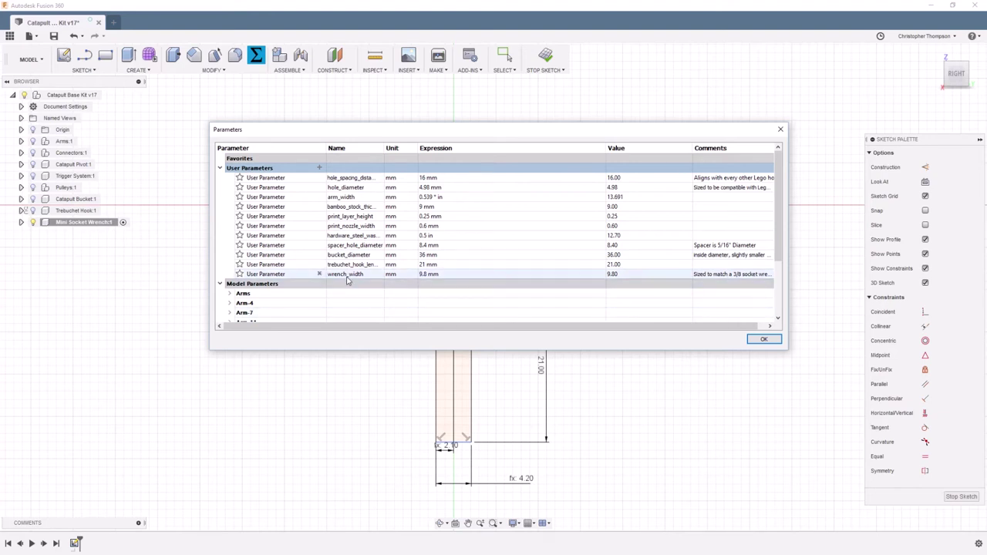
- Add a user parameter wrench_handle_length with a value of 21 mm
left_click(319, 168)
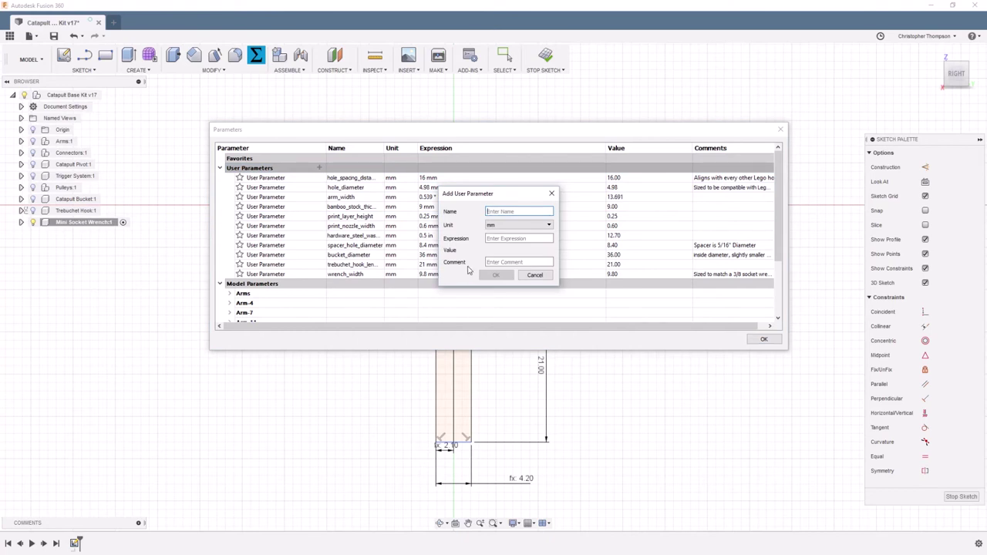
type("wrench_handle_length")
left_click(493, 239)
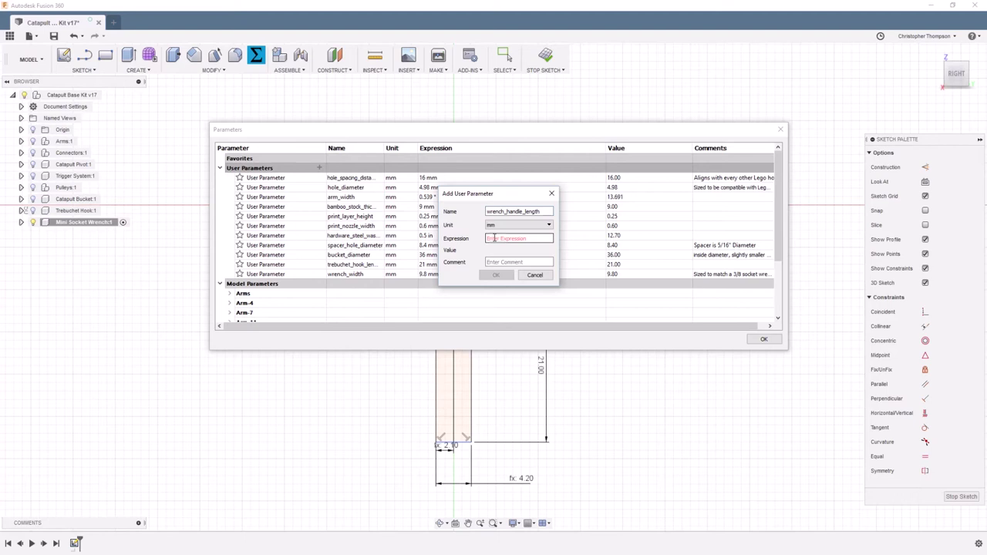
type("21")
left_click(495, 276)
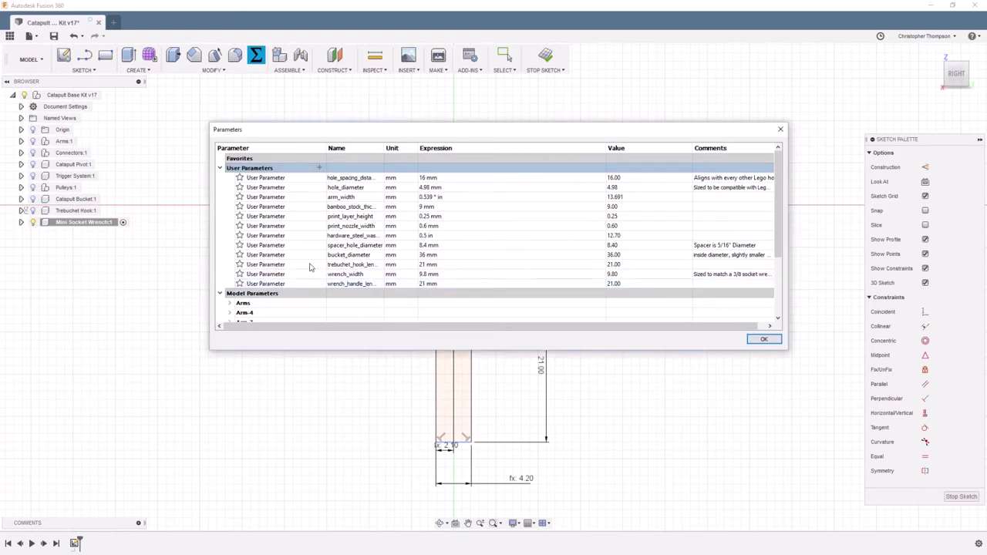
- Add a user parameter wrench_handle_width with the expression 7 * print_nozzle_width (4.20 mm)
left_click(319, 167)
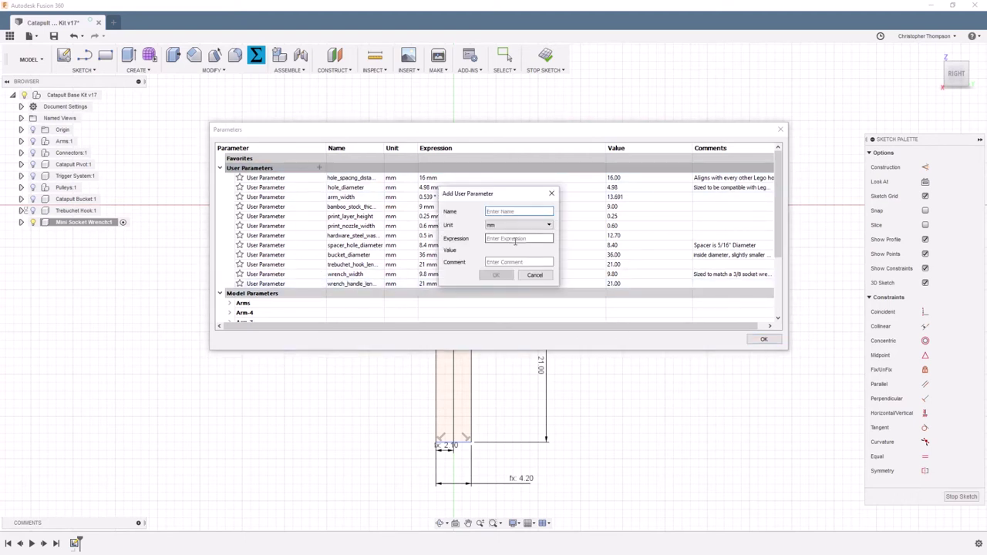
type("wrench_handle_width")
left_click(502, 238)
type("4.")
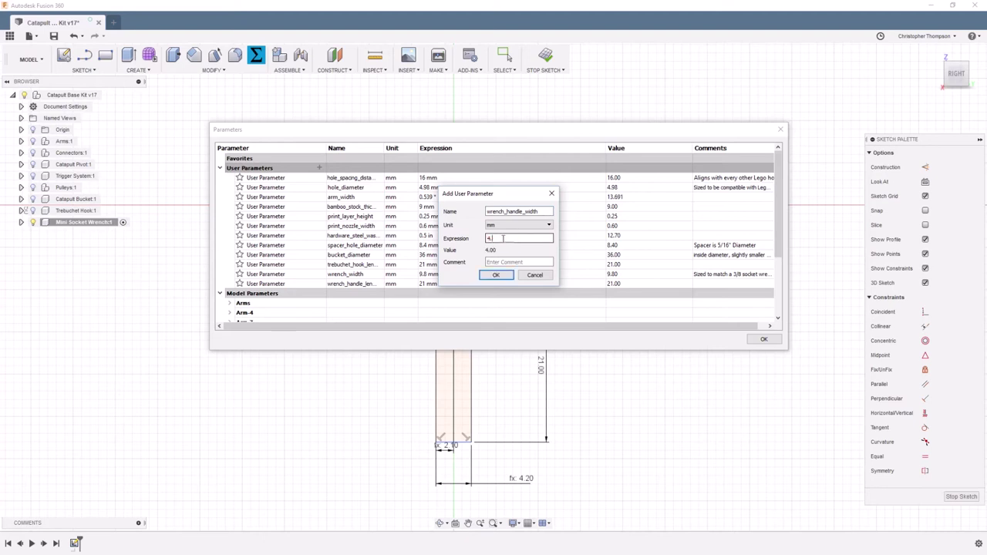
key("BackSpace")
key("BackSpace")
type("7")
type("\"*")
type("no")
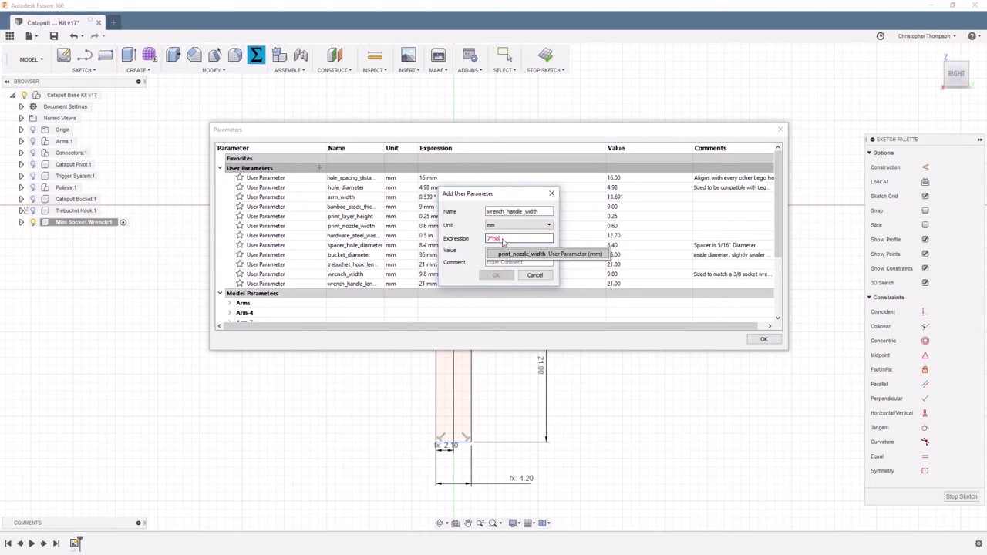
key("Return")
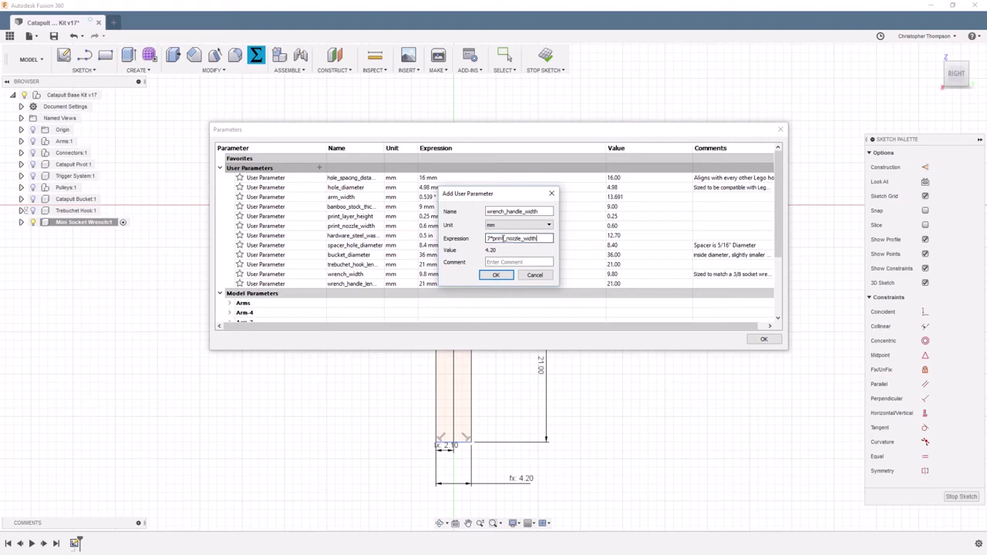
left_click(496, 274)
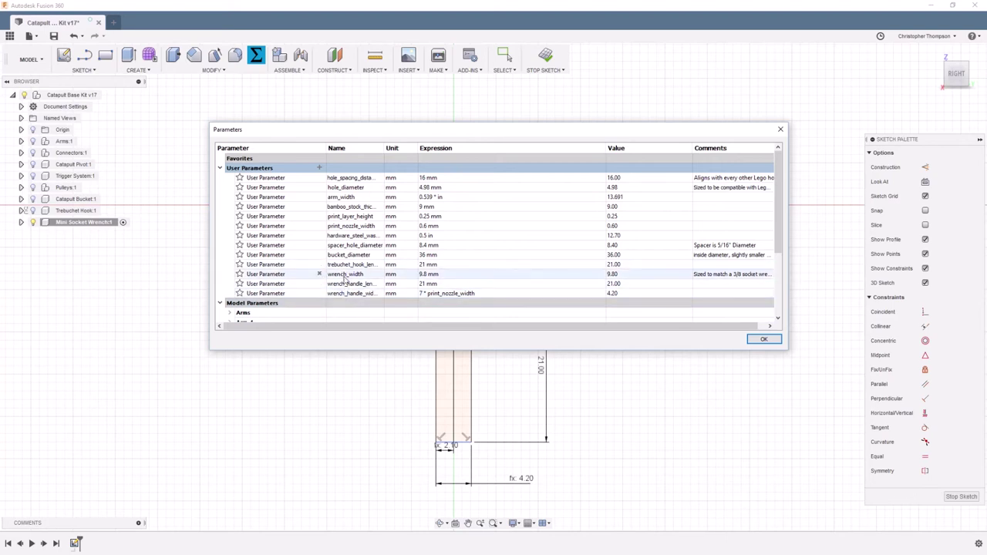
- Create user parameter wrench_thickness with expression 10 * print_layer_height, evaluating to 2.50 mm
left_click(318, 168)
type("wrench")
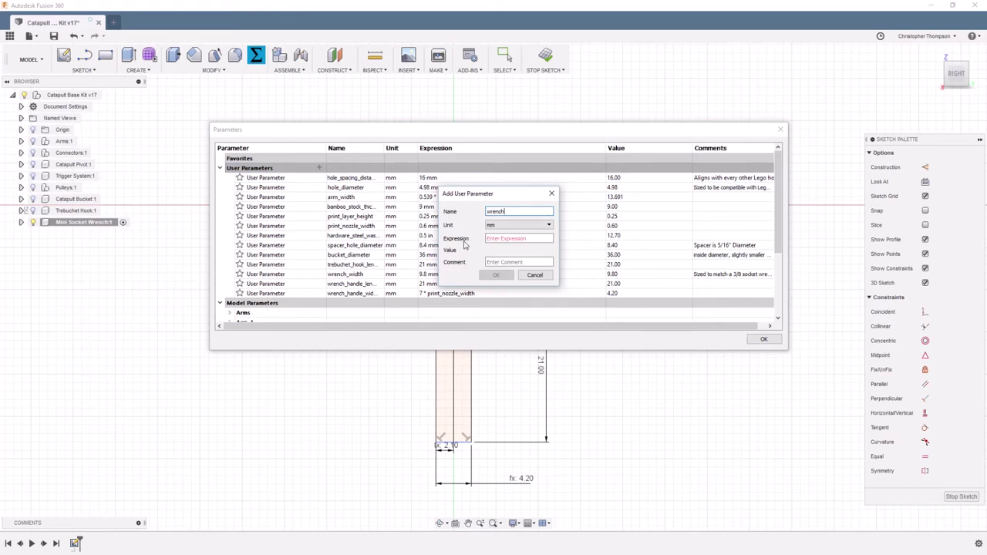
type("_thickness")
left_click(497, 238)
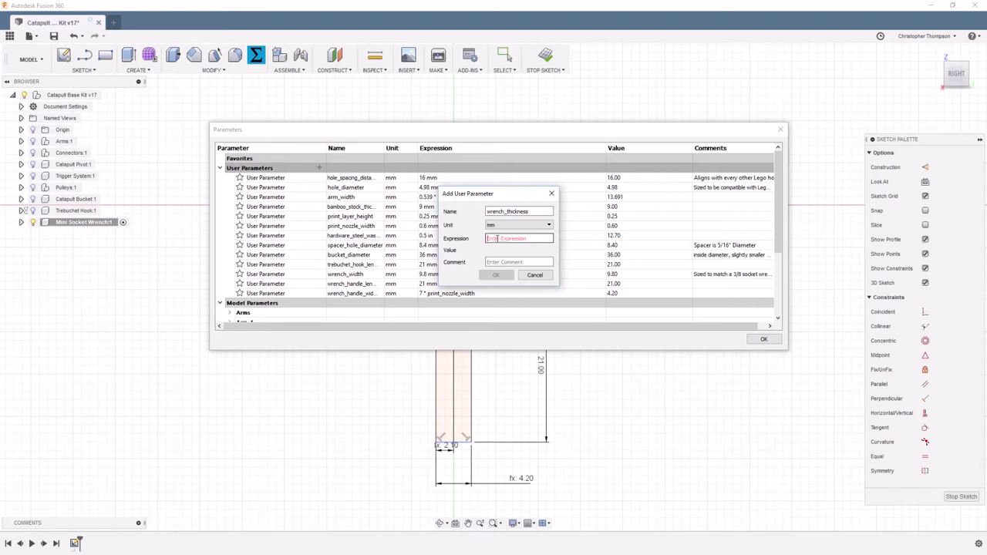
type("10")
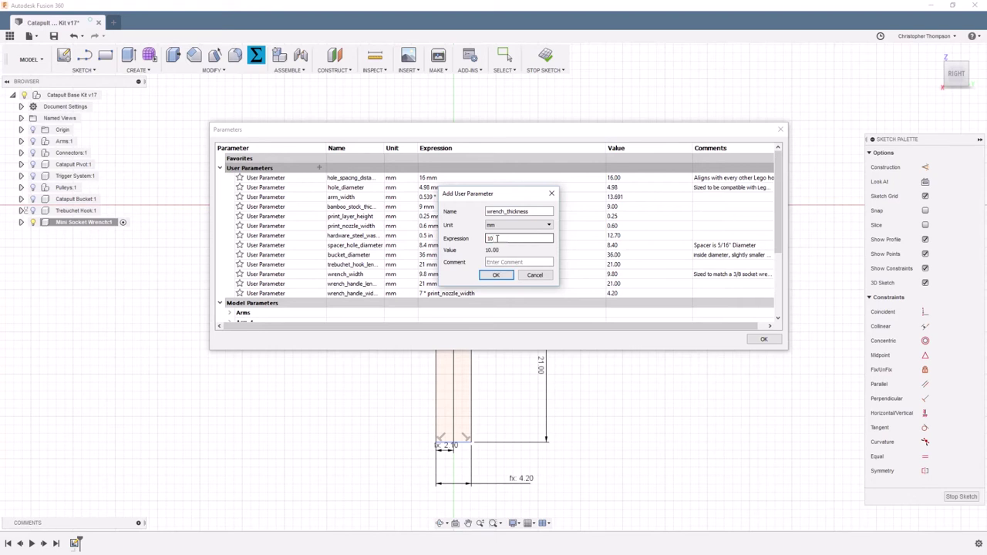
type("*p")
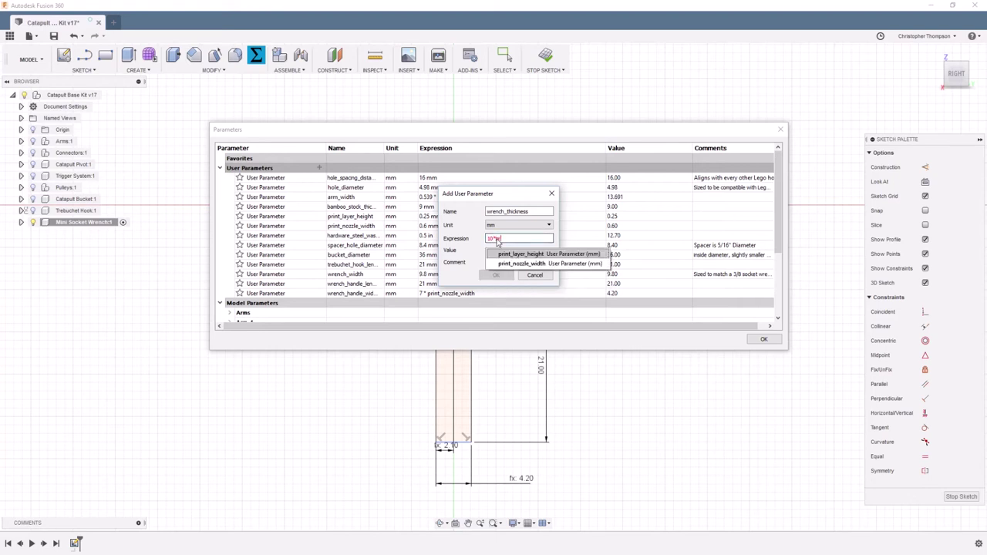
key("Return")
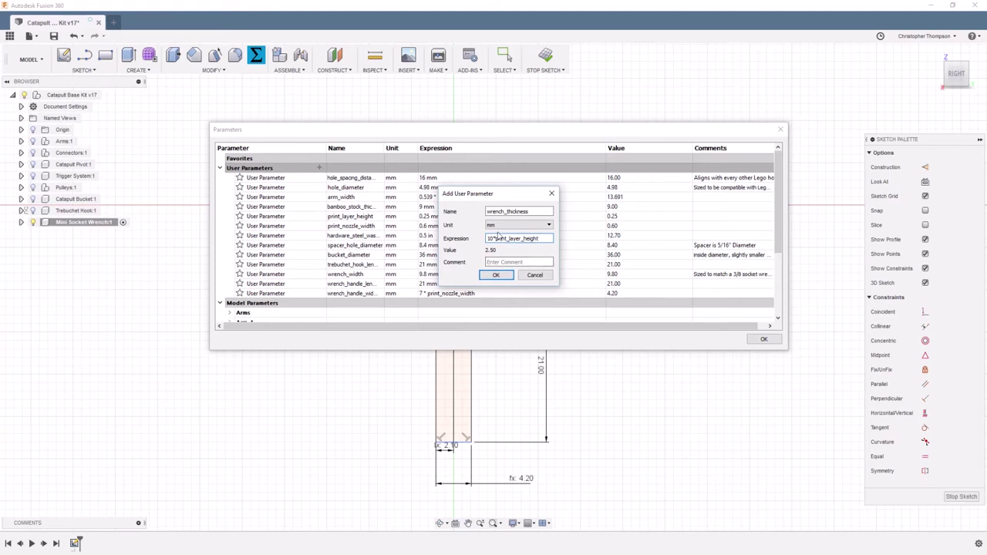
left_click(497, 276)
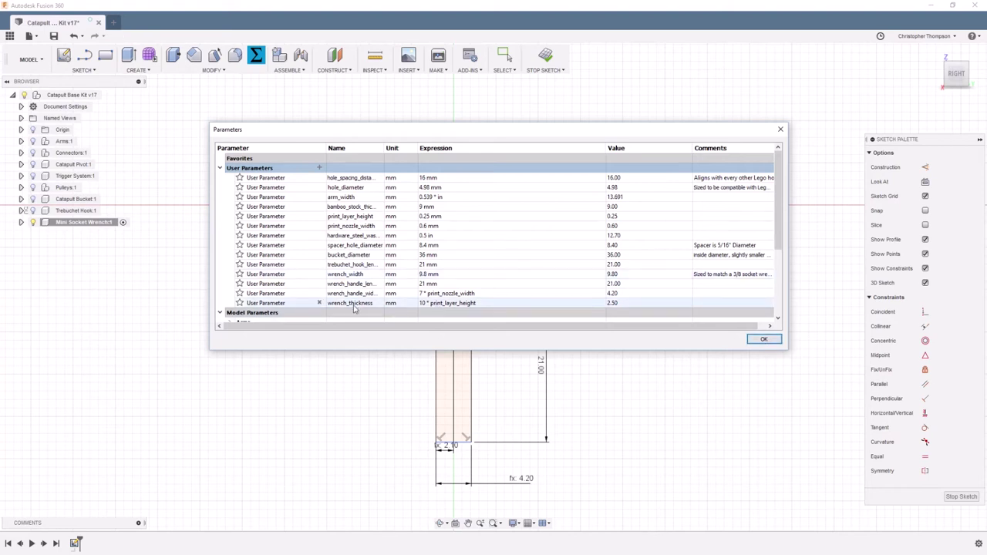
- Replace the wrench_thickness expression with a fixed 7 mm and close the Parameters dialog
double_click(446, 303)
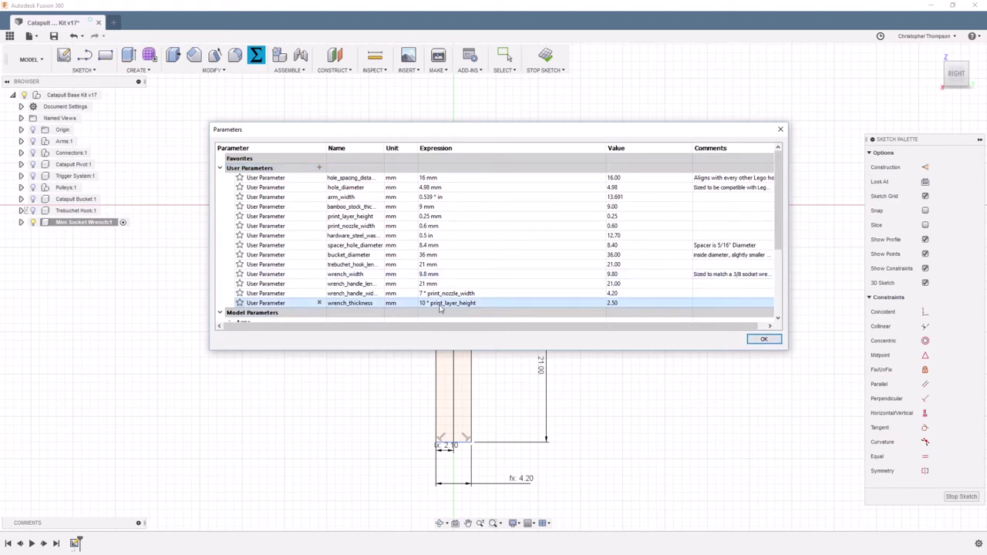
triple_click(516, 305)
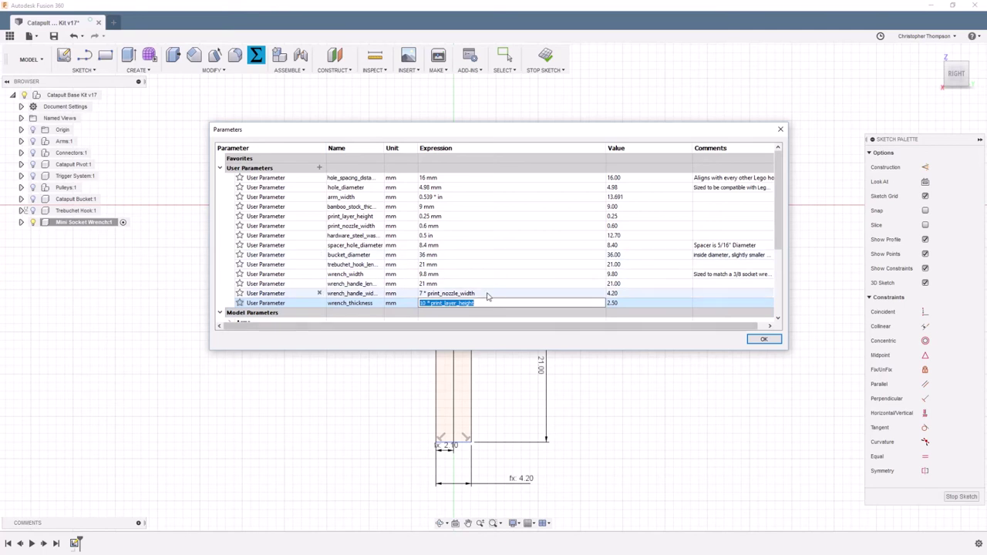
type("7")
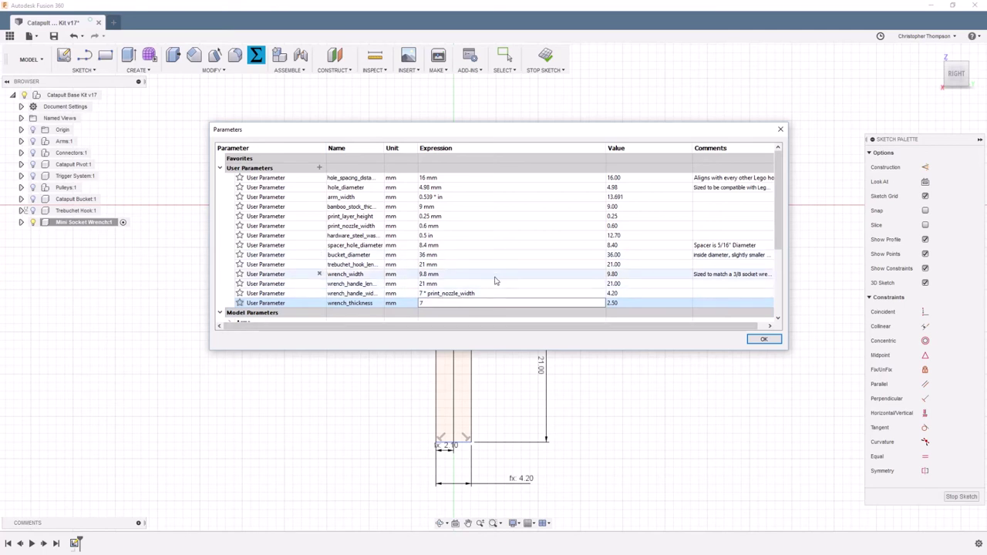
left_click(469, 294)
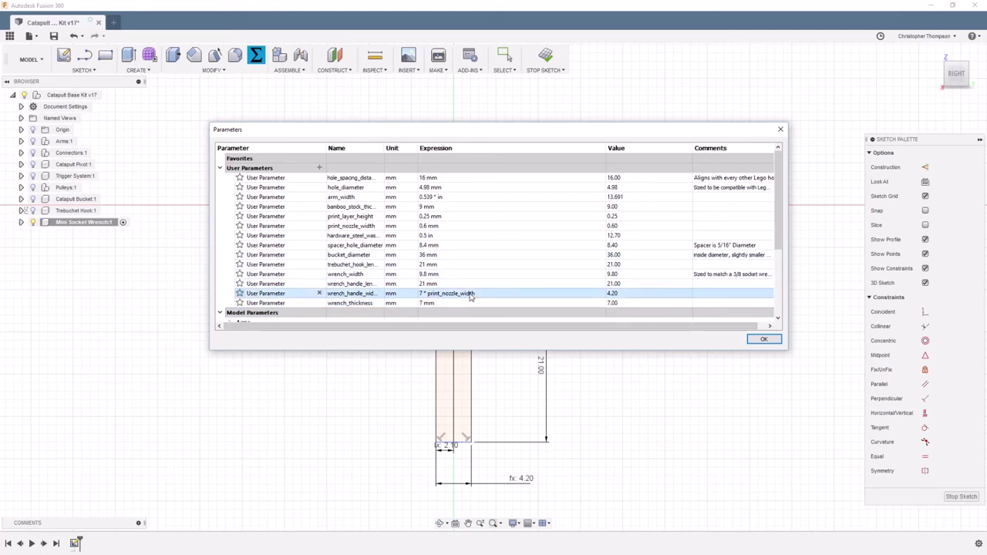
left_click(763, 340)
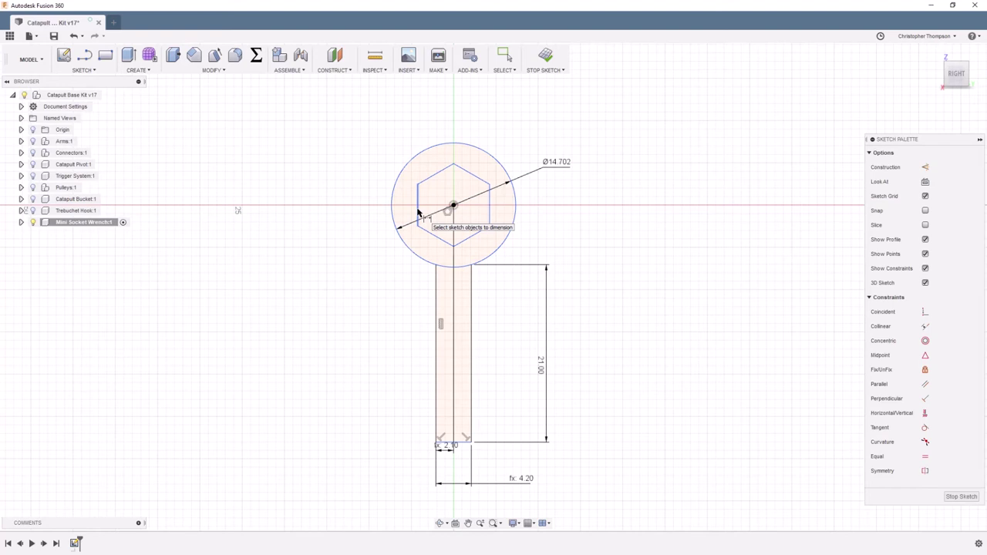
- Dimension the hexagon's left-to-right flats with the wrench_width parameter, giving fx: 9.80
left_click(417, 213)
left_click(489, 207)
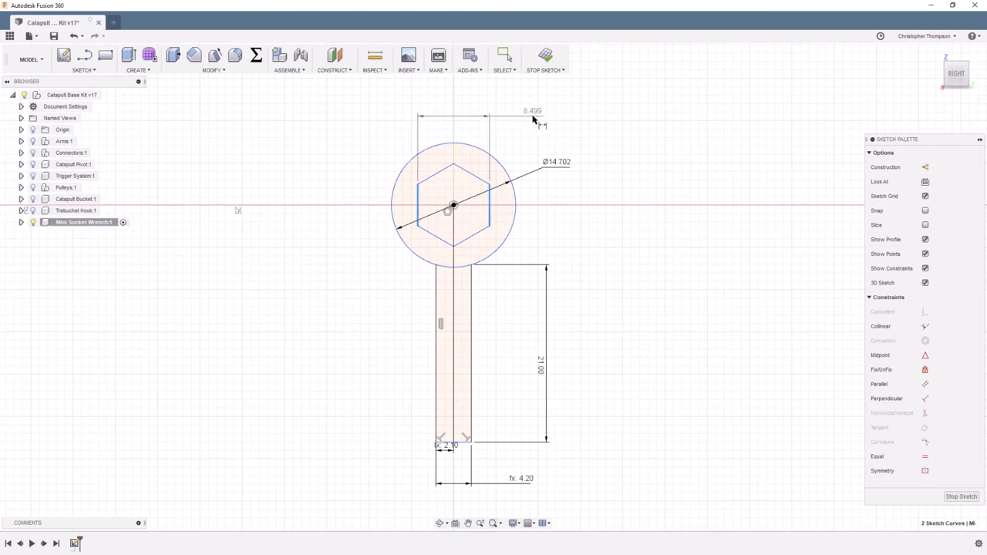
left_click(532, 120)
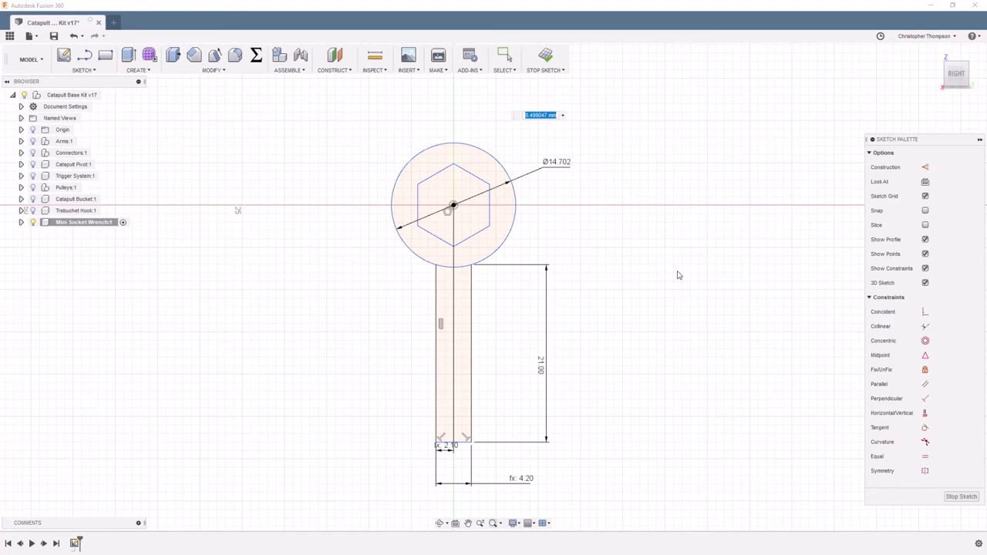
type("9")
type("w")
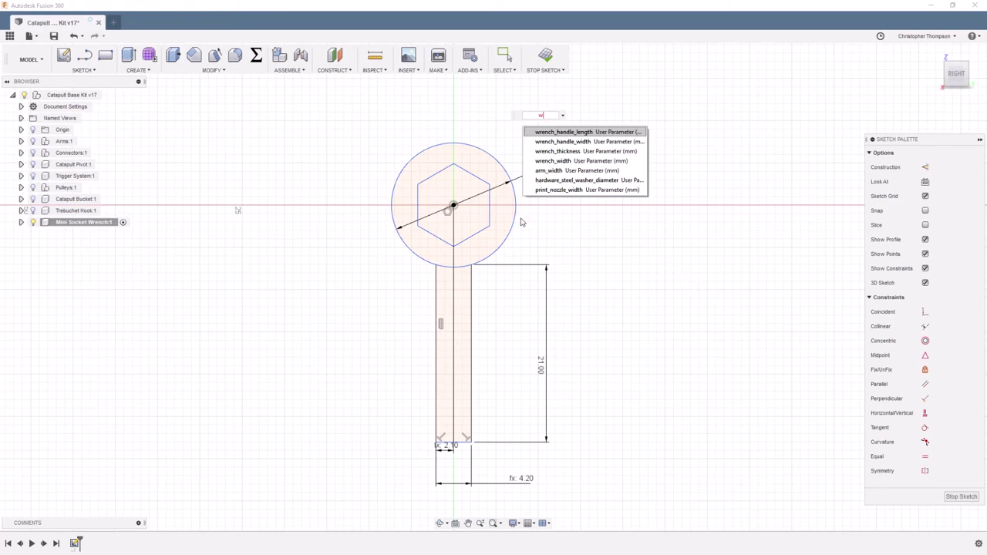
left_click(567, 161)
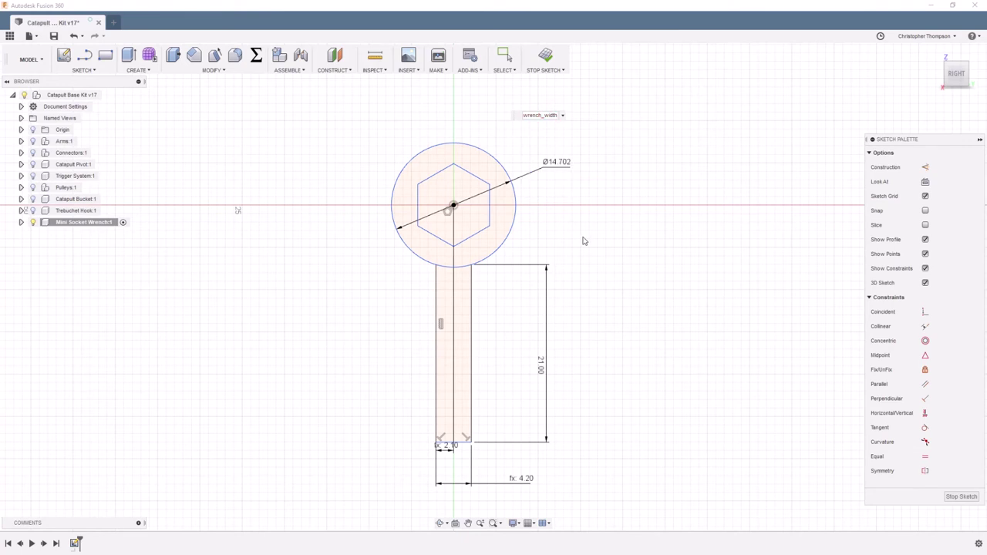
key("Return")
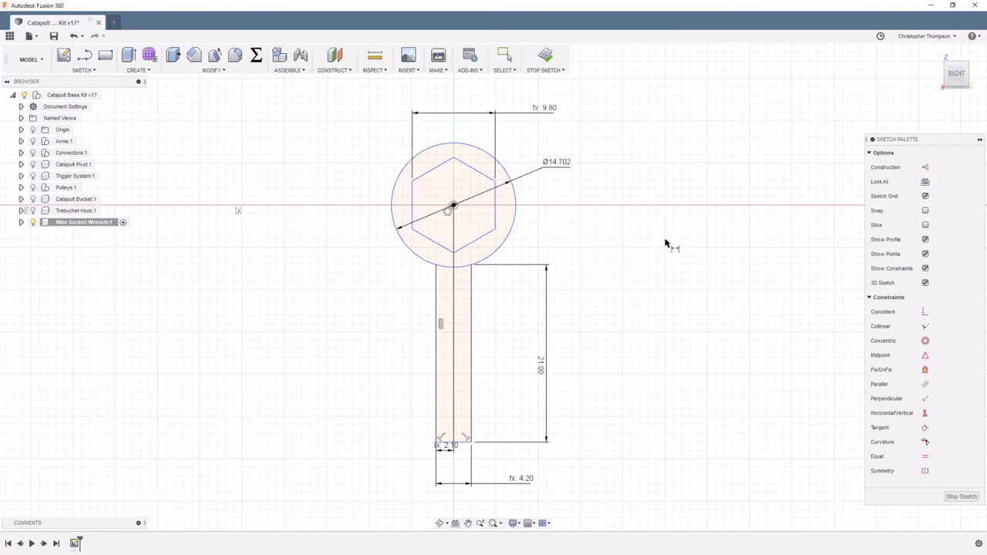
- Abandon the hexagon-corner-to-outer-circle dimension and switch to the Circle tool
left_click(495, 230)
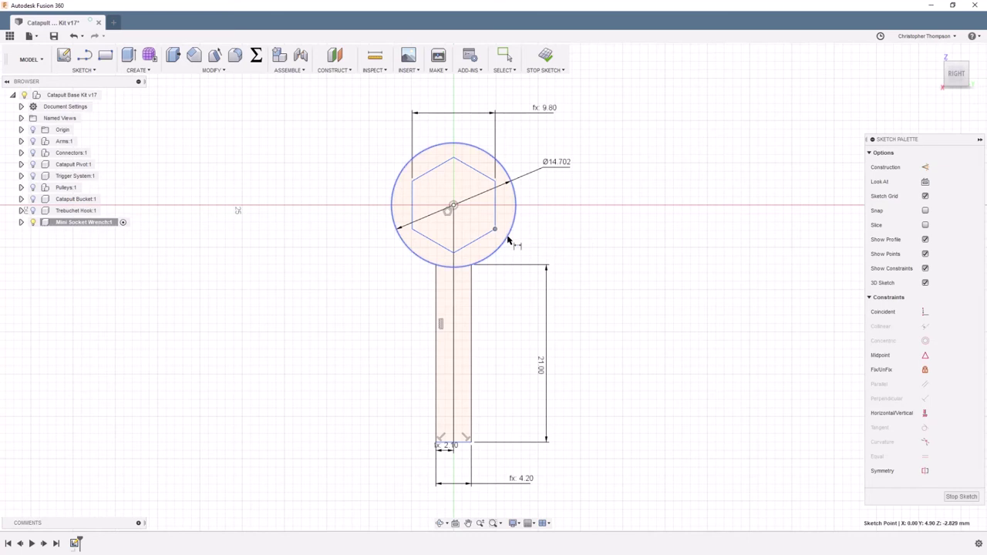
left_click(506, 239)
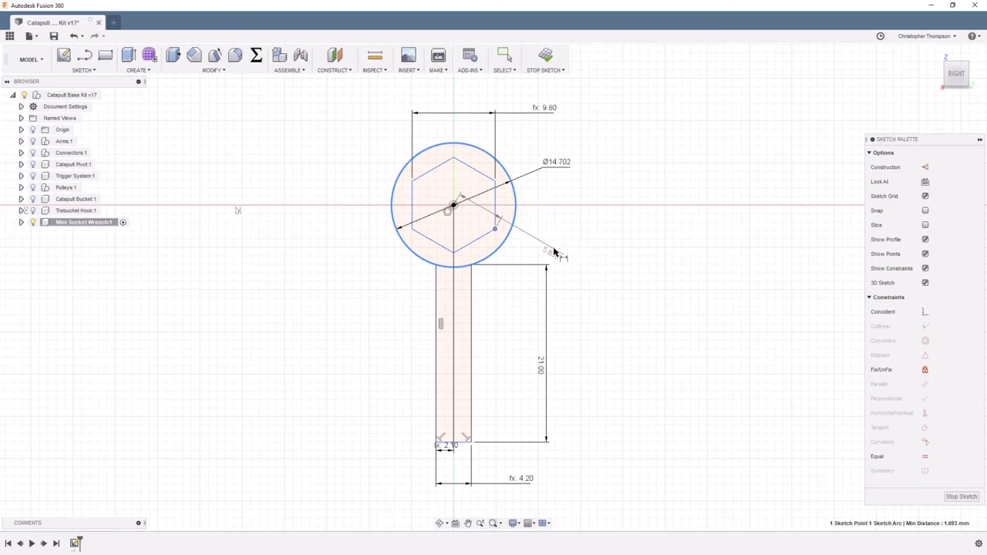
key("Escape")
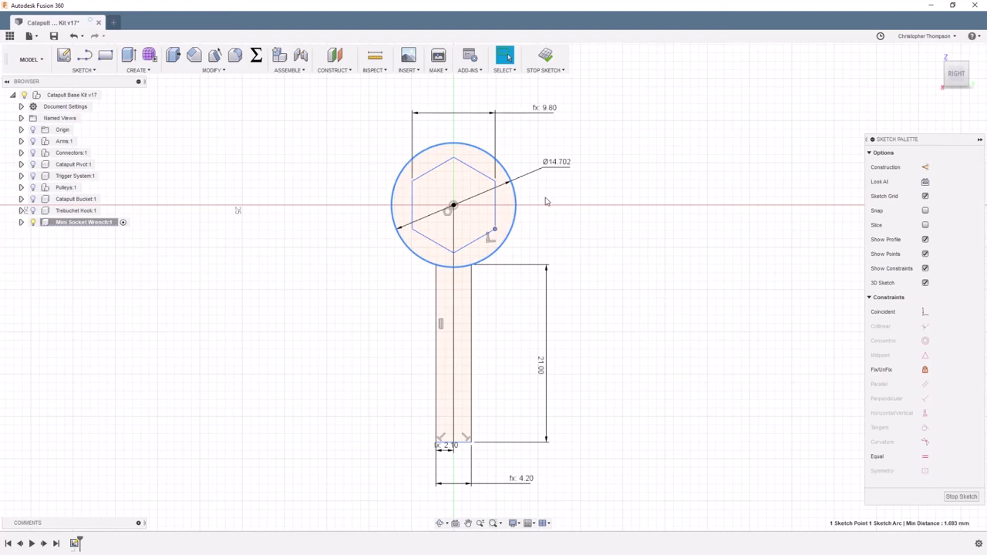
left_click(460, 210)
key("c")
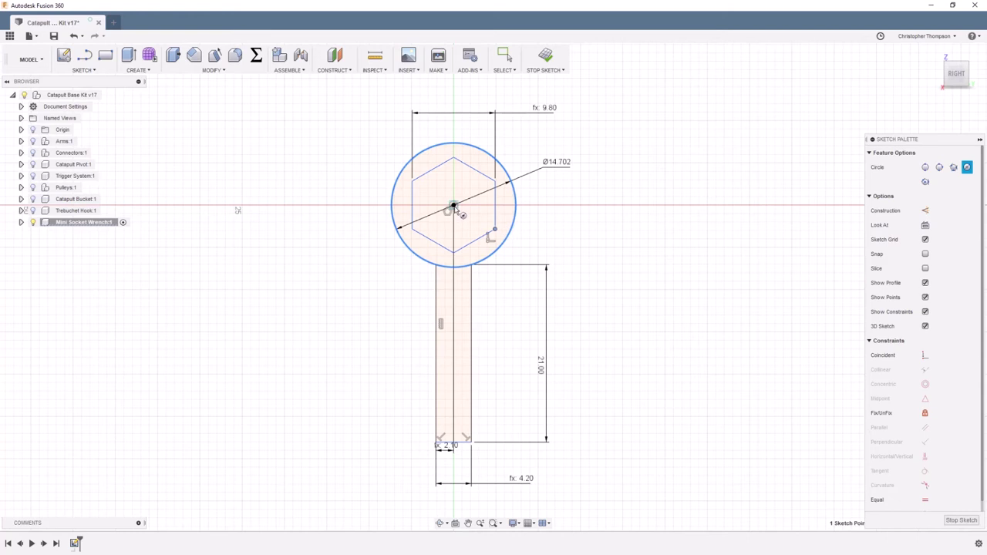
- Draw a circle centred on the hexagon through its corners and make it construction geometry
left_click(453, 206)
left_click(495, 231)
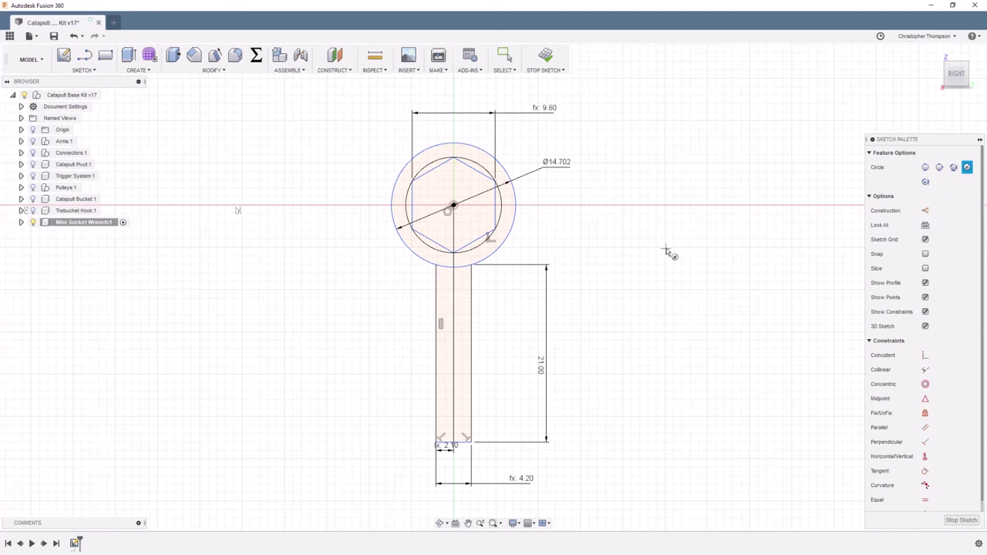
key("Escape")
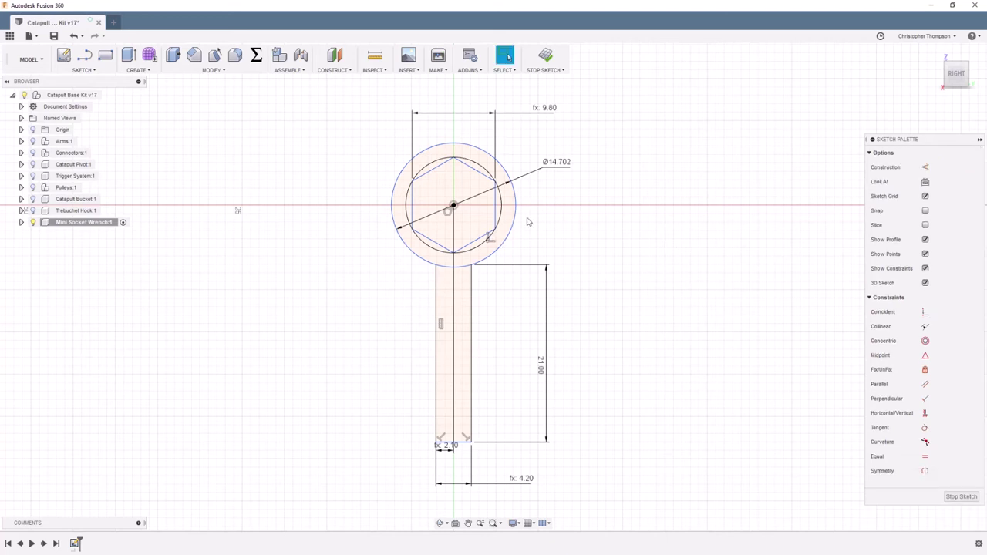
left_click(502, 217)
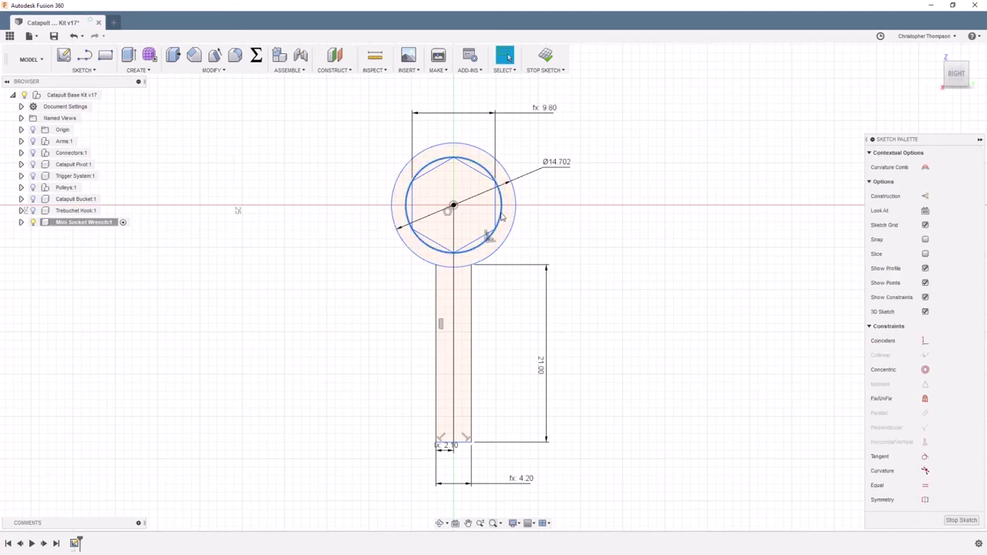
left_click(925, 195)
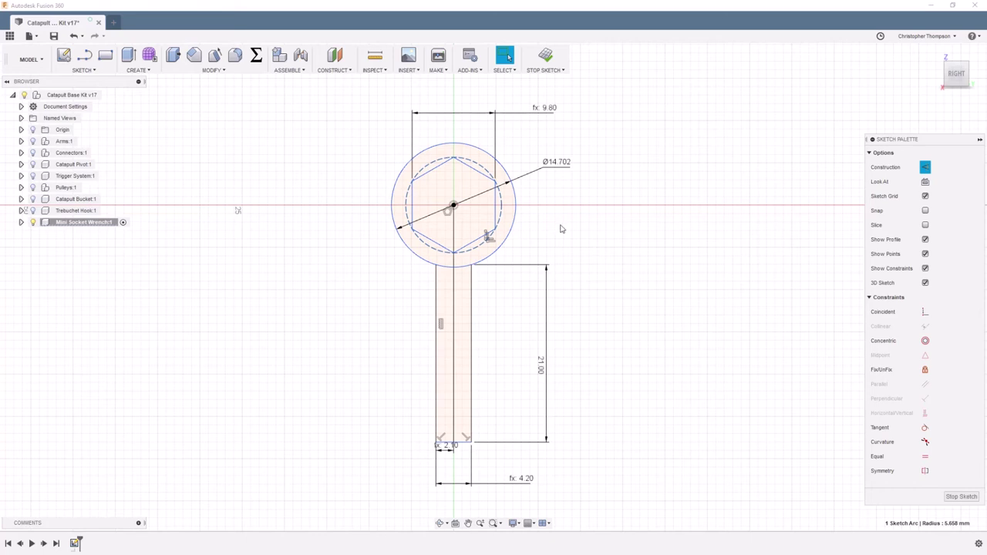
- Attempt a gap dimension between the dashed and outer circles, rejecting the over-constraint
left_click(588, 216)
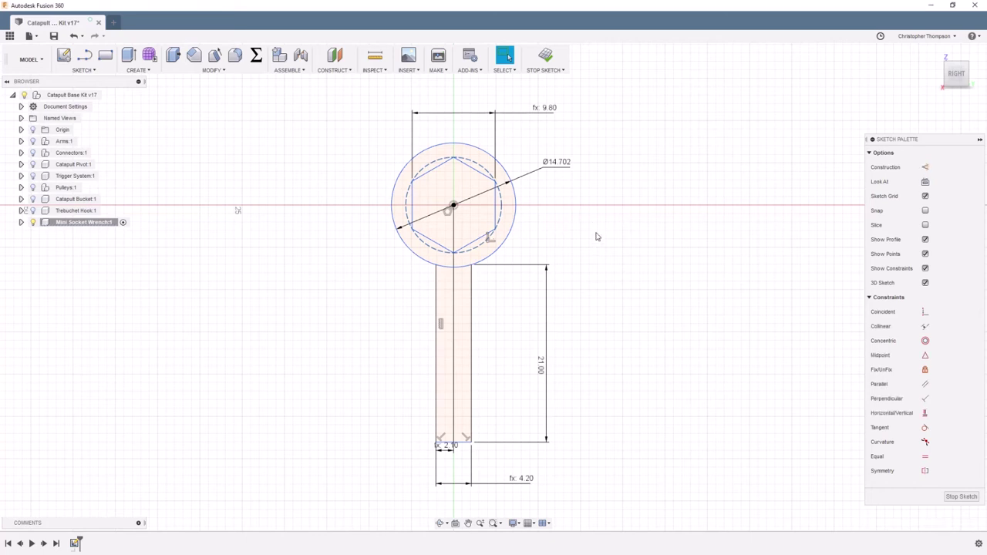
key("d")
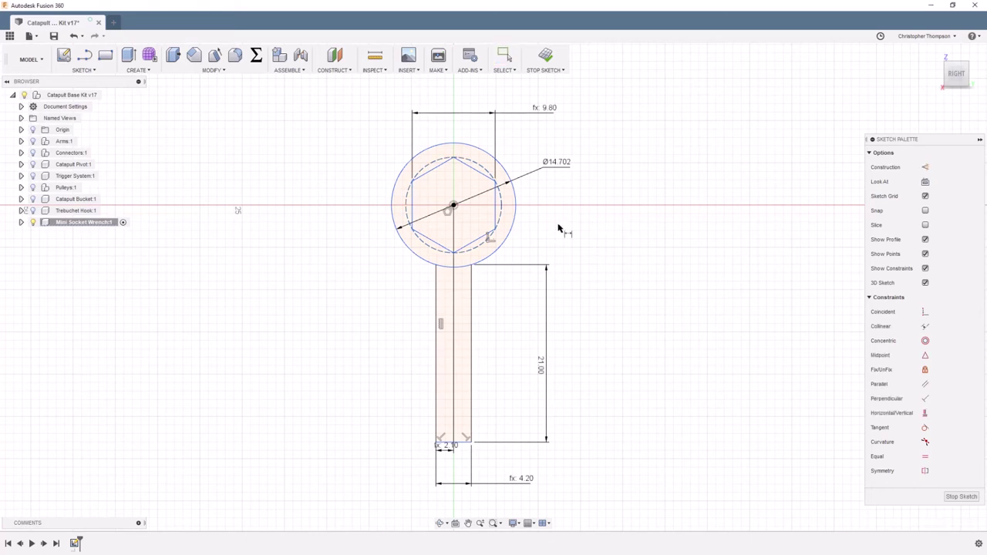
left_click(502, 215)
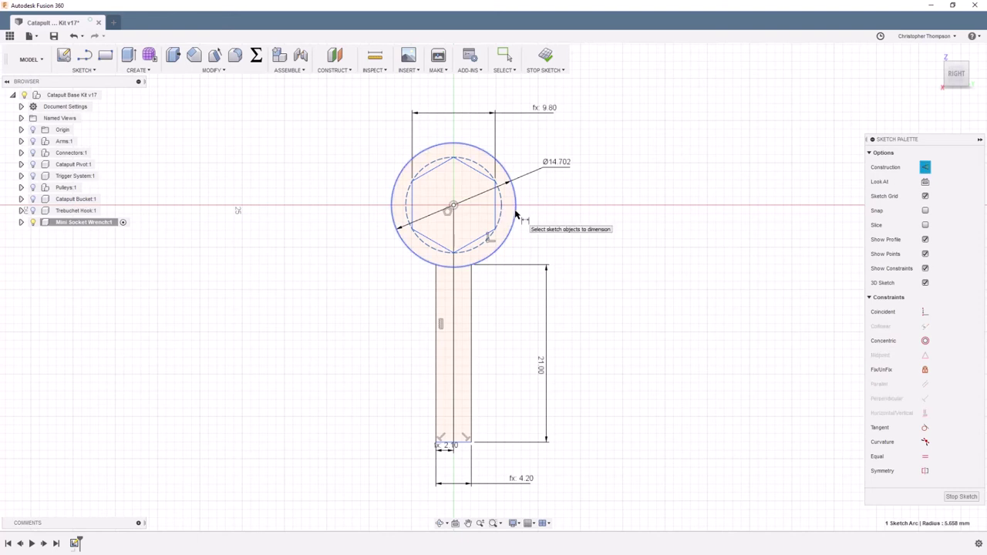
left_click(515, 213)
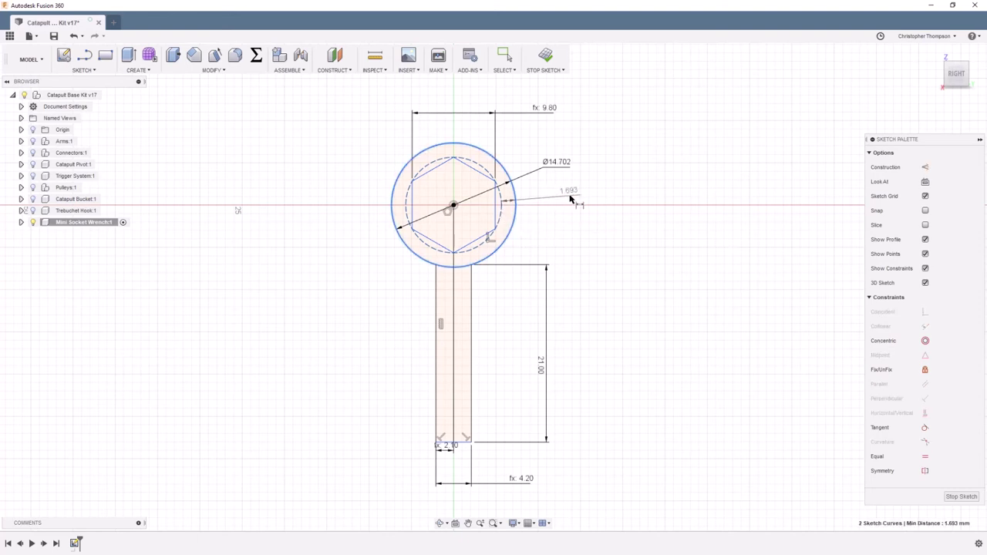
left_click(571, 197)
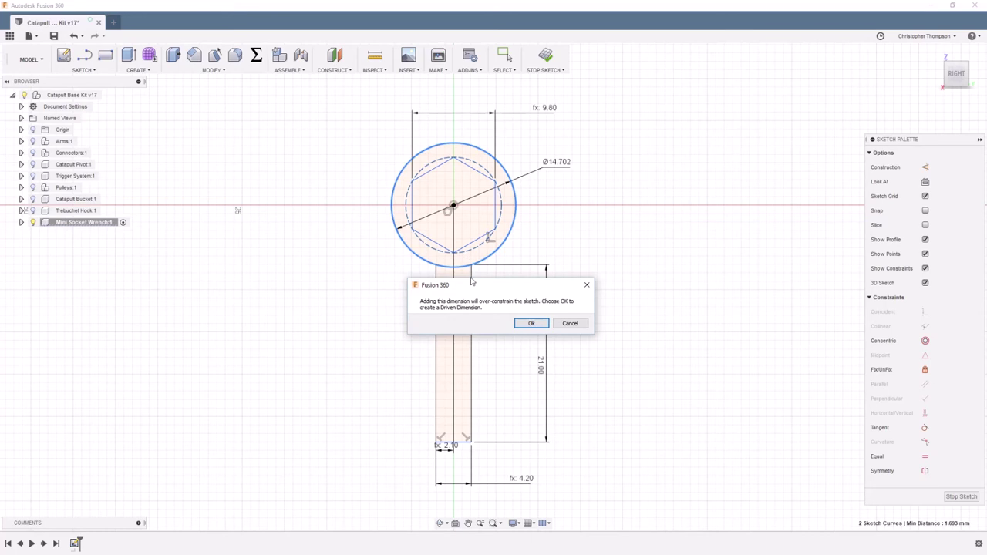
left_click(571, 325)
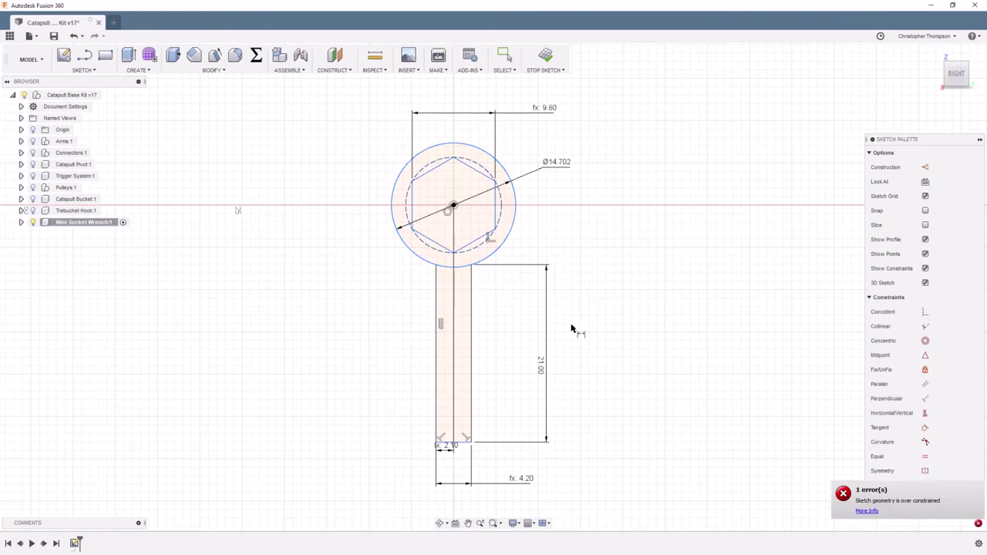
- Delete the Ø14.702 diameter and dimension between the outer and dashed circles
left_click(561, 165)
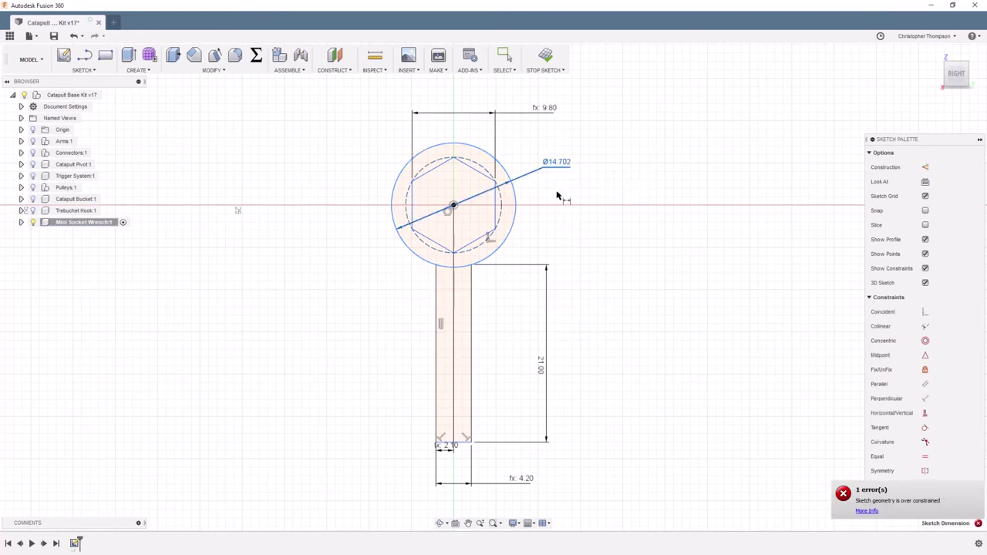
key("Delete")
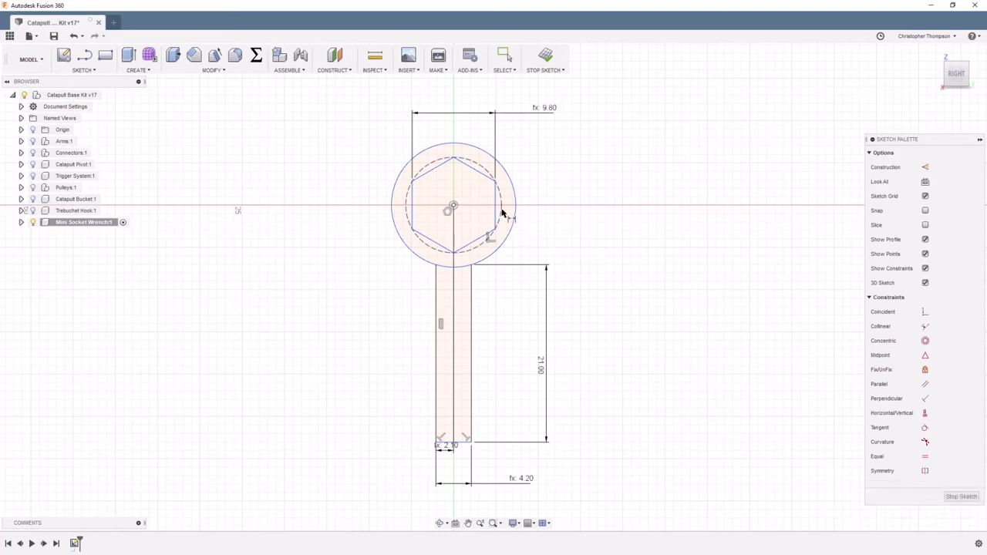
left_click(514, 213)
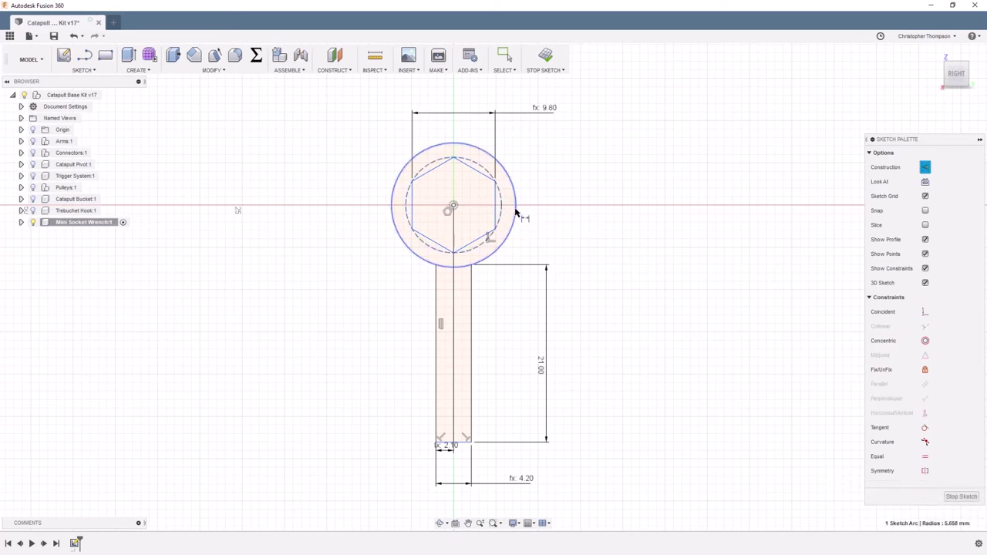
key("d")
left_click(516, 213)
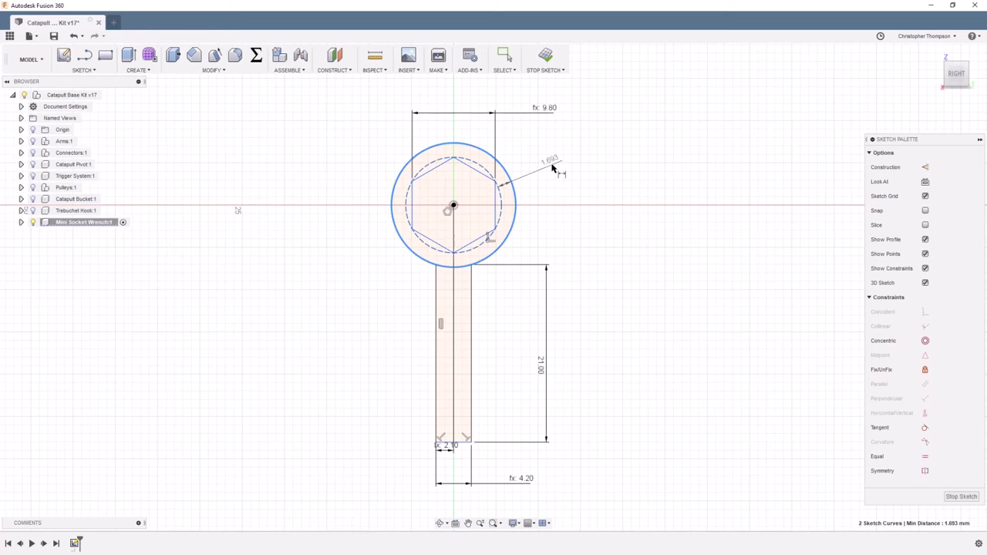
- Place the 1.693 ring-gap dimension and change it to 2.4 mm
left_click(552, 168)
key("Return")
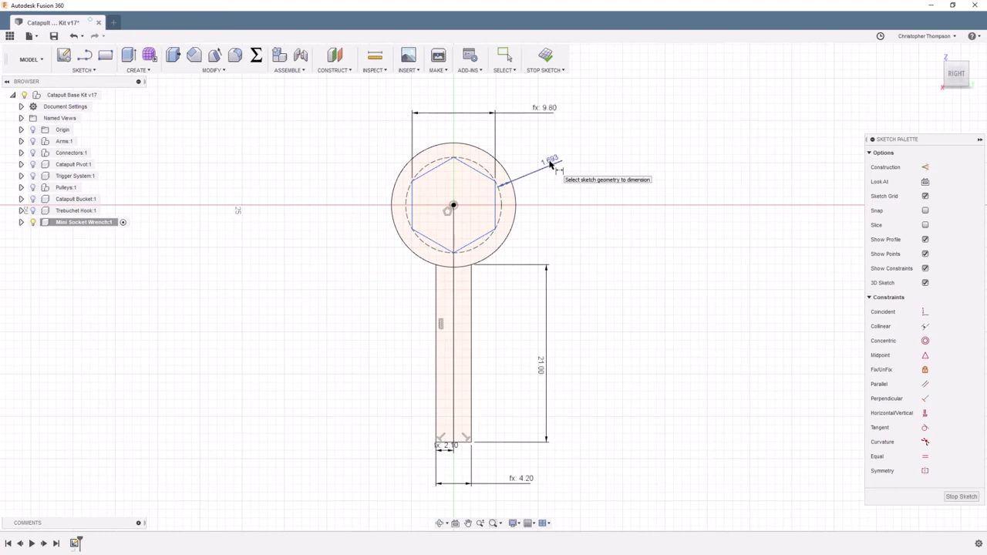
mouse_move(550, 164)
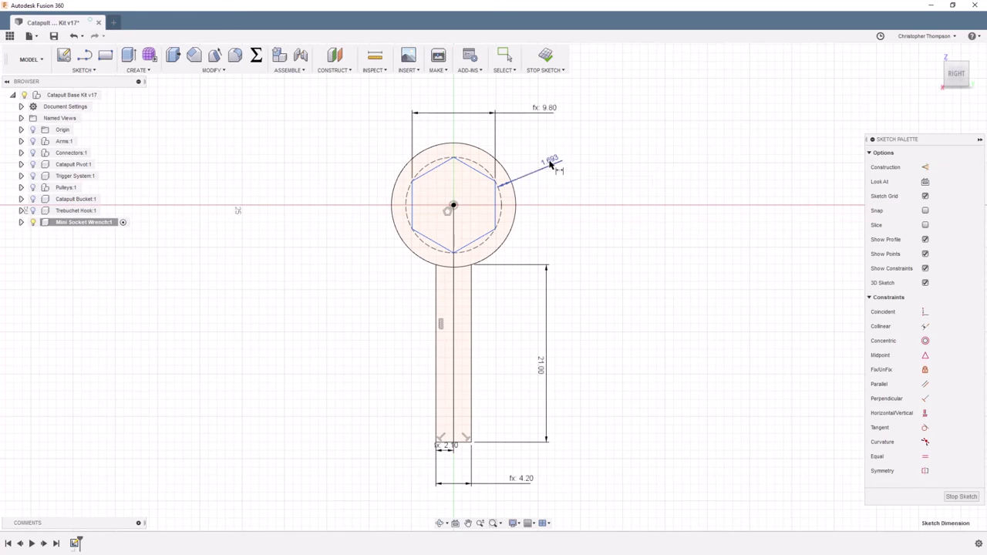
double_click(551, 164)
type("2")
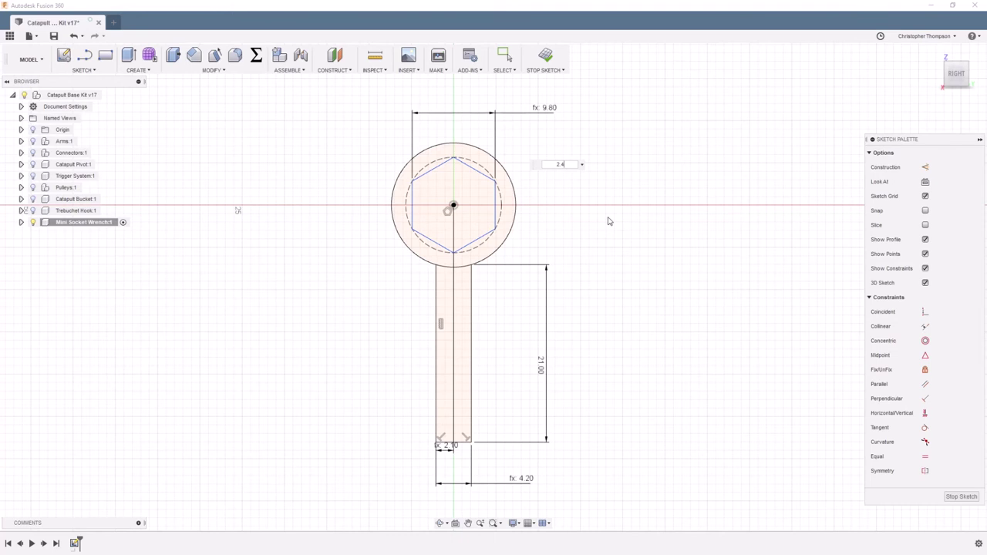
type(".4")
key("Return")
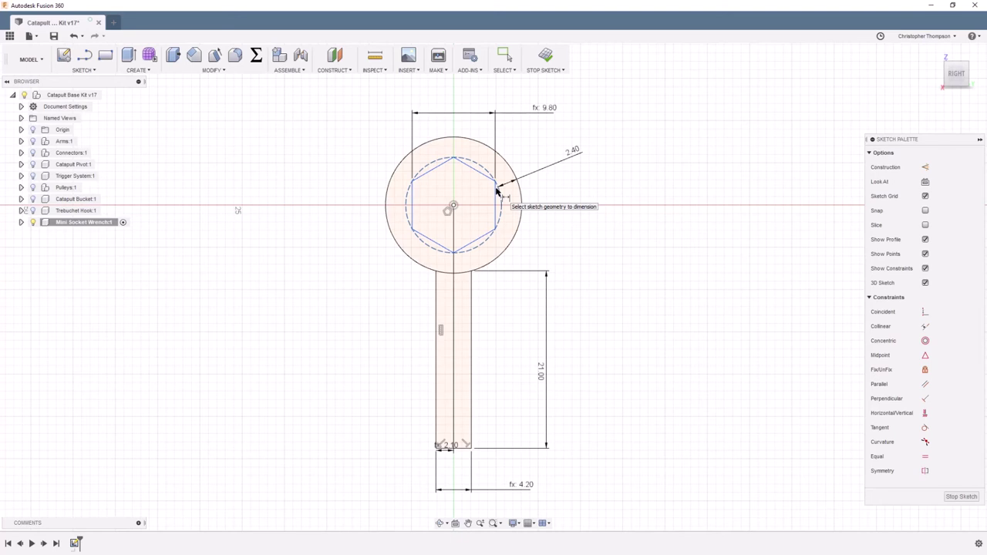
- Try a 2.1 mm ring gap, then set it back to 2.4 mm
double_click(576, 152)
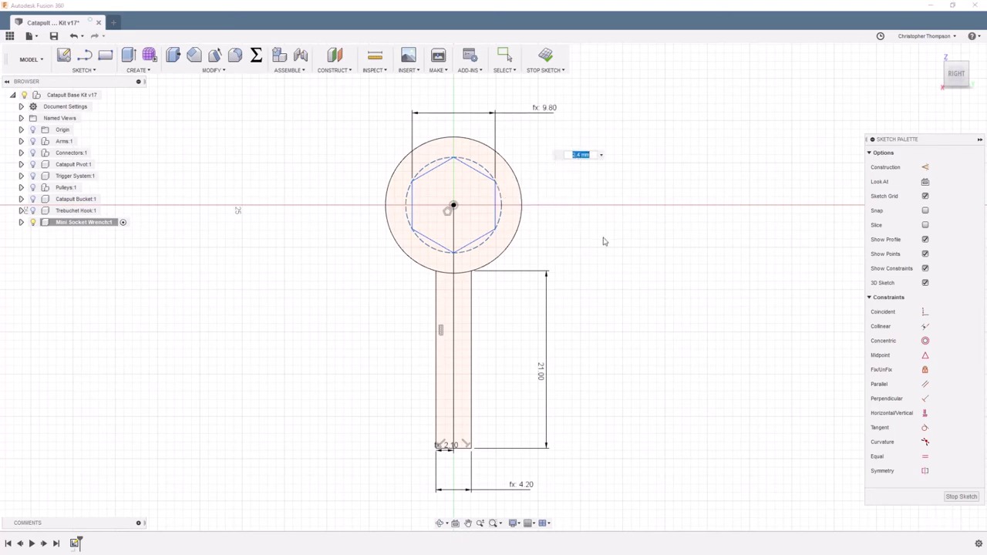
key("End")
key("BackSpace")
key("Return")
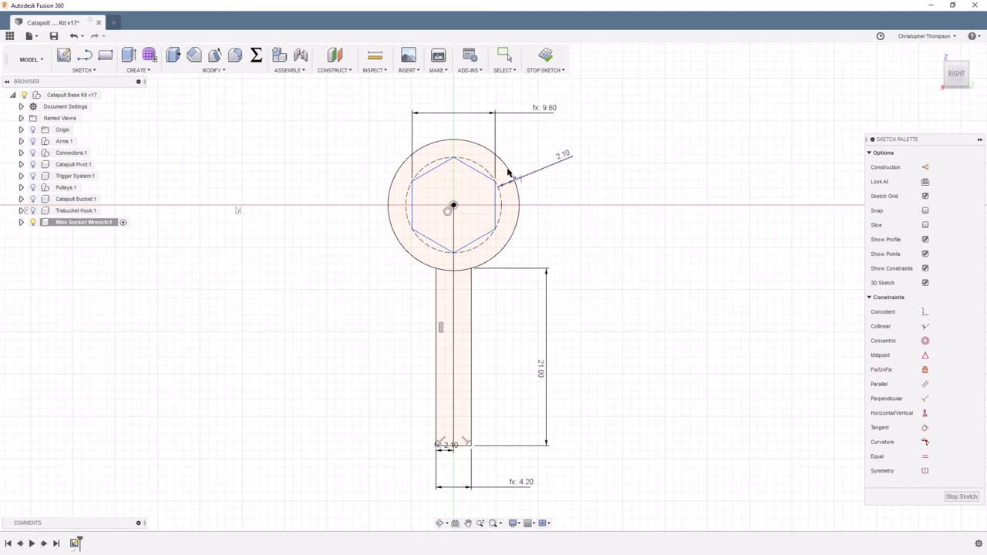
double_click(566, 156)
left_click(568, 158)
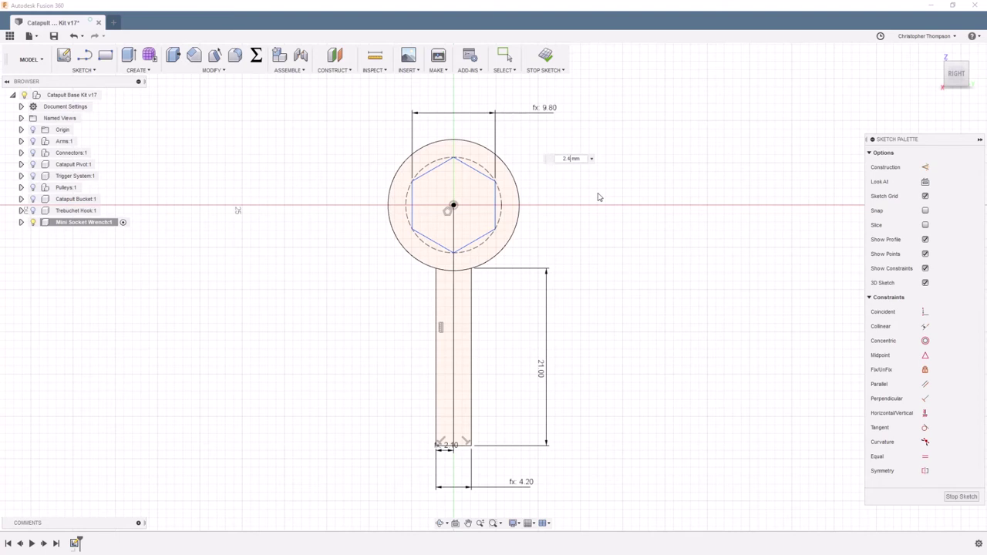
type("4")
key("Return")
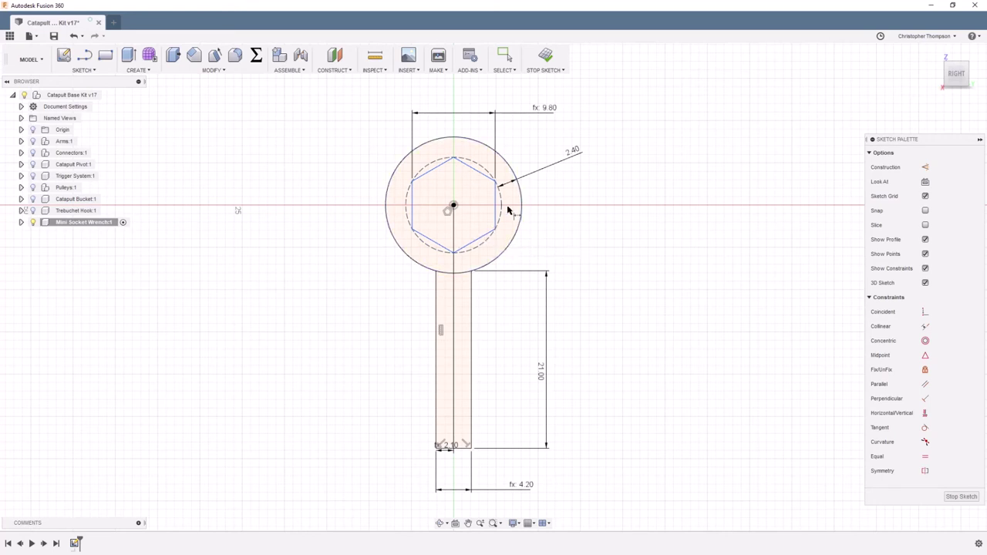
- Constrain the hexagon's right edge to be vertical
key("Escape")
left_click(497, 212)
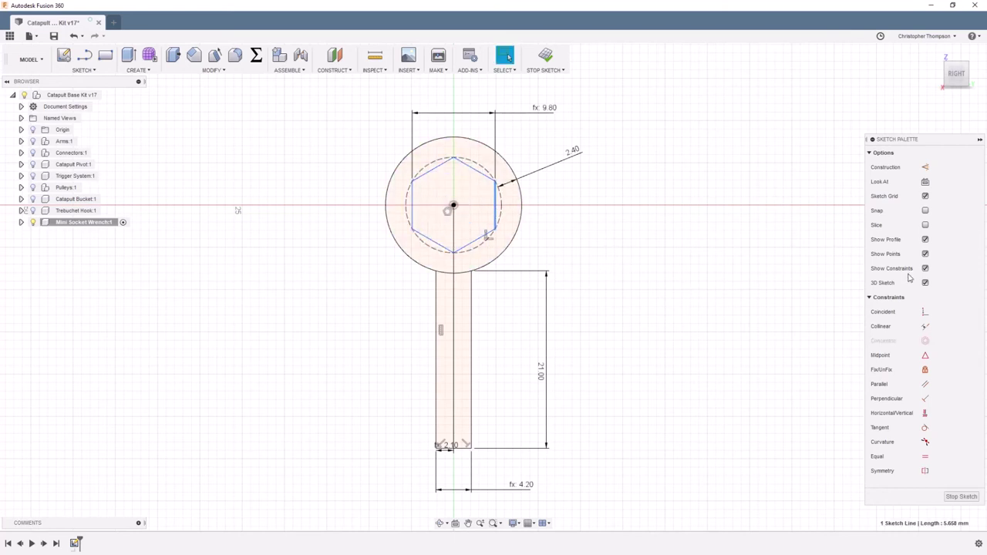
left_click(925, 412)
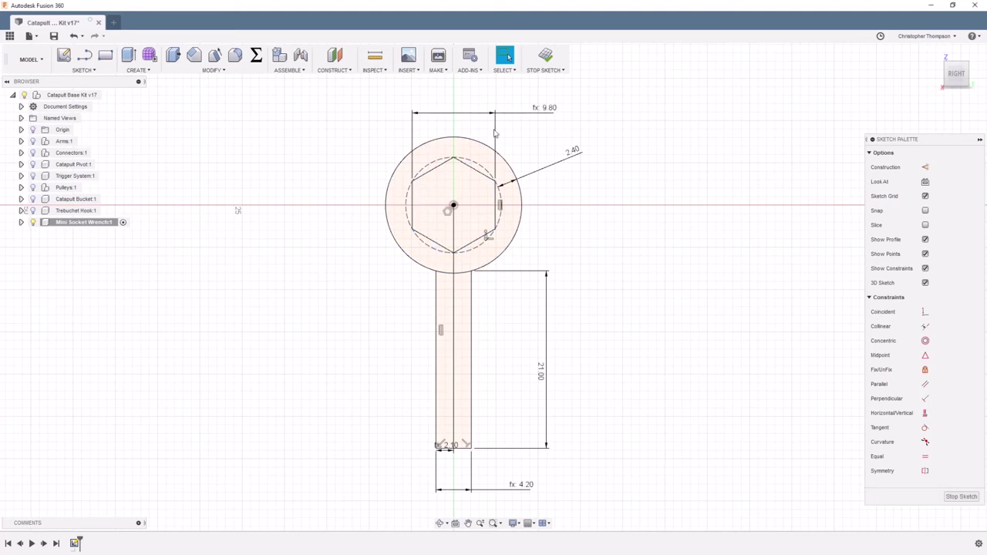
scroll(596, 213, "down", 3)
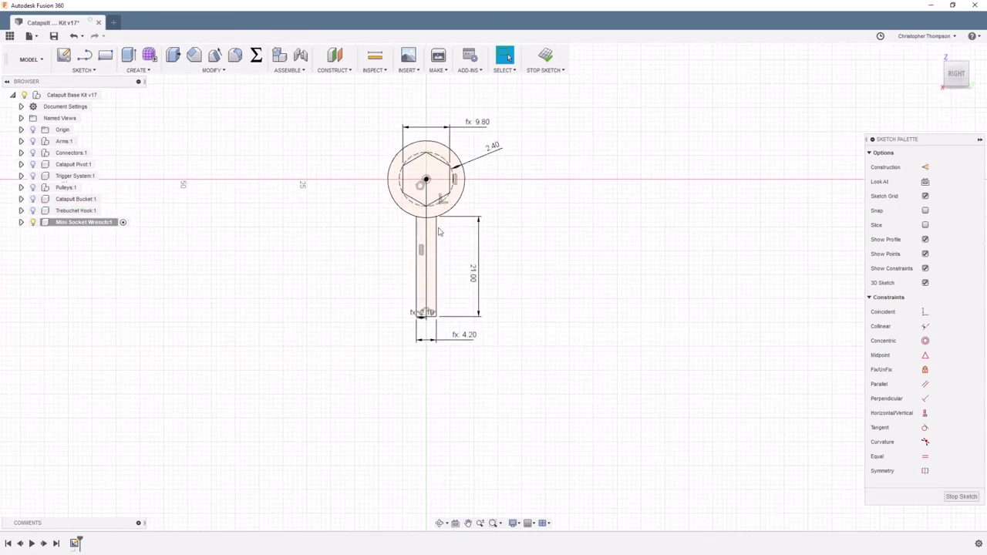
scroll(366, 139, "up", 3)
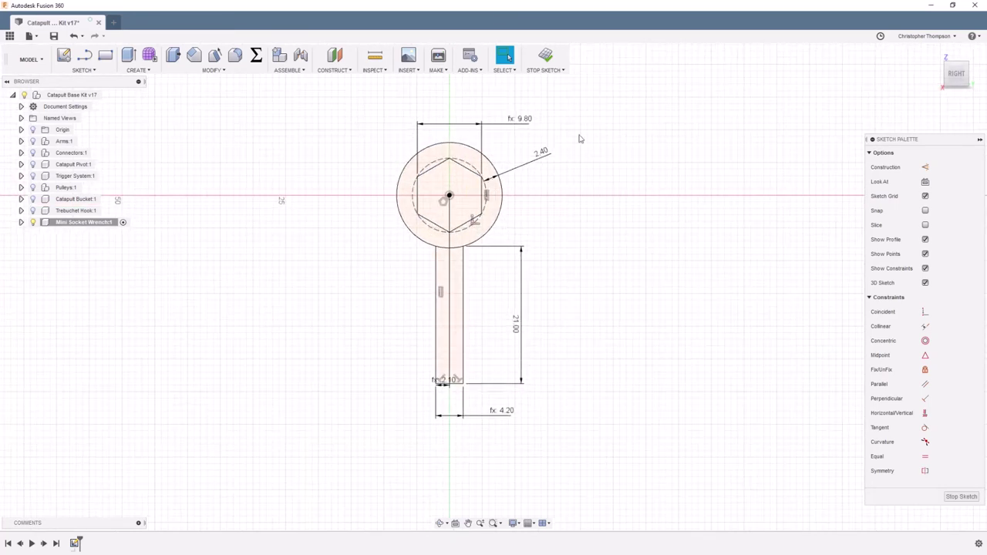
- Set the 21.00 handle length dimension to the wrench_handle_length parameter
double_click(519, 329)
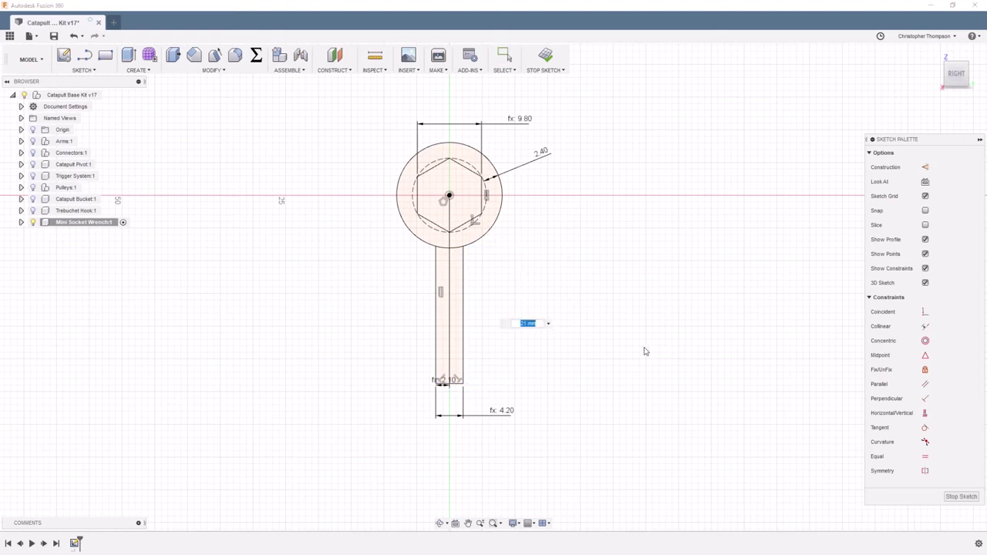
type("ha")
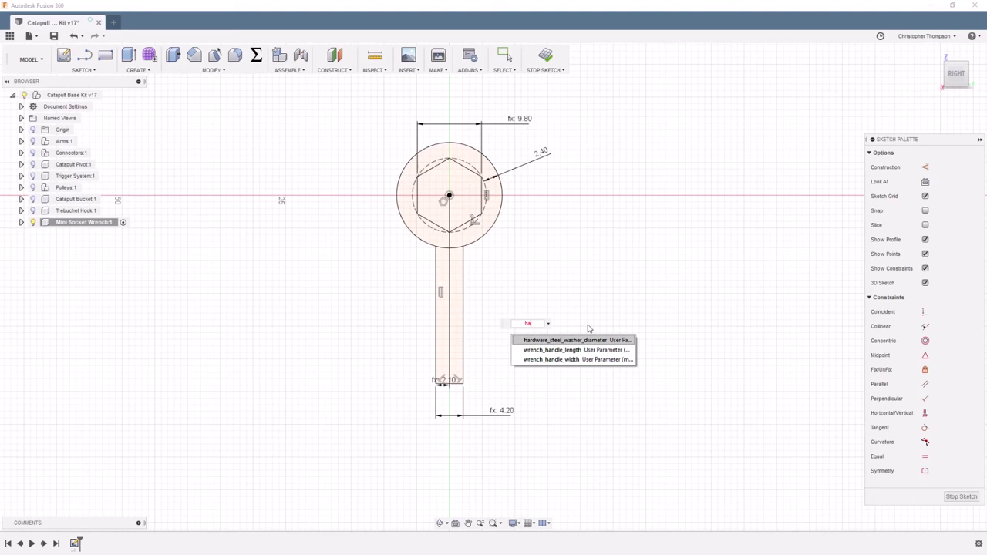
left_click(544, 350)
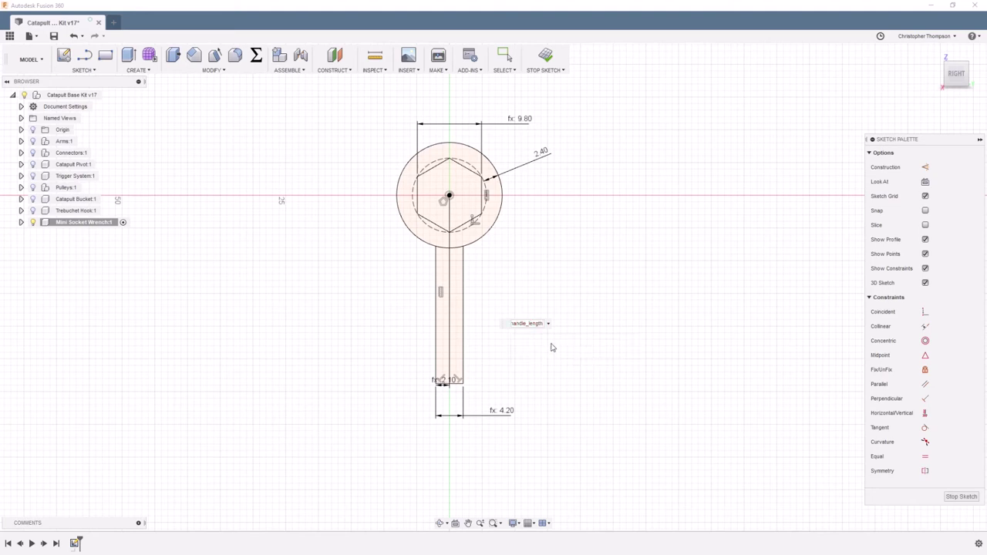
key("Return")
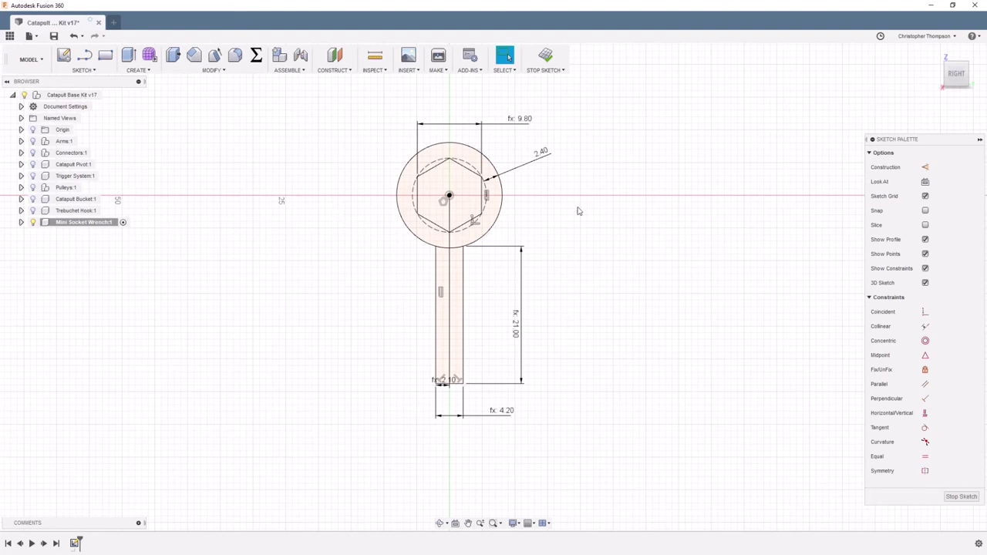
- Drive the 4.20 handle width with wrench_handle_width and stop the sketch
double_click(504, 412)
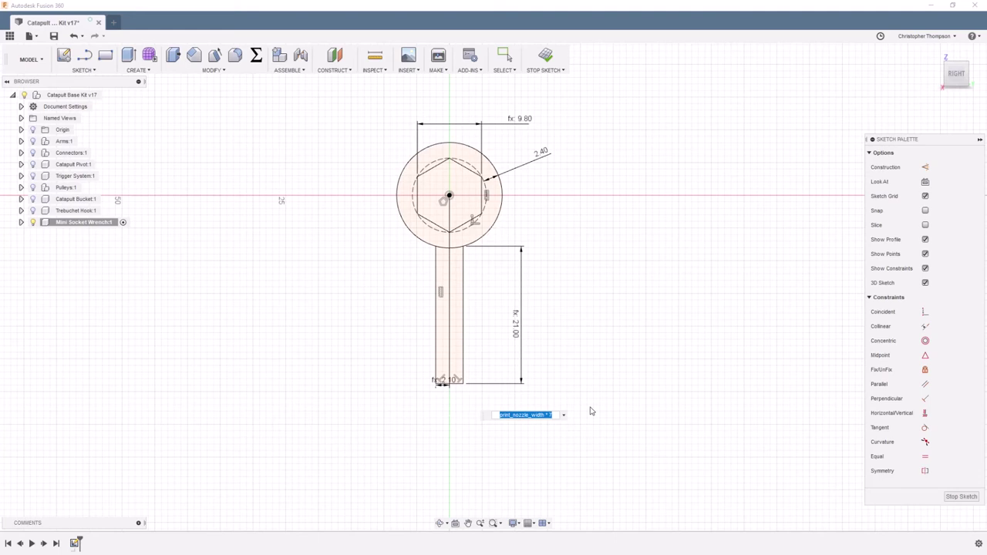
type("nad")
key("BackSpace")
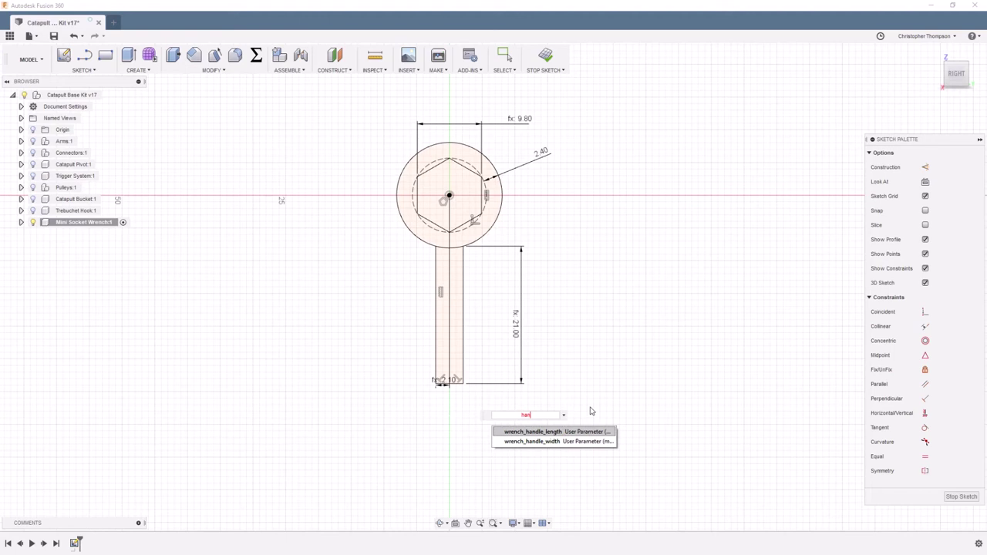
key("Down")
key("Return")
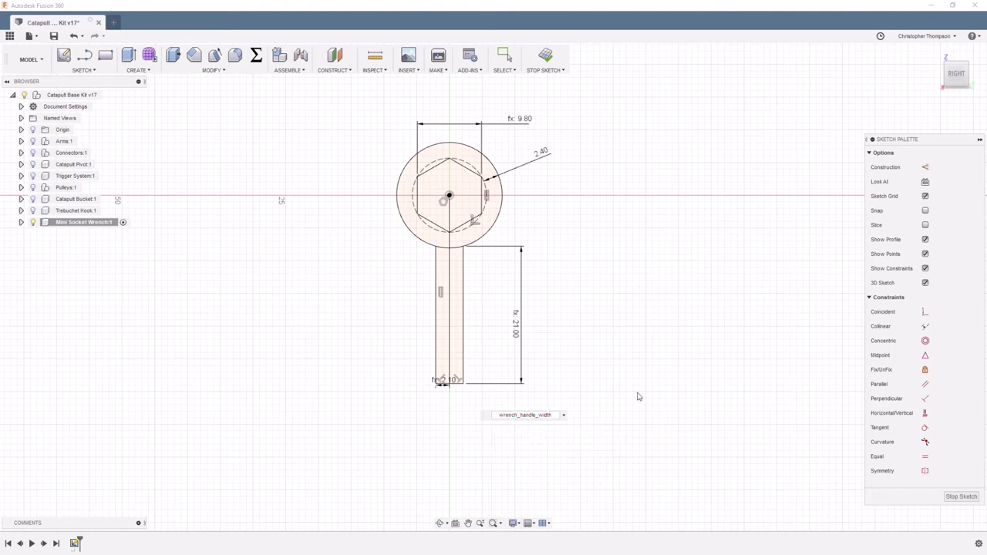
key("Return")
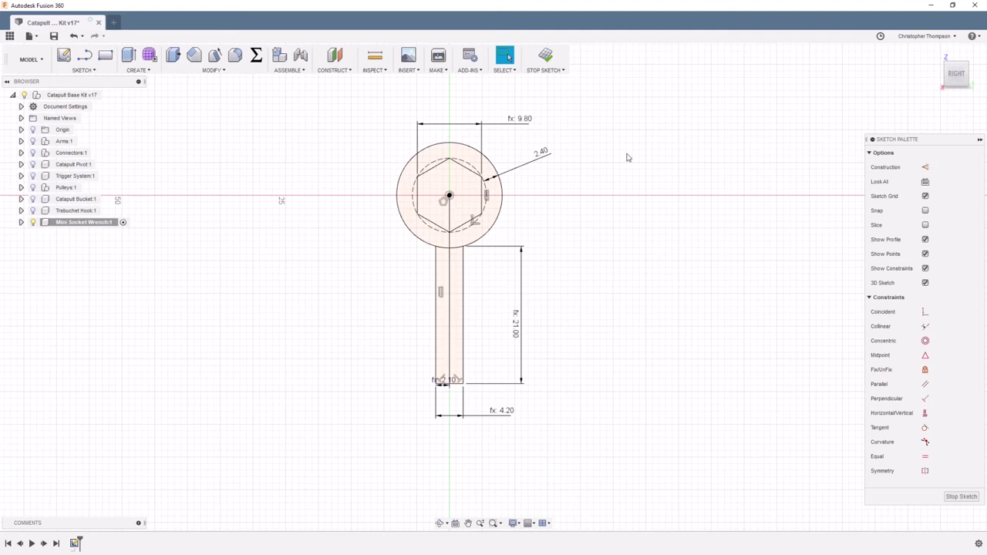
left_click(544, 61)
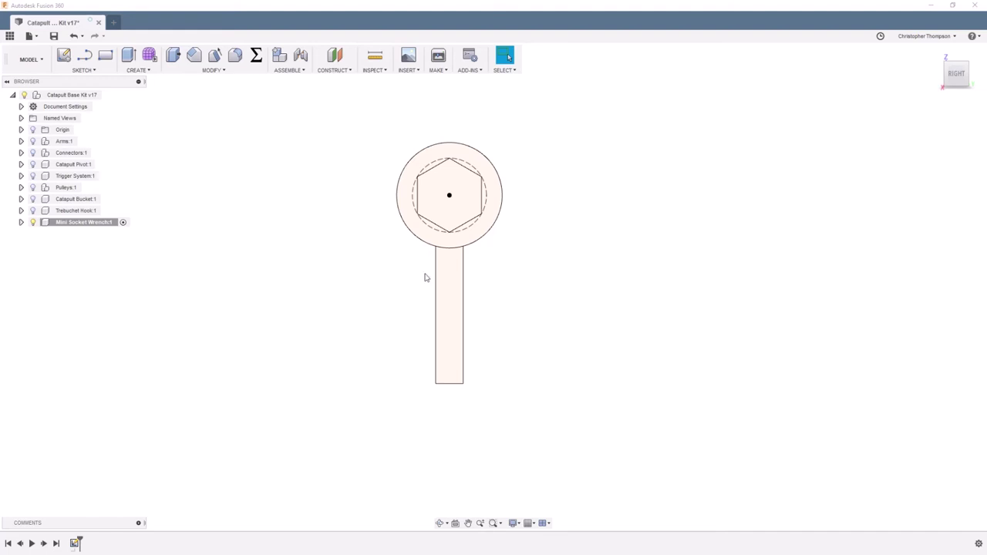
- Reopen the wrench sketch from its timeline icon with Edit Sketch
right_click(75, 543)
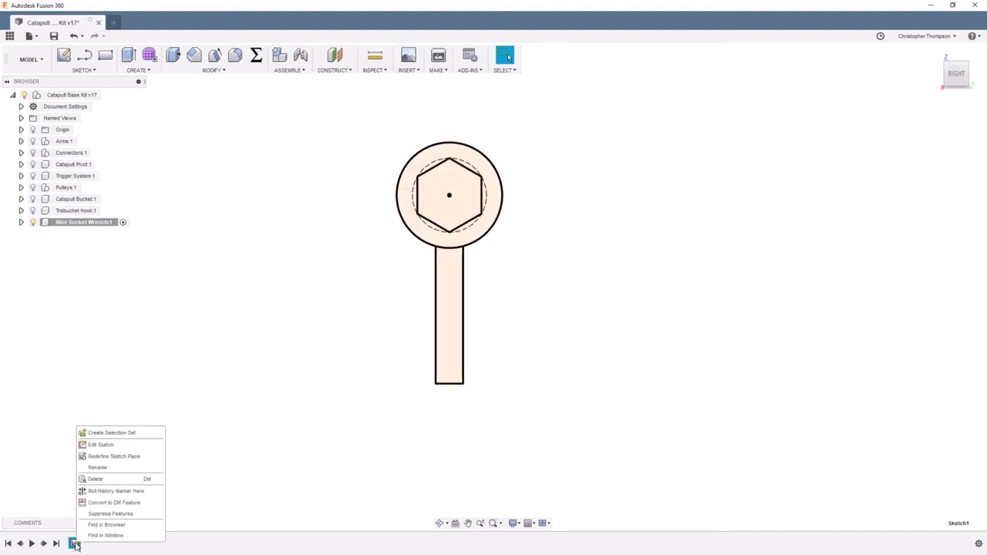
left_click(104, 445)
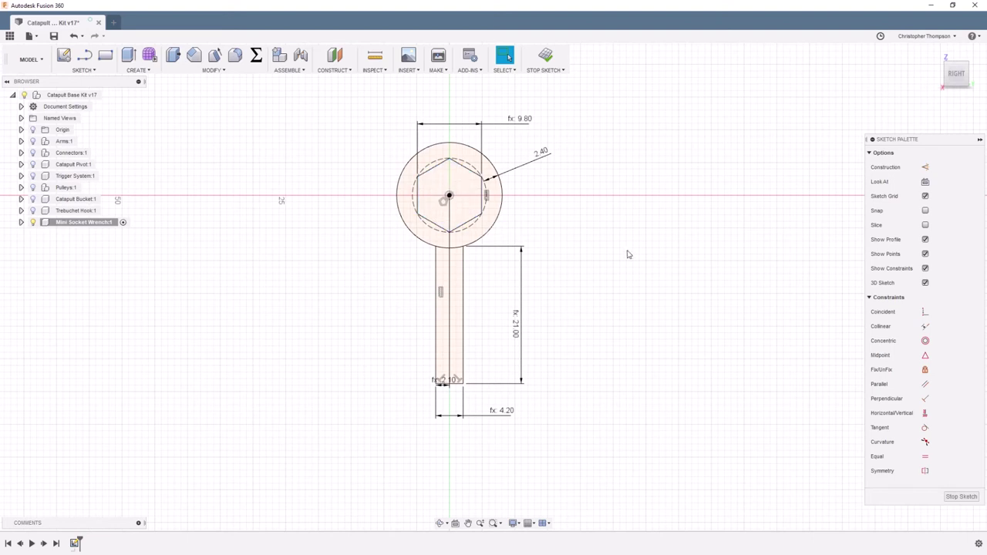
- Draw a circle centred on the hexagon inside the wrench head
key("c")
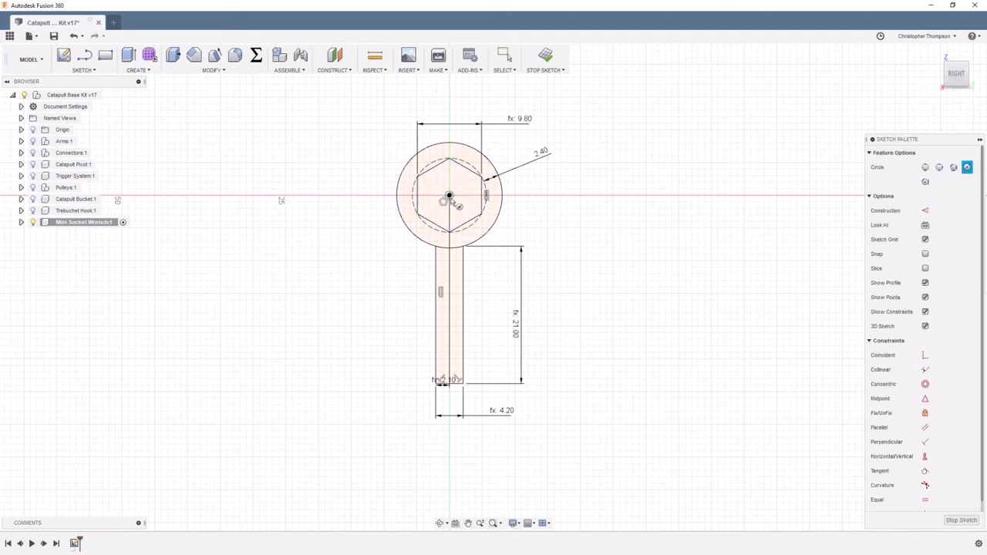
left_click(449, 195)
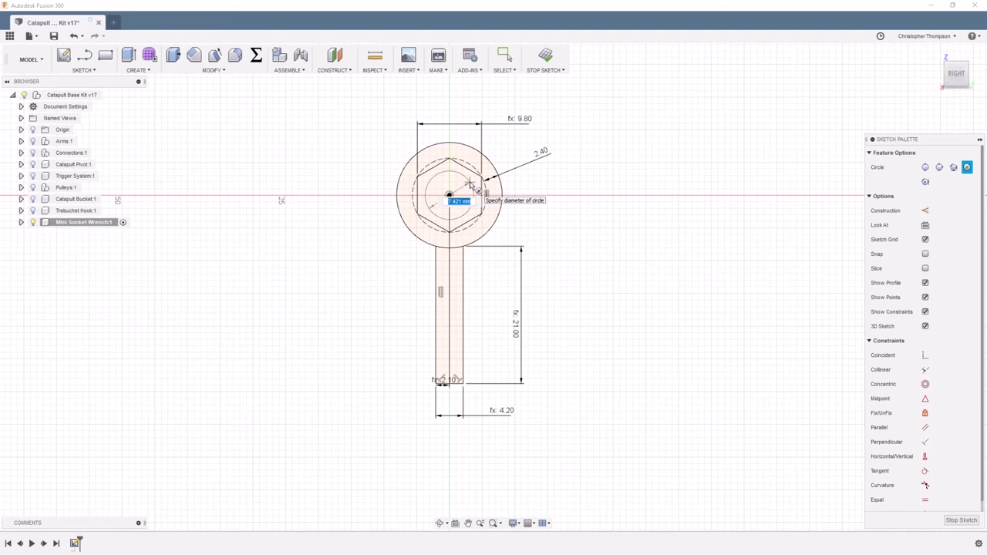
left_click(470, 185)
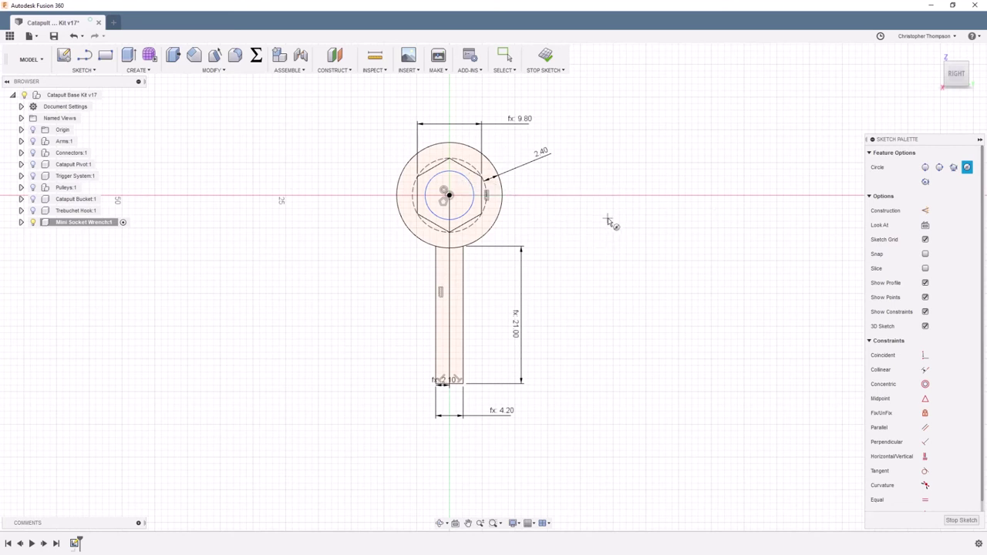
- Attempt to dimension the inner circle, cancelling two unwanted distance dimensions
key("Escape")
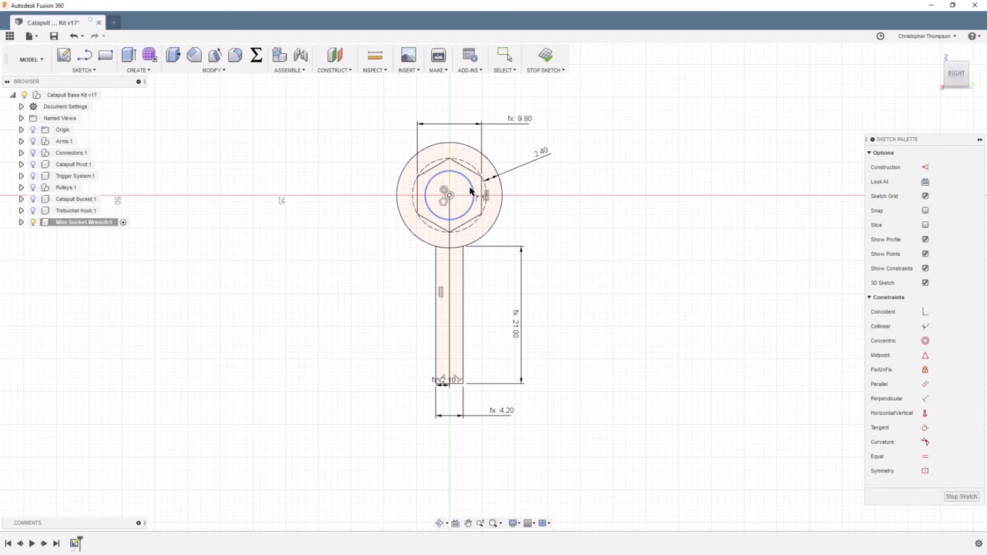
key("d")
left_click(472, 188)
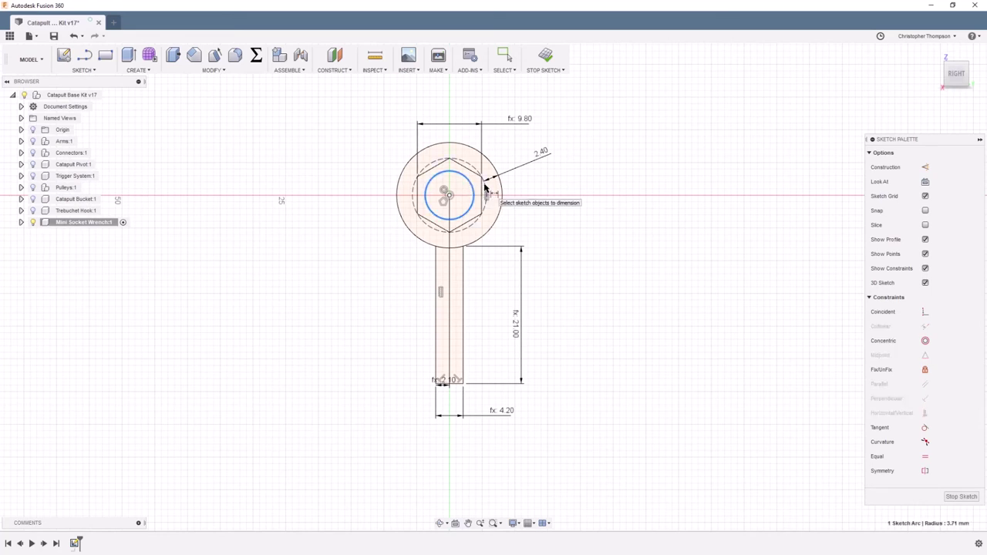
left_click(487, 192)
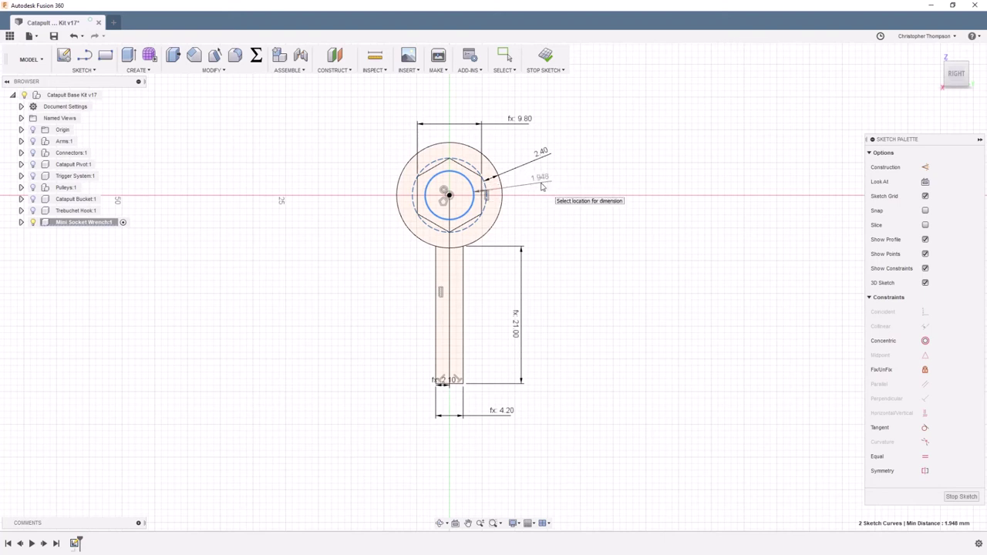
key("Escape")
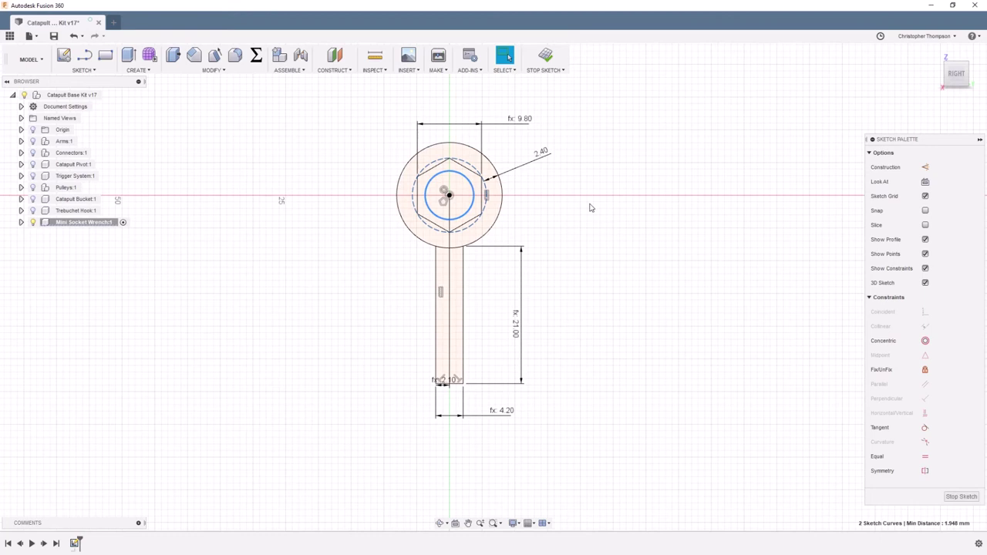
key("d")
left_click(446, 192)
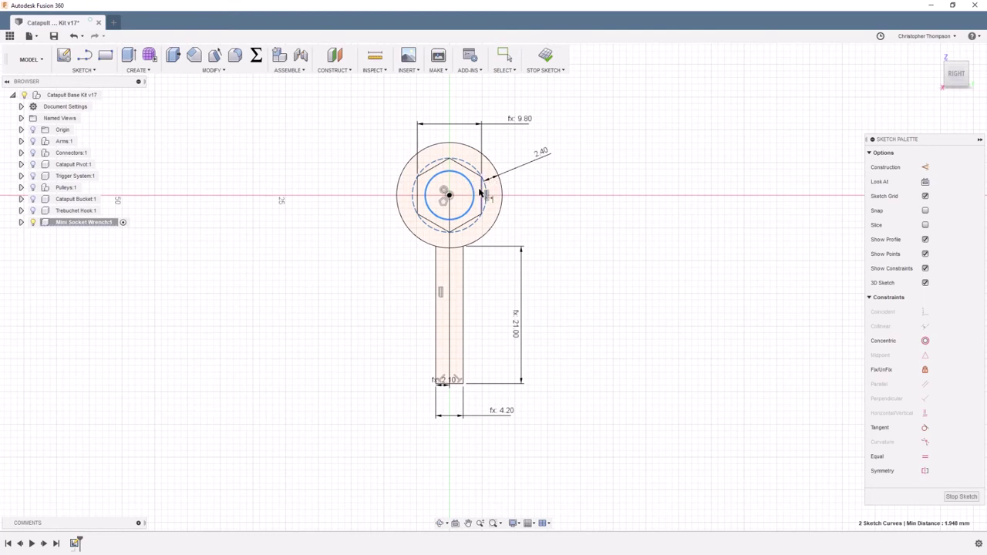
left_click(487, 191)
key("Escape")
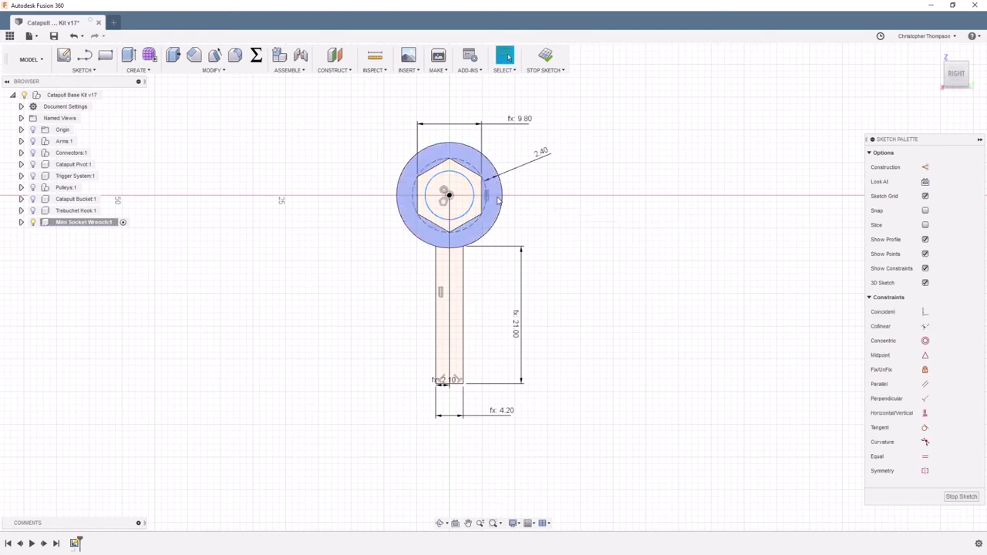
- Give the inner circle a 7 mm diameter and finish the sketch
key("d")
left_click(473, 188)
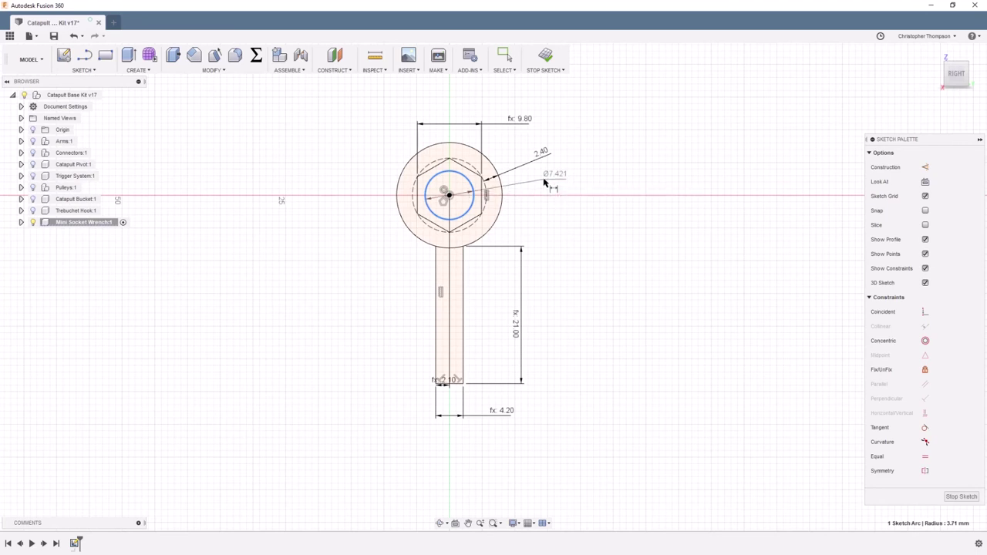
left_click(545, 184)
type("7")
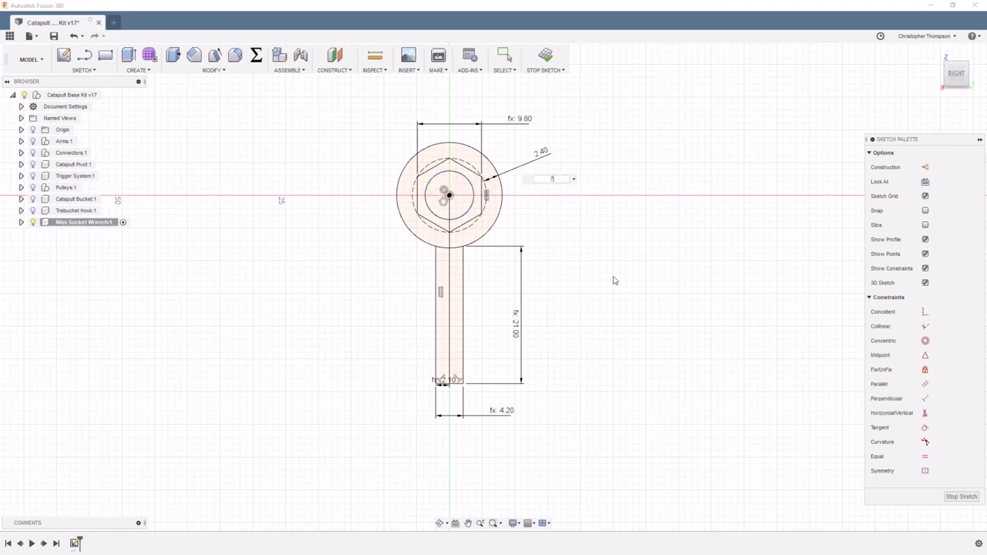
key("Return")
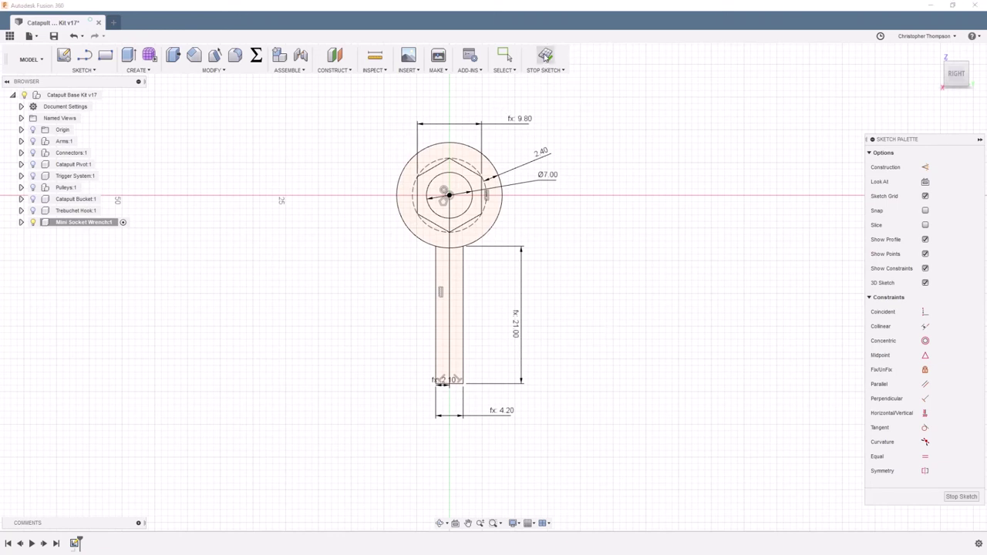
left_click(546, 60)
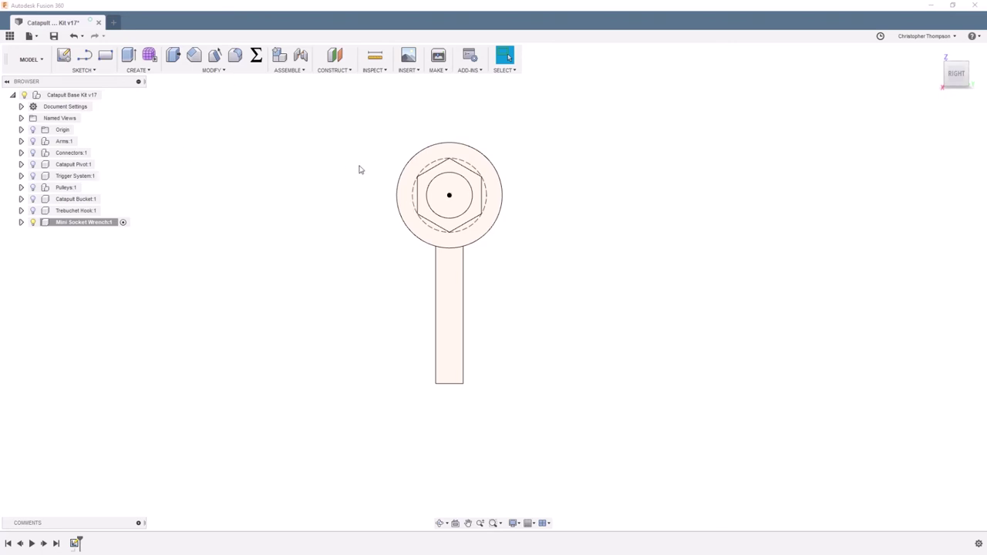
- Start a Press Pull extrusion with the handle profile and the ring around the hexagon
middle_click_drag(359, 168, 347, 146, "shift")
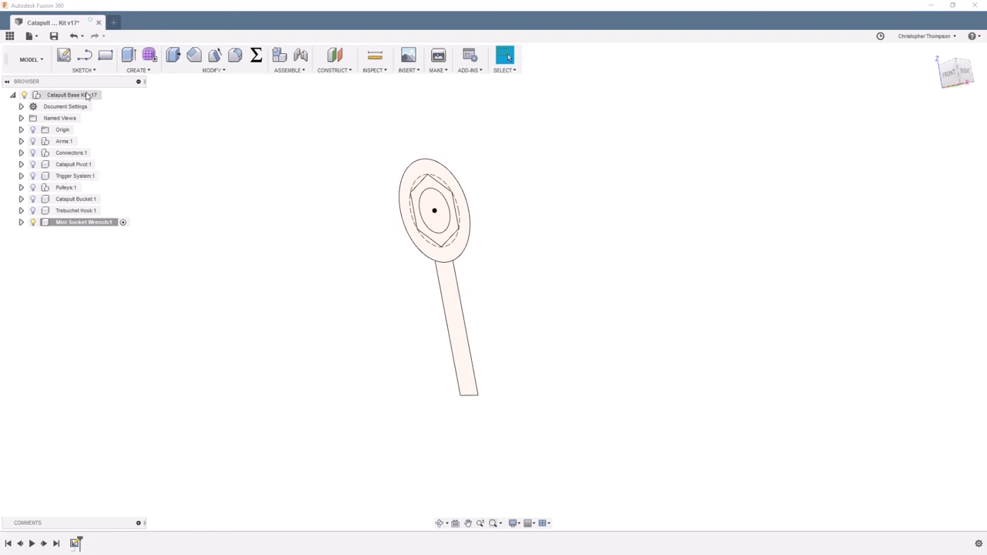
left_click(173, 54)
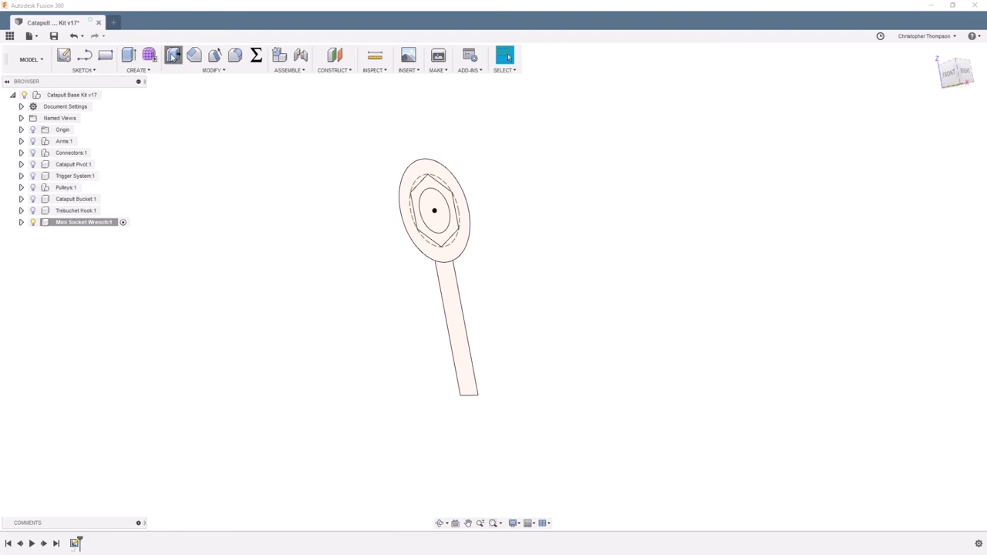
left_click(459, 324)
left_click(453, 260)
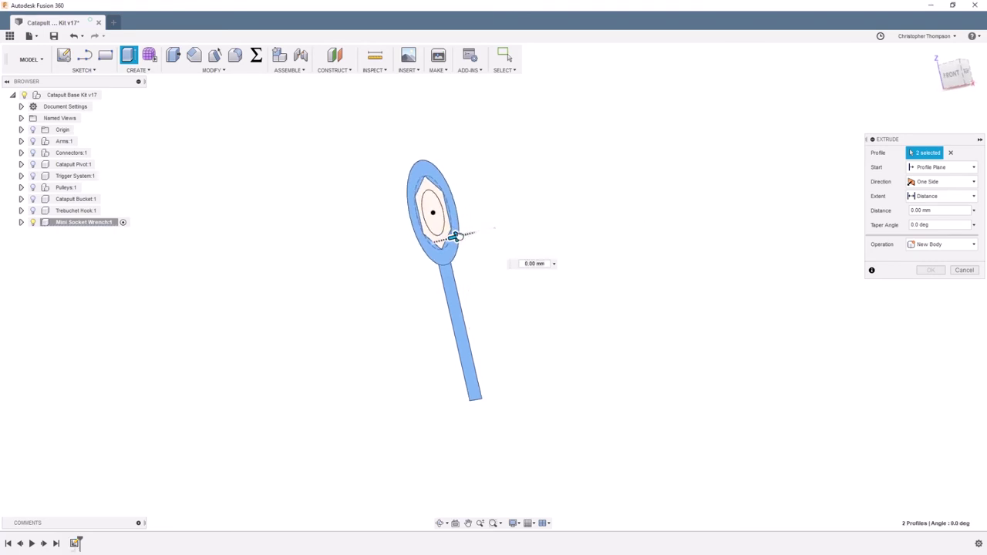
- Extrude the handle and ring to the wrench_thickness parameter as a new body
left_click_drag(457, 236, 481, 229)
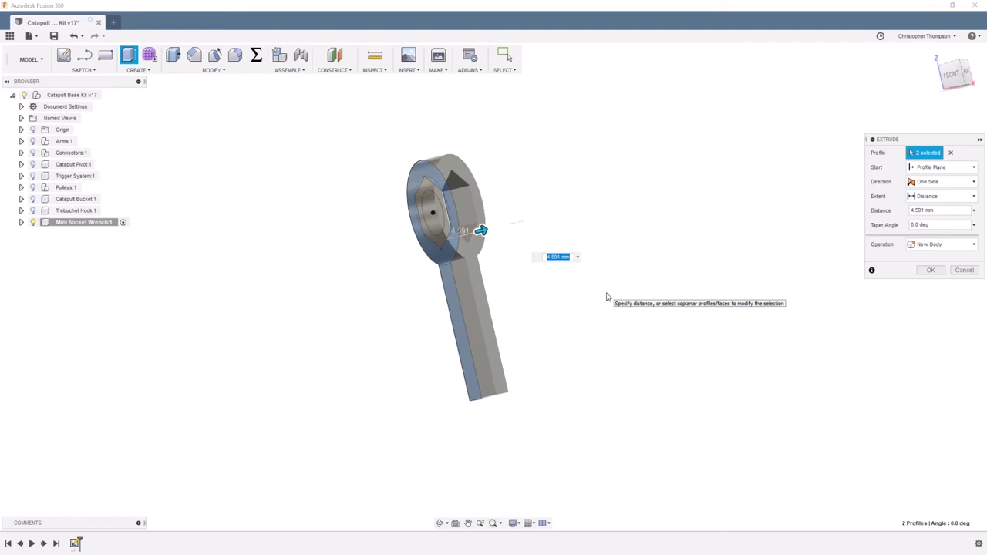
type("w")
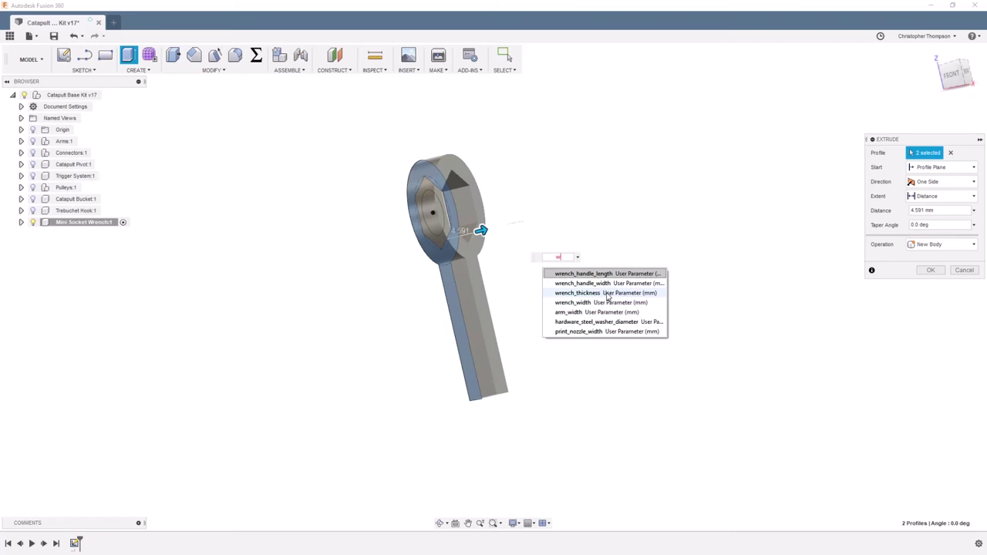
left_click(598, 294)
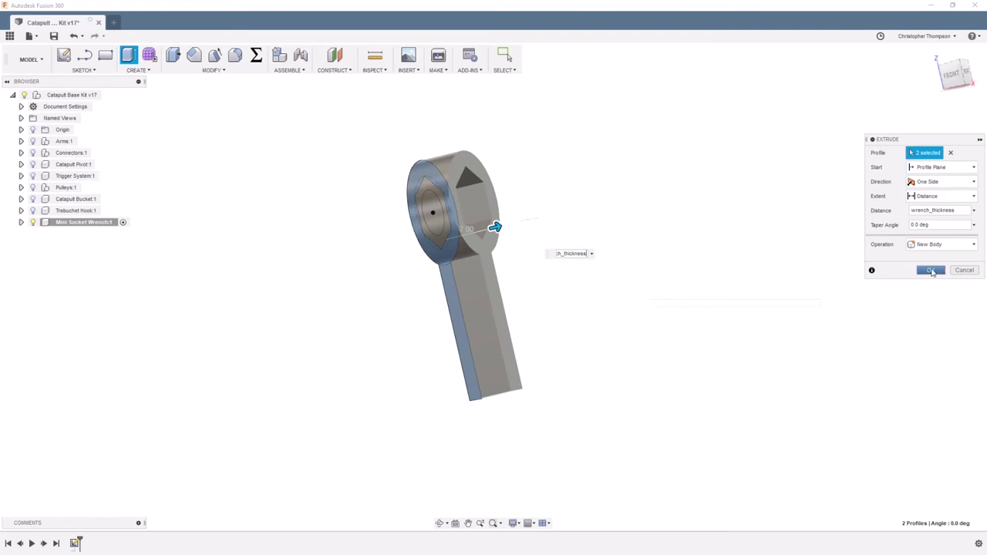
left_click(931, 270)
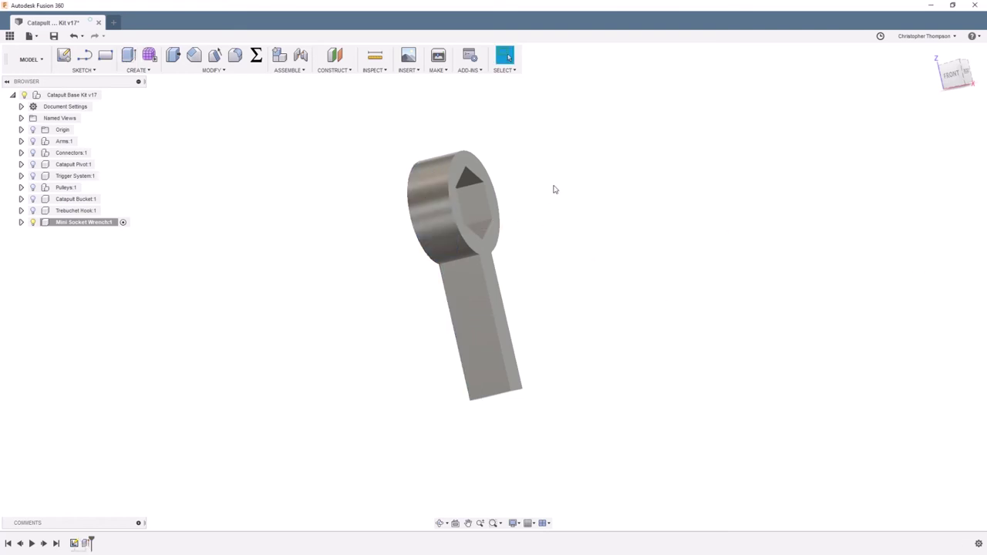
- Expand the Mini Socket Wrench component and show the hexagon sketch again
left_click(21, 222)
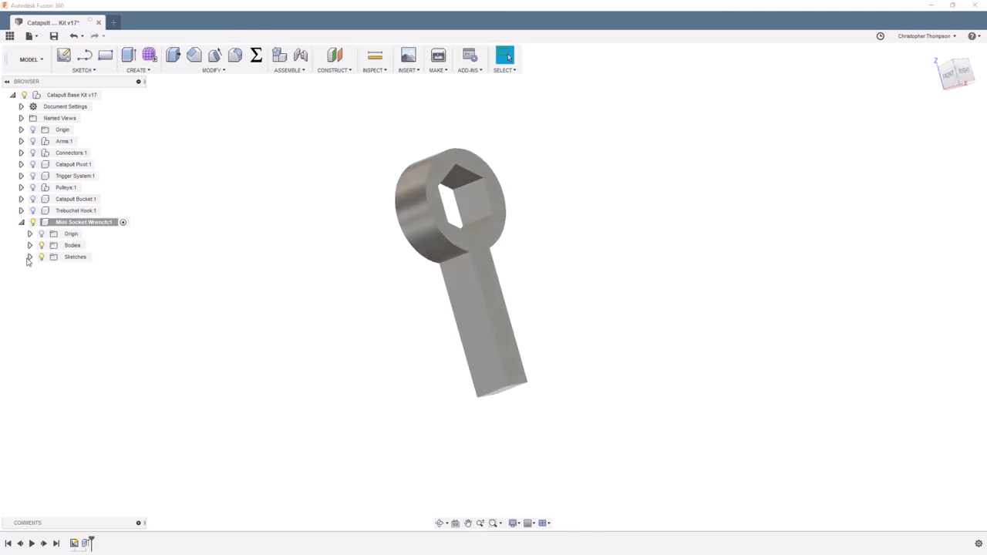
left_click(50, 268)
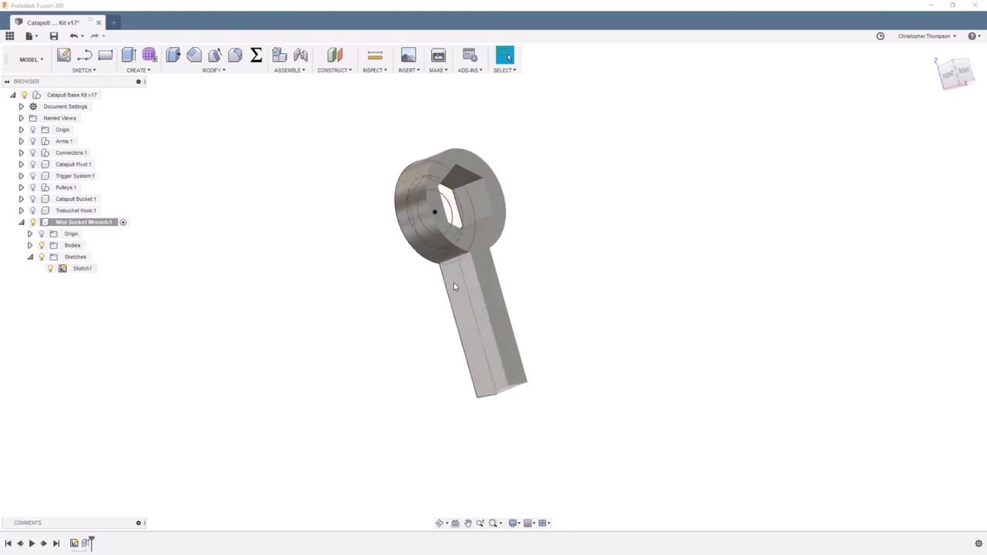
mouse_move(454, 282)
middle_mouse_down("shift")
mouse_move(736, 229)
mouse_move(646, 192)
mouse_move(538, 213)
middle_mouse_up("shift")
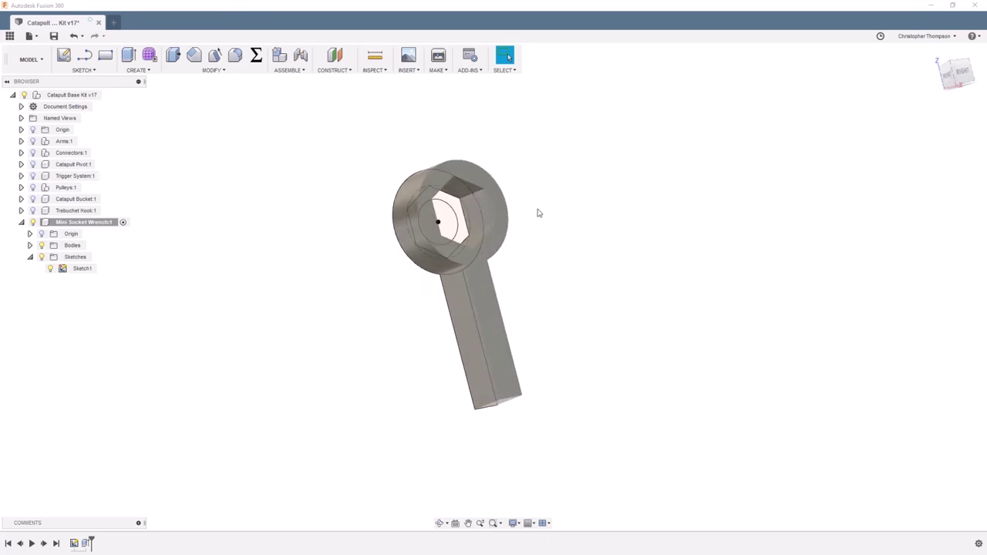
- Extrude the hexagon profile 1.5 mm, joined as a ledge inside the socket
left_click(174, 62)
left_click(455, 220)
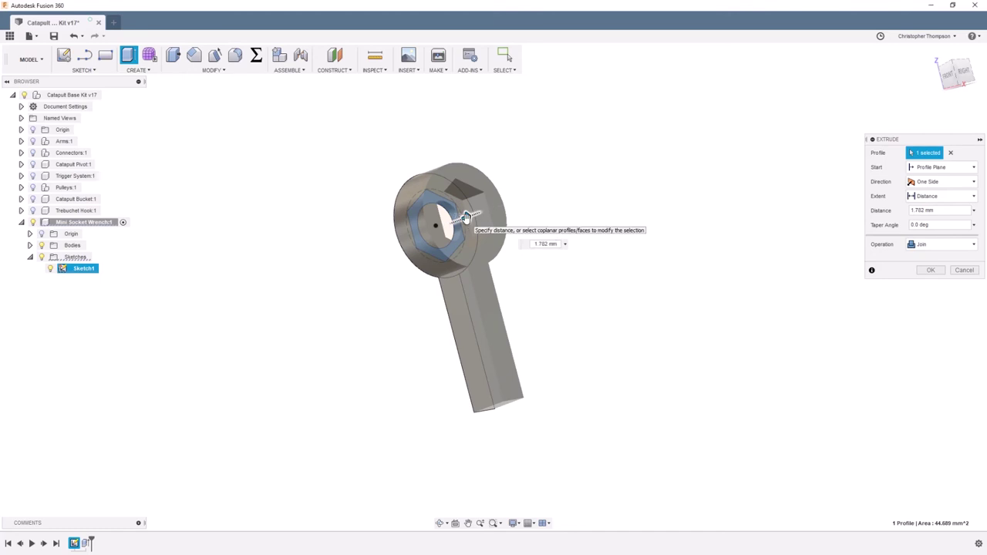
middle_click_drag(758, 293, 650, 301, "shift")
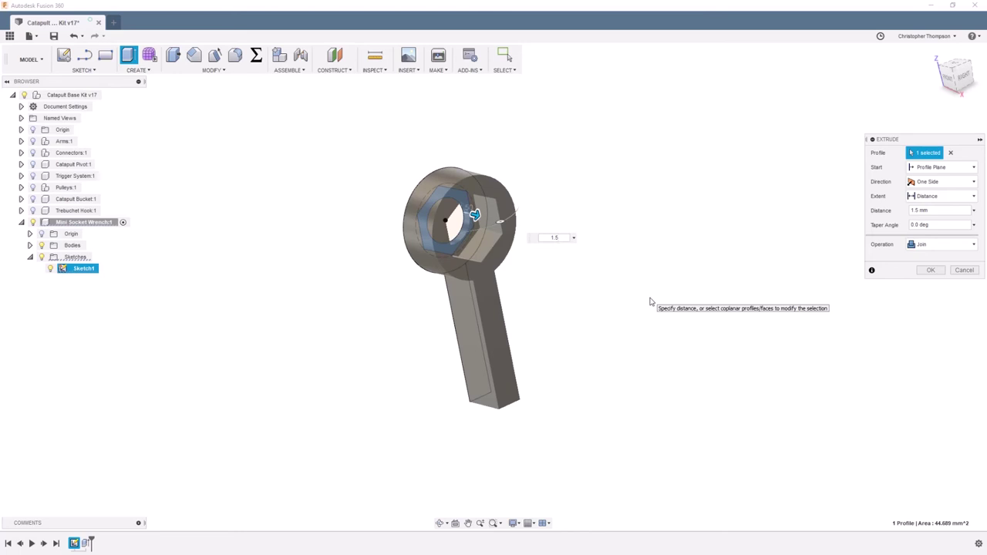
key("Return")
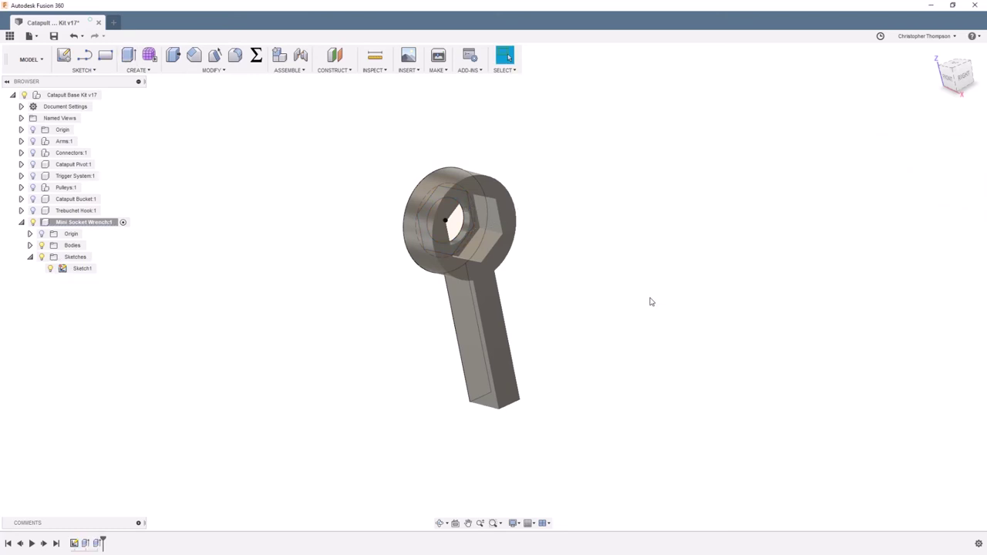
- Hide Sketch1 and zoom in on the seam between handle and socket
mouse_move(445, 219)
middle_mouse_down("shift")
mouse_move(501, 237)
mouse_move(486, 337)
mouse_move(451, 264)
mouse_move(495, 273)
mouse_move(599, 251)
mouse_move(577, 237)
mouse_move(499, 282)
mouse_move(621, 286)
mouse_move(609, 265)
mouse_move(647, 280)
mouse_move(463, 255)
middle_mouse_up("shift")
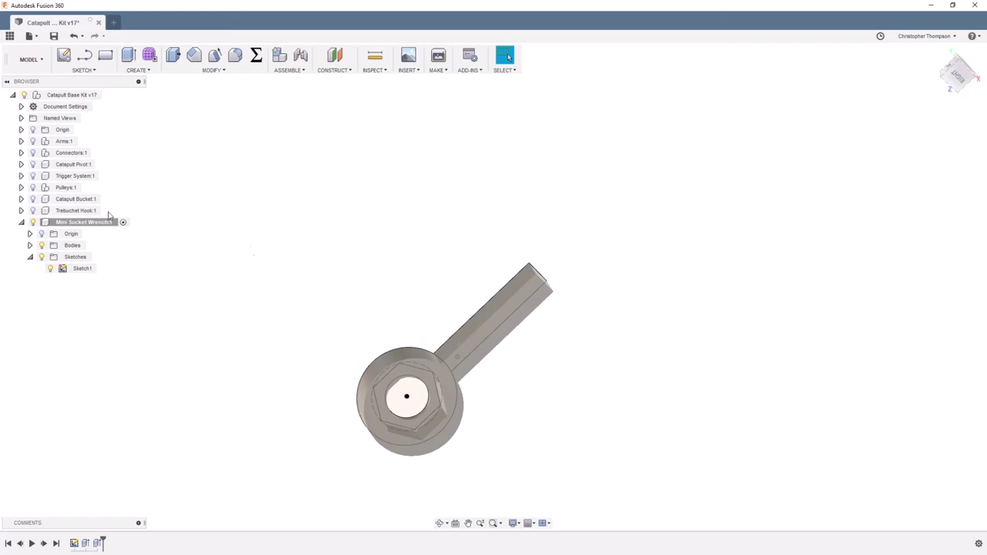
left_click(50, 268)
middle_click_drag(465, 209, 467, 329, "shift")
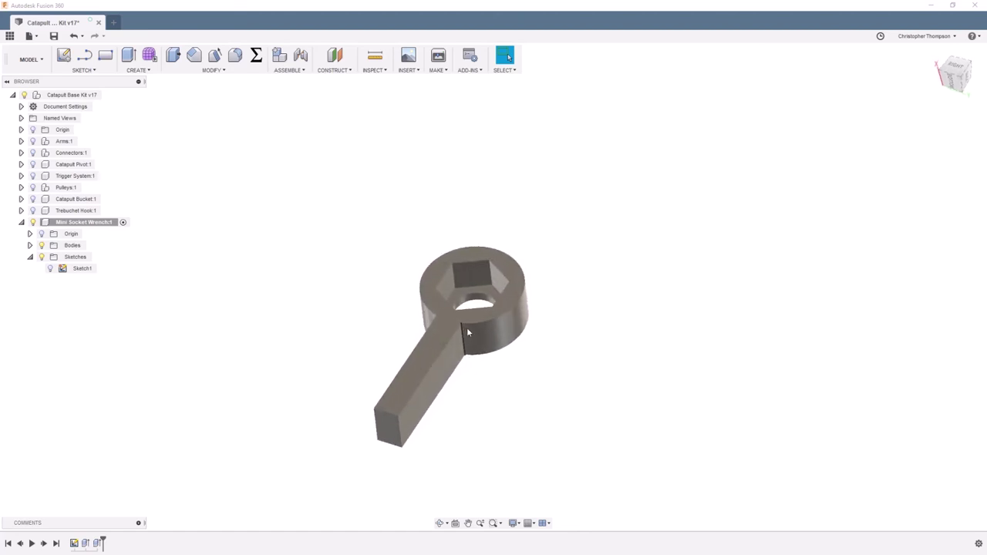
scroll(467, 327, "up", 5)
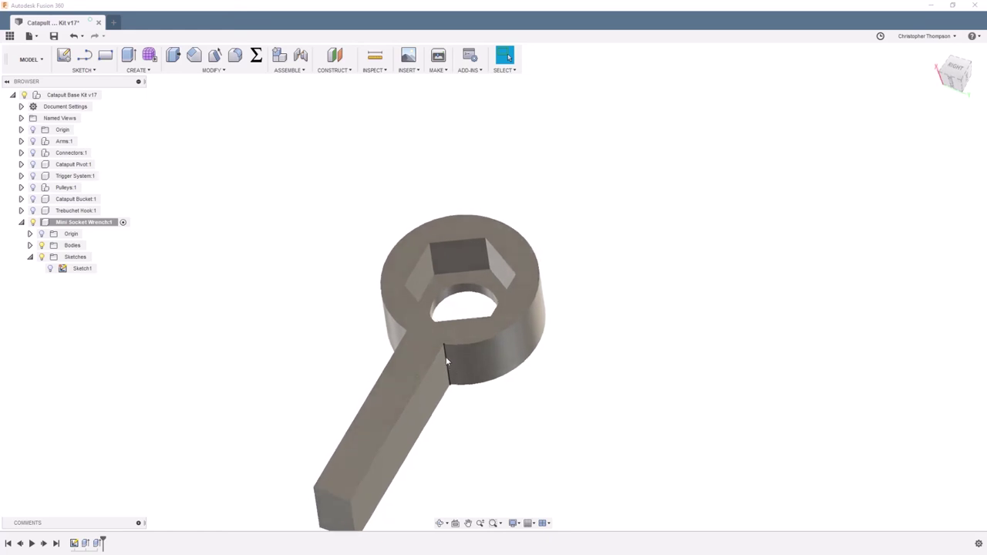
middle_click_drag(447, 361, 453, 375, "shift")
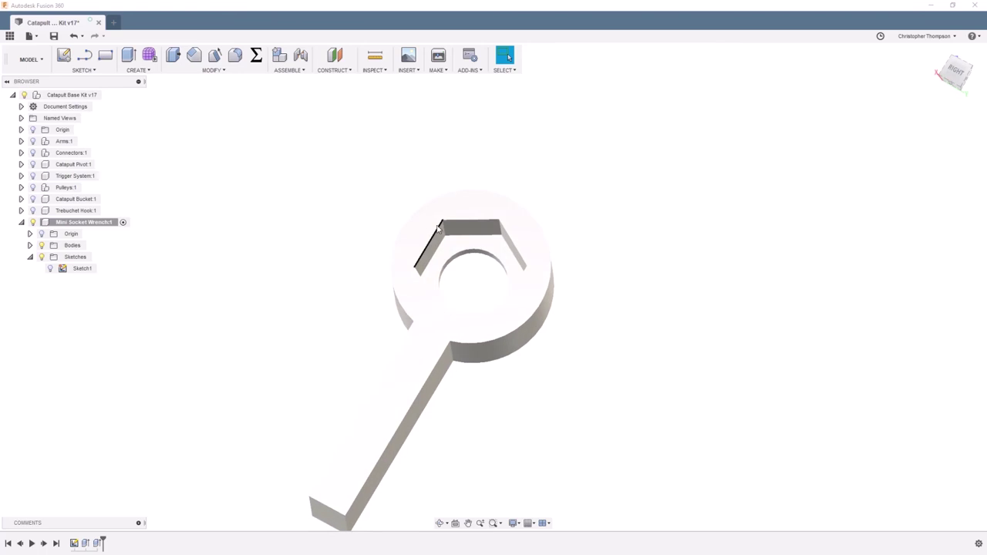
- Fillet the two edges where the handle meets the socket ring at 7 mm
left_click(234, 56)
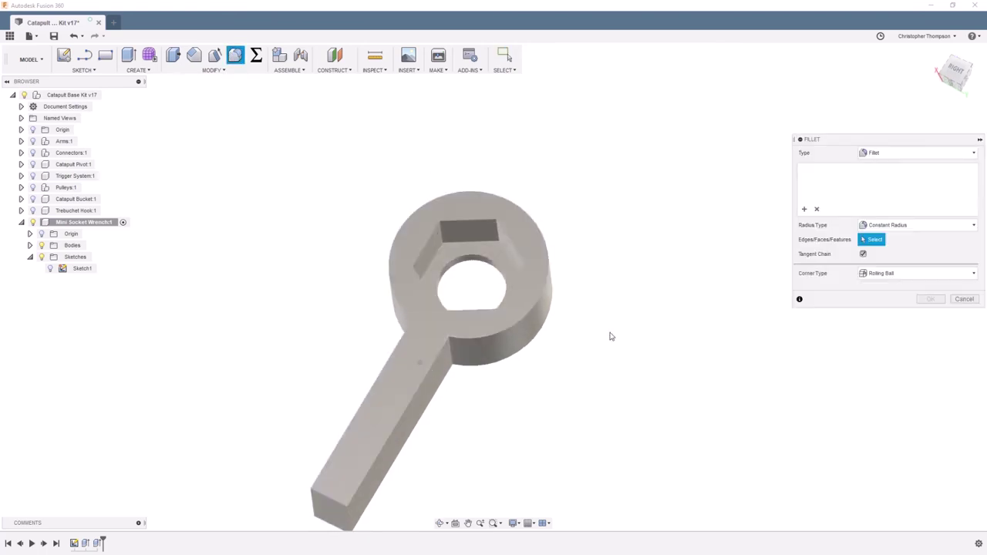
left_click(453, 359)
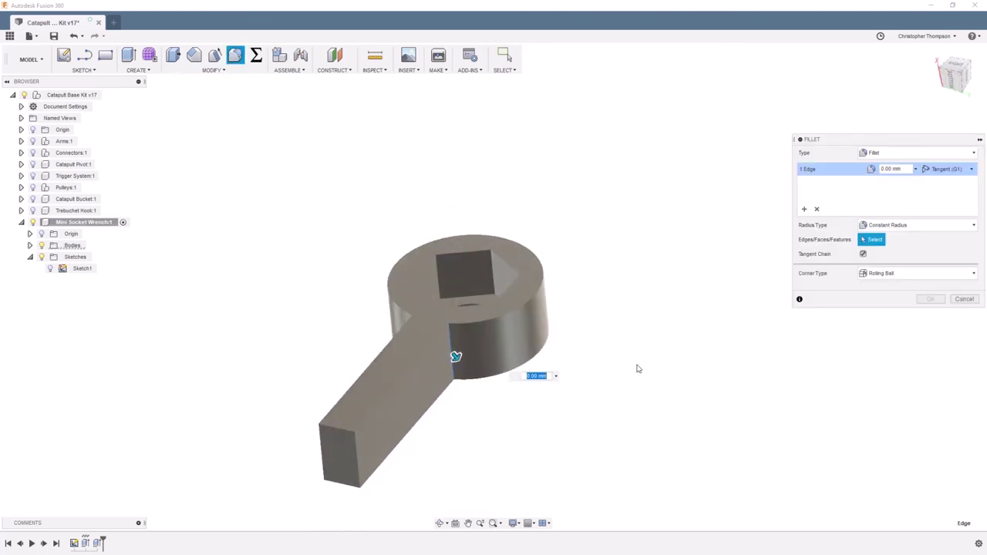
middle_click_drag(636, 367, 540, 363, "shift")
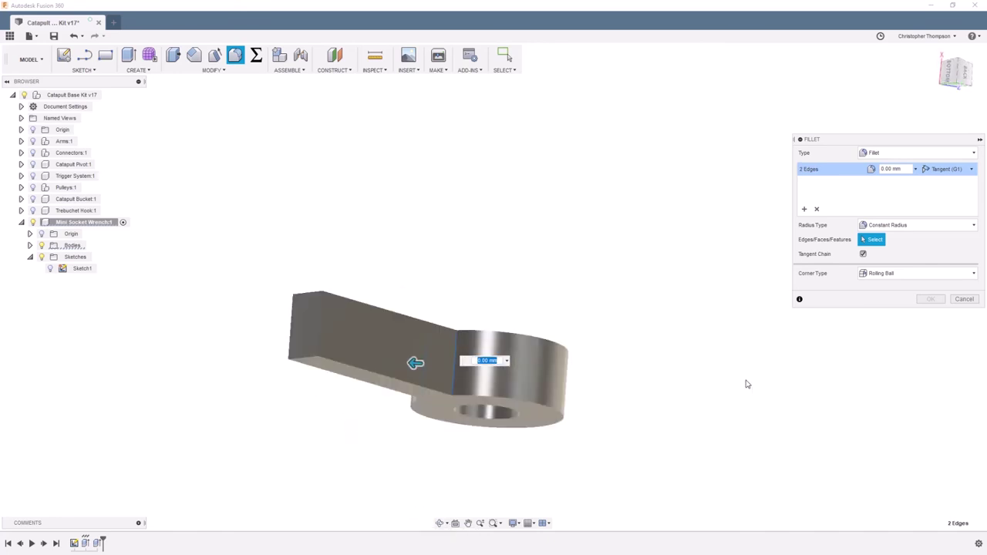
middle_click_drag(734, 365, 306, 372, "shift")
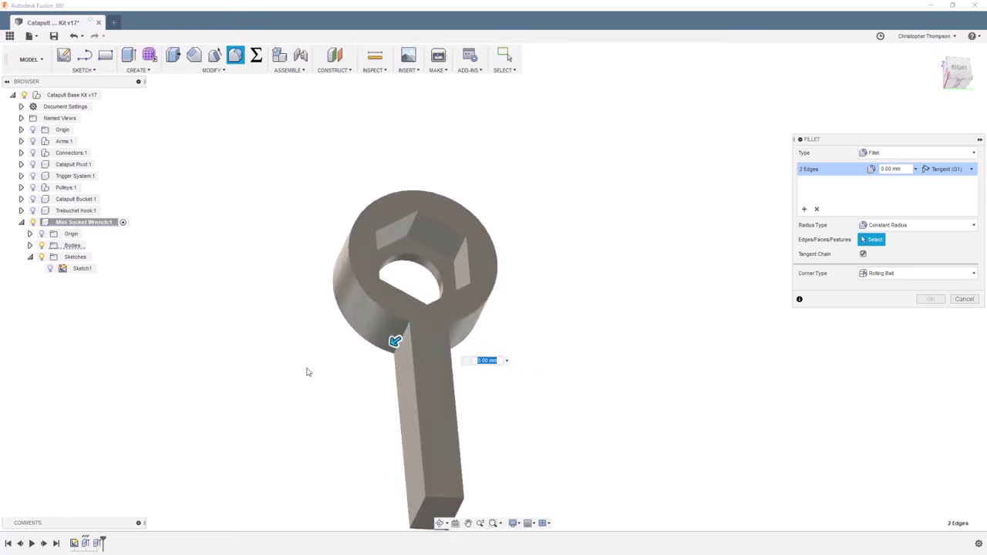
left_click_drag(394, 341, 386, 347)
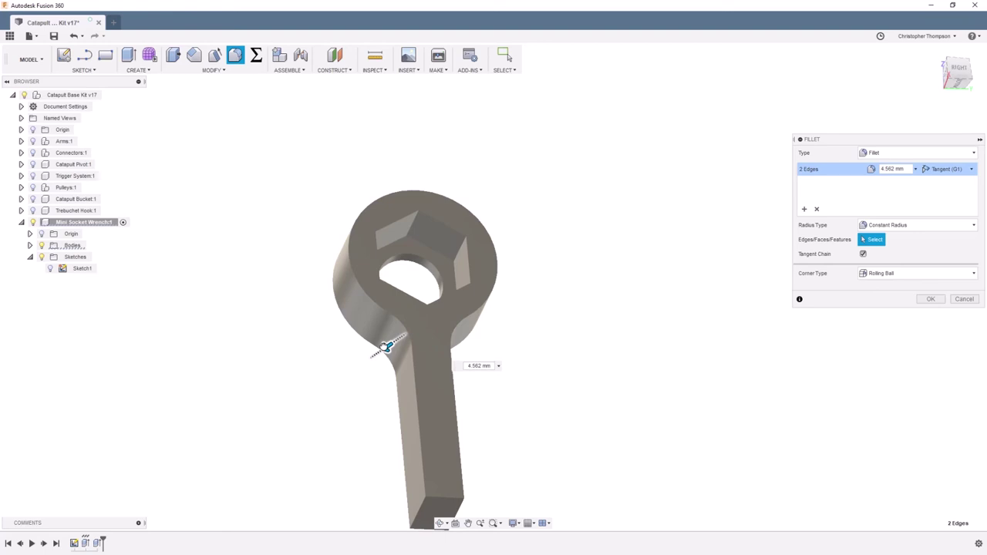
middle_click_drag(383, 347, 254, 357, "shift")
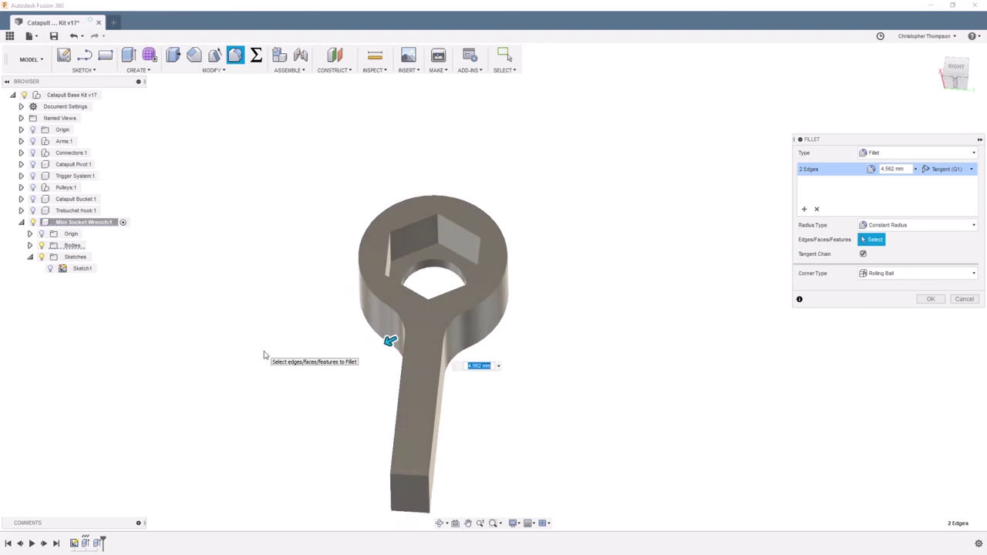
middle_click_drag(264, 356, 396, 347, "shift")
key("Escape")
middle_click_drag(358, 383, 470, 409, "shift")
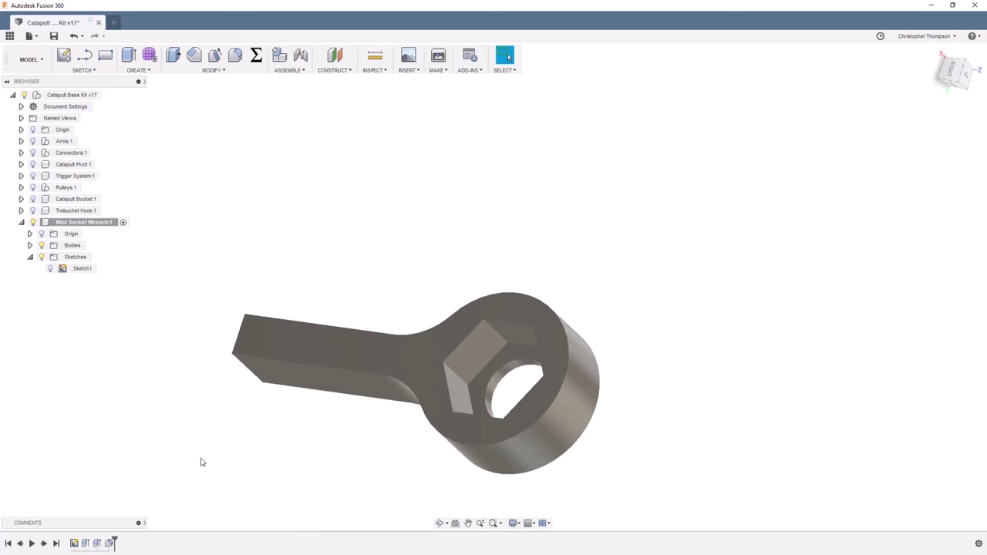
- Reopen the junction fillet with Edit Feature and add a second edge set
right_click(109, 543)
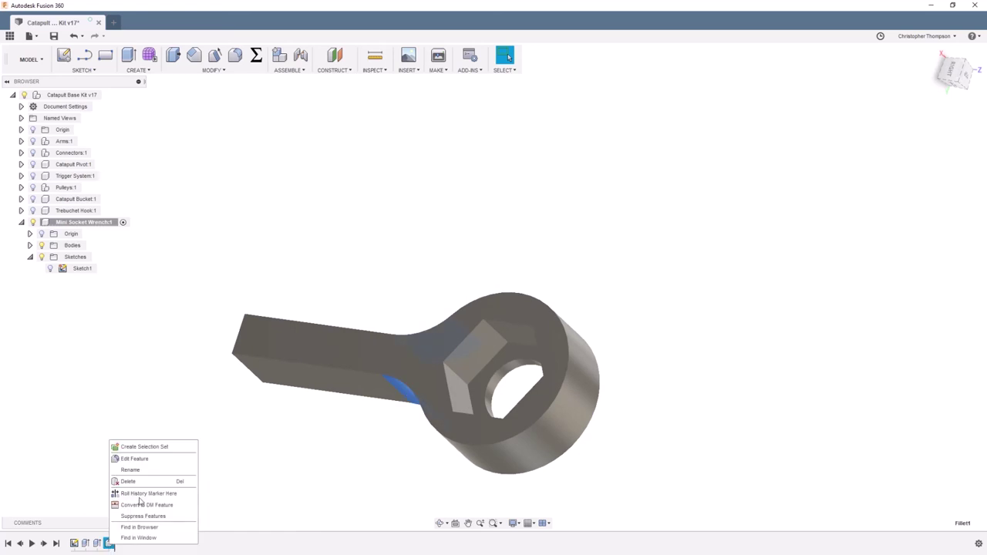
left_click(133, 459)
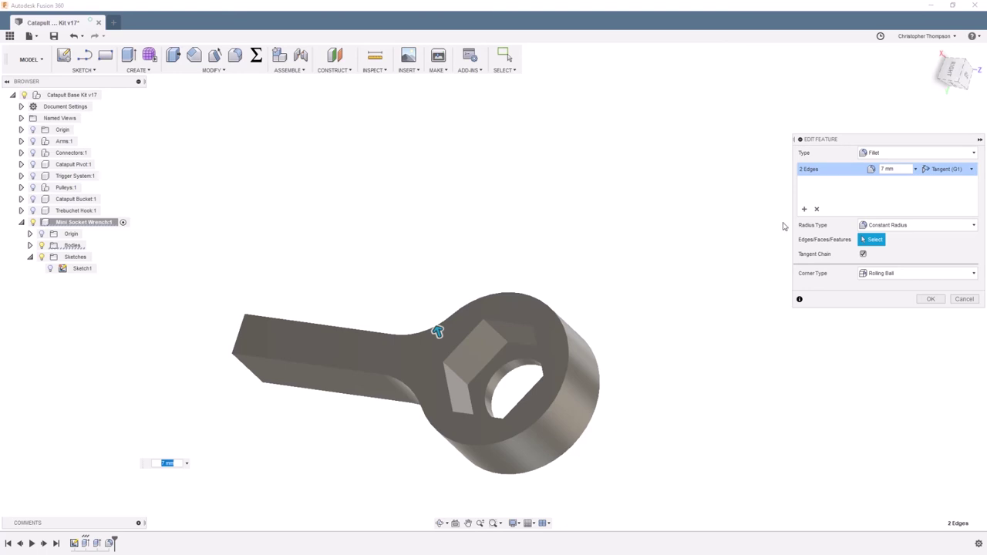
mouse_move(784, 226)
middle_mouse_down("shift")
mouse_move(774, 221)
mouse_move(604, 334)
mouse_move(411, 368)
mouse_move(833, 394)
mouse_move(851, 368)
middle_mouse_up("shift")
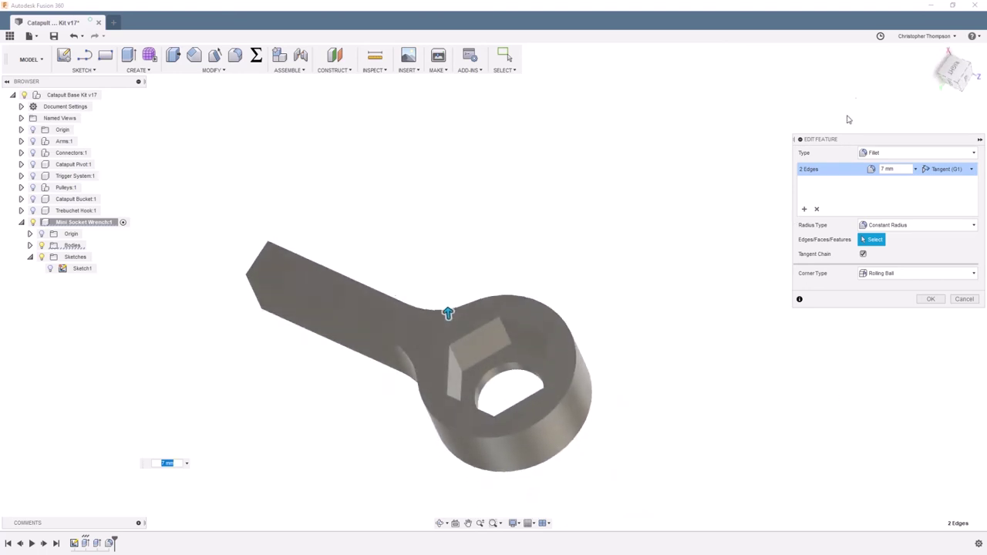
left_click(805, 215)
middle_click_drag(806, 202, 323, 240, "shift")
- Select the six hex ledge edges for the new fillet set
left_click(503, 320)
left_click(525, 287)
left_click(509, 271)
left_click(360, 266)
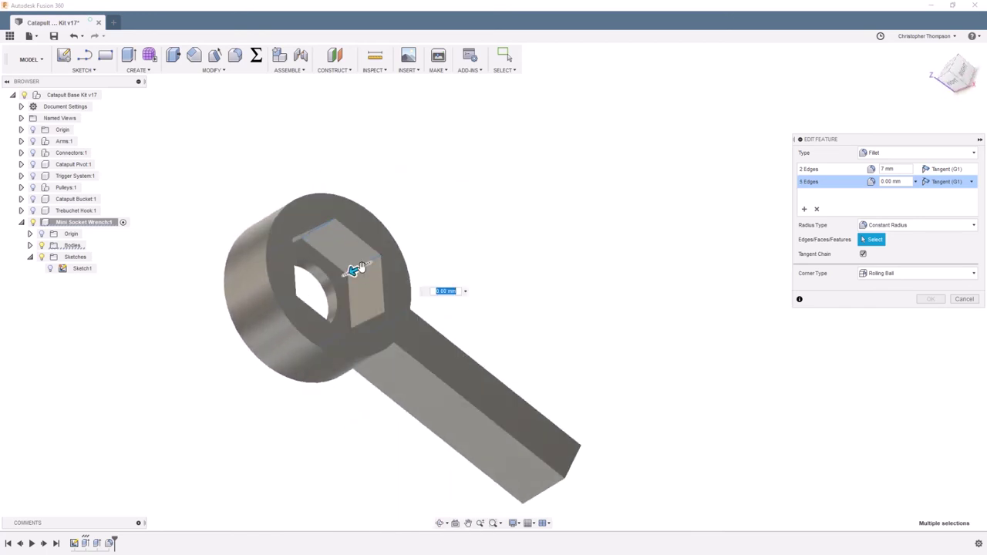
middle_click_drag(359, 267, 411, 362, "shift")
left_click(382, 353)
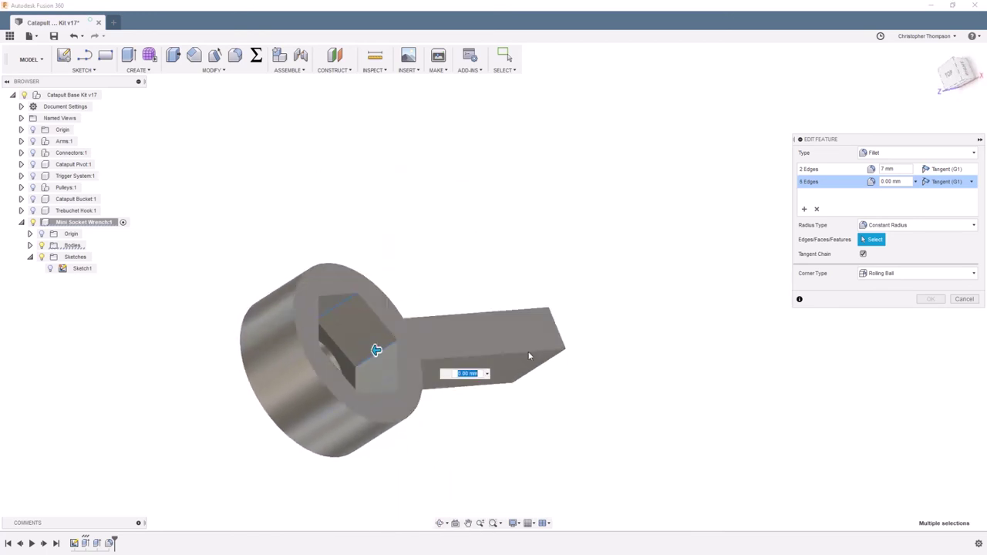
mouse_move(529, 353)
middle_mouse_down("shift")
mouse_move(375, 298)
mouse_move(379, 258)
mouse_move(398, 291)
mouse_move(578, 326)
mouse_move(599, 295)
mouse_move(670, 396)
mouse_move(640, 380)
middle_mouse_up("shift")
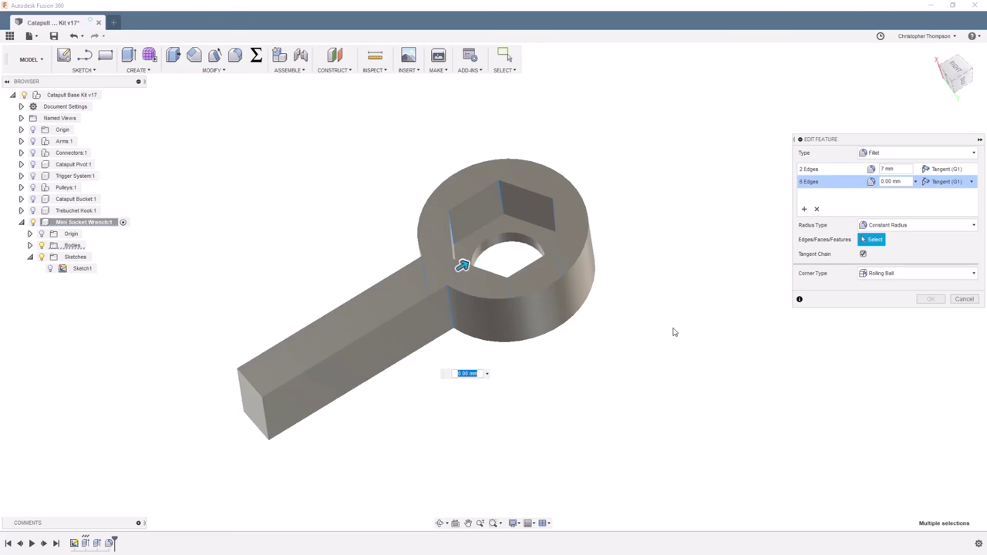
- Give the six ledge edges a 1 mm radius and inspect the rounded ledge
type(".5")
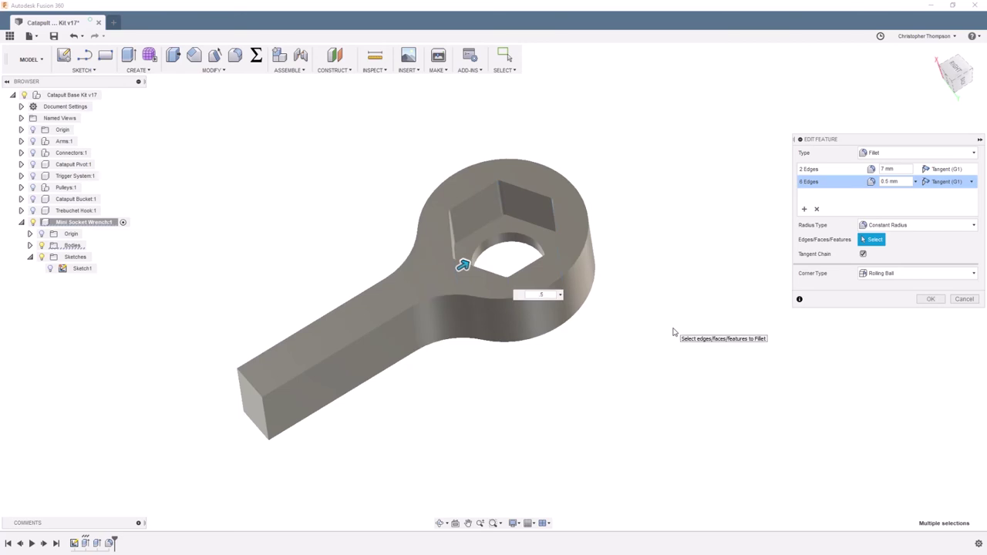
middle_click_drag(680, 265, 422, 286, "shift")
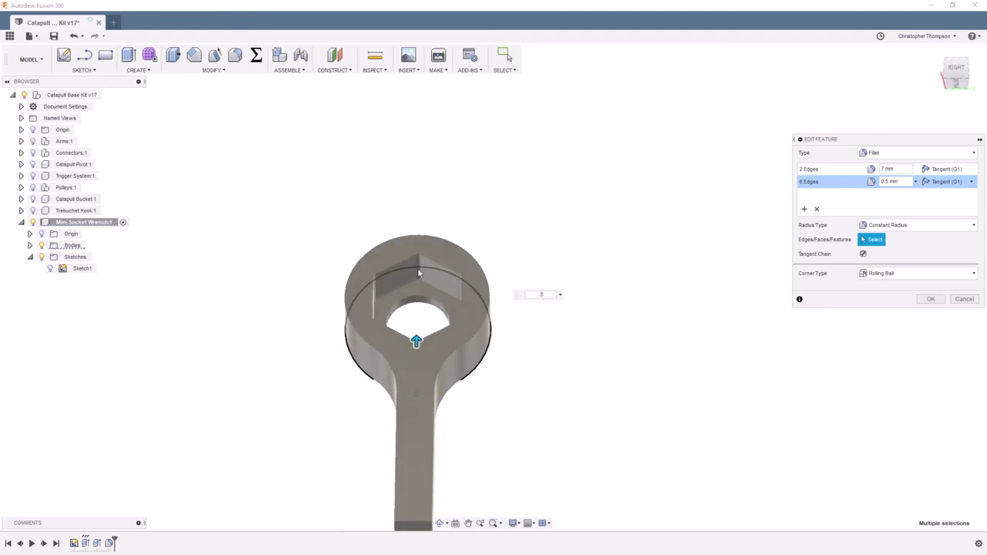
mouse_move(418, 276)
middle_mouse_down("shift")
mouse_move(427, 274)
mouse_move(402, 287)
mouse_move(425, 273)
mouse_move(411, 249)
mouse_move(431, 266)
middle_mouse_up("shift")
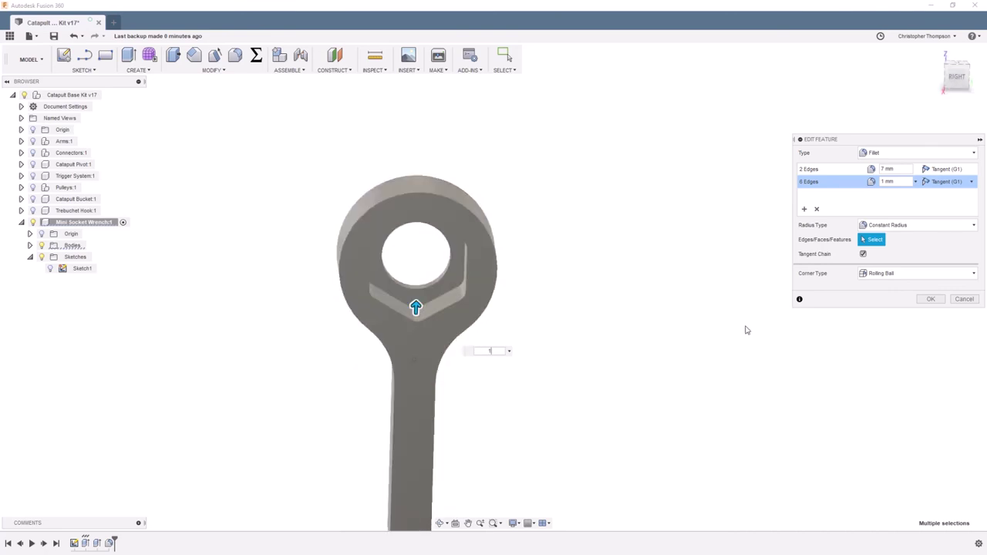
middle_click_drag(746, 330, 626, 362, "shift")
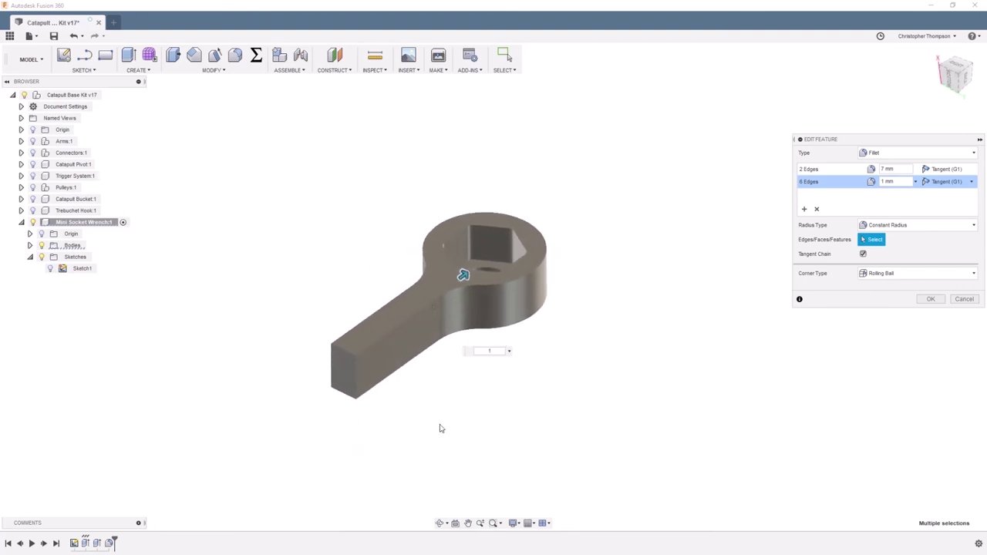
middle_click_drag(440, 428, 434, 319, "shift")
left_click(807, 210)
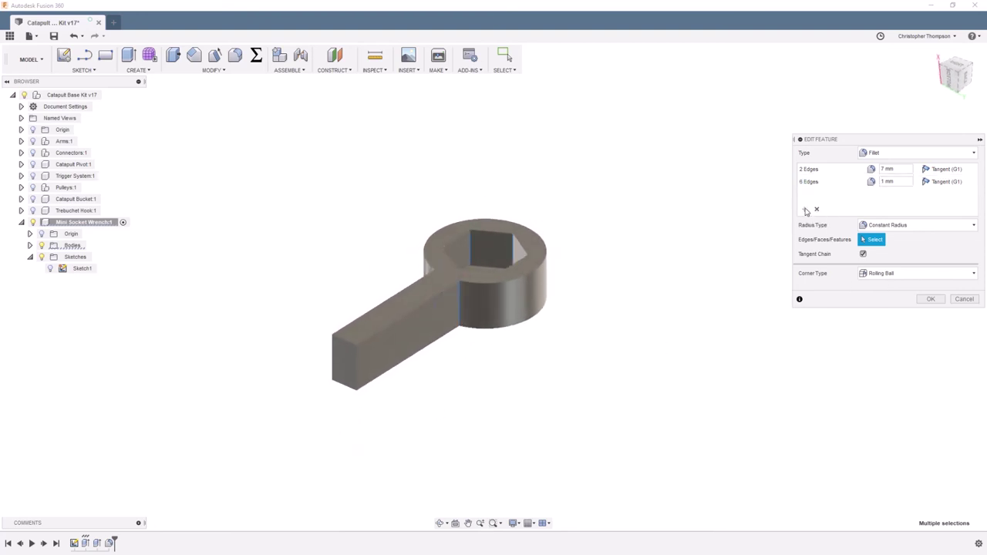
middle_click_drag(771, 255, 613, 259, "shift")
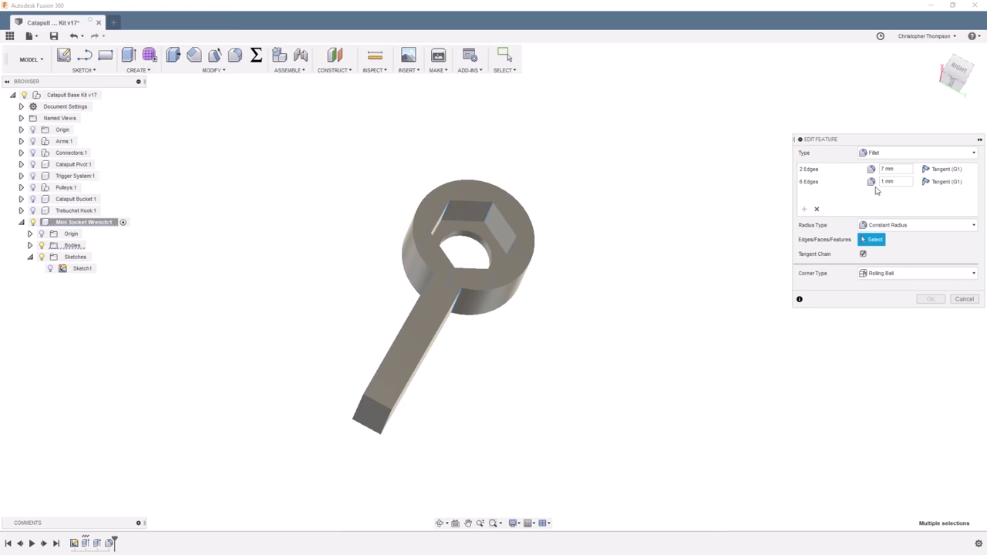
- Fillet the handle's end edges at wrench_handle_width / 2 and apply the edit
middle_click_drag(479, 199, 494, 304, "shift")
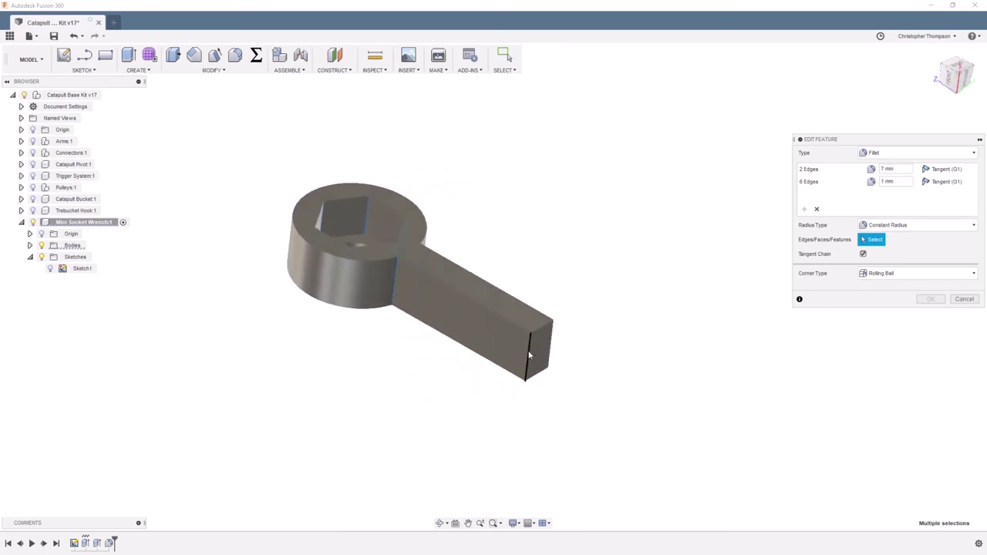
left_click(529, 355)
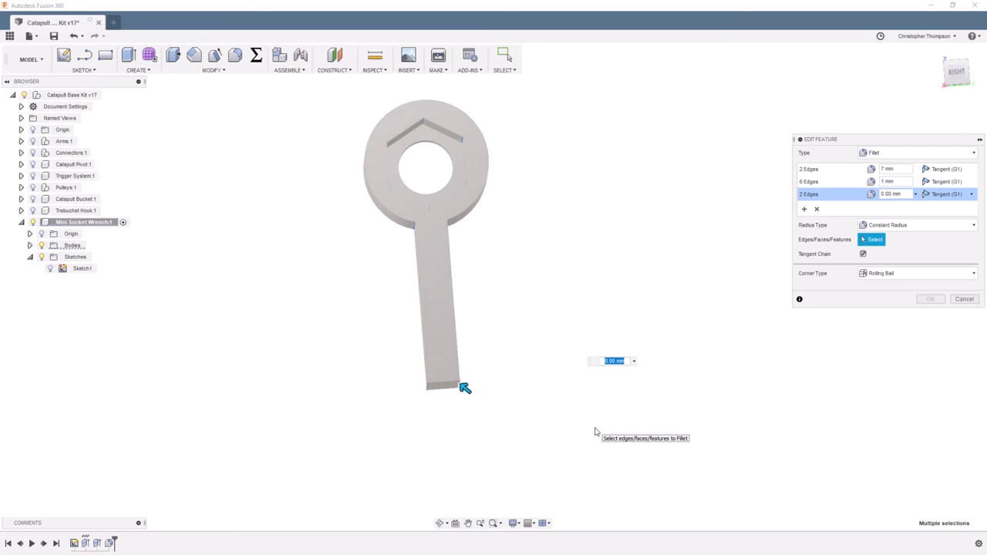
type("wre")
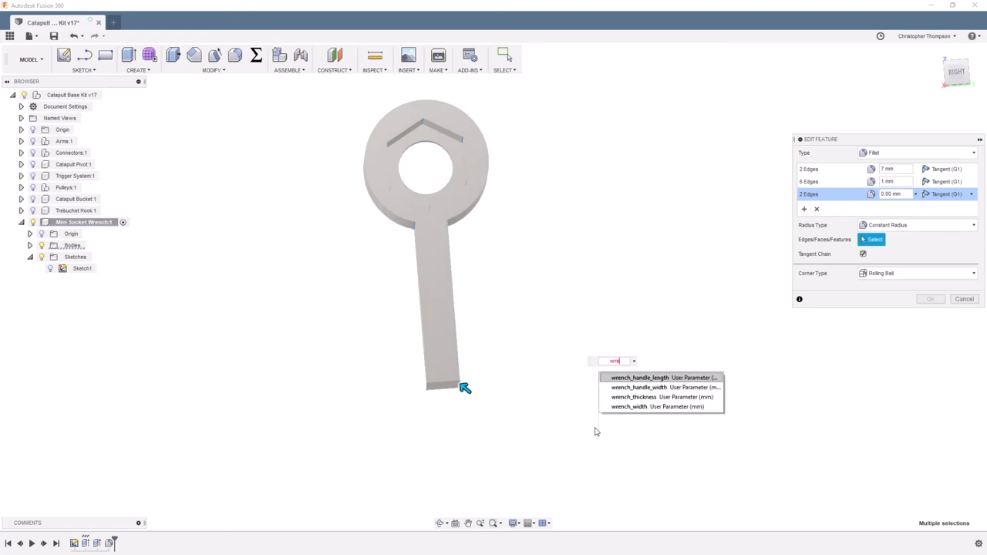
left_click(622, 389)
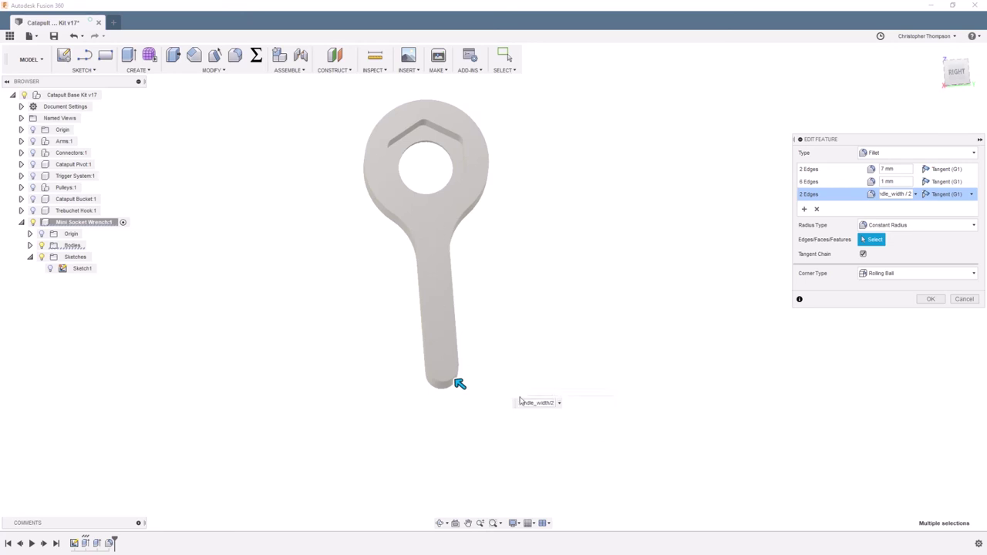
middle_click_drag(482, 324, 401, 358, "shift")
middle_click_drag(433, 321, 540, 402, "shift")
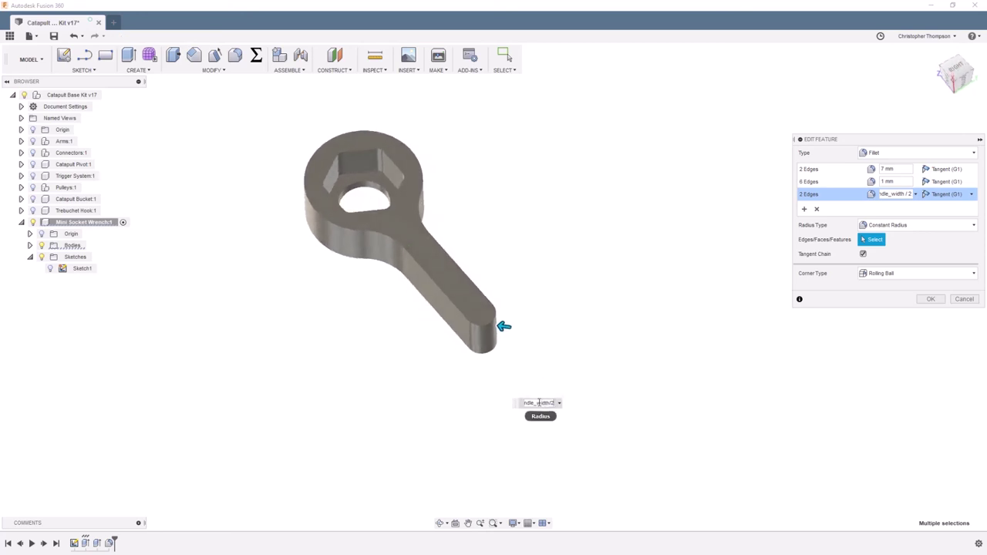
left_click(931, 300)
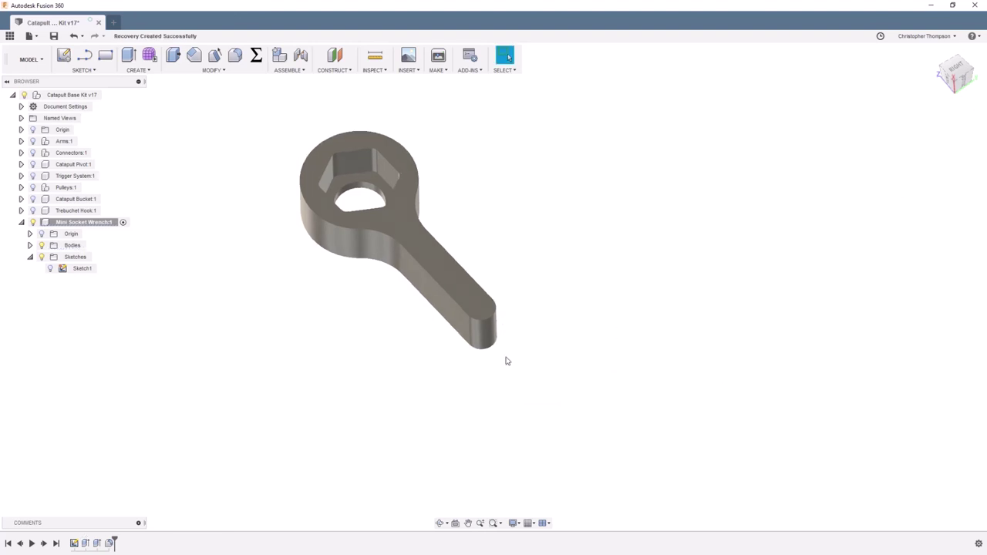
middle_click_drag(507, 361, 629, 369, "shift")
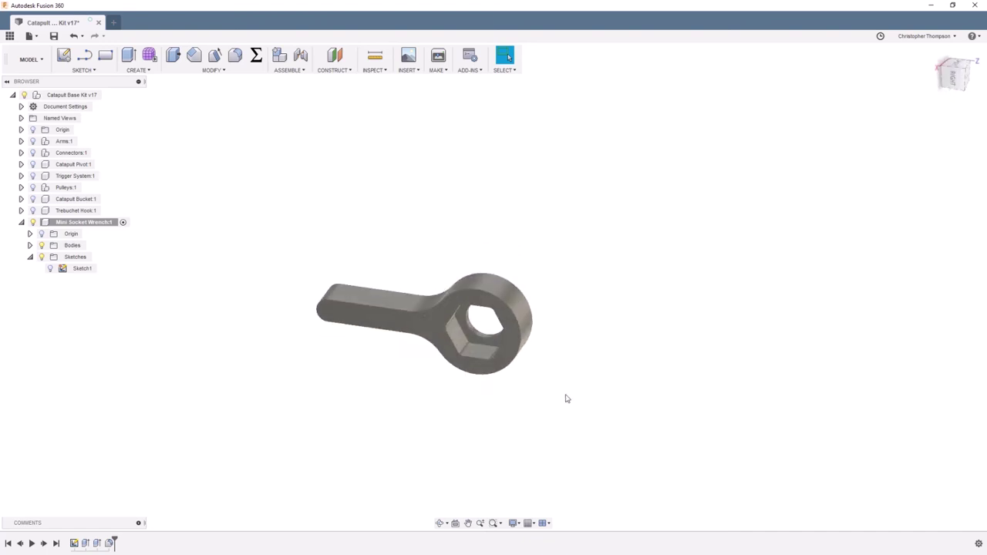
middle_click_drag(565, 398, 529, 408, "shift")
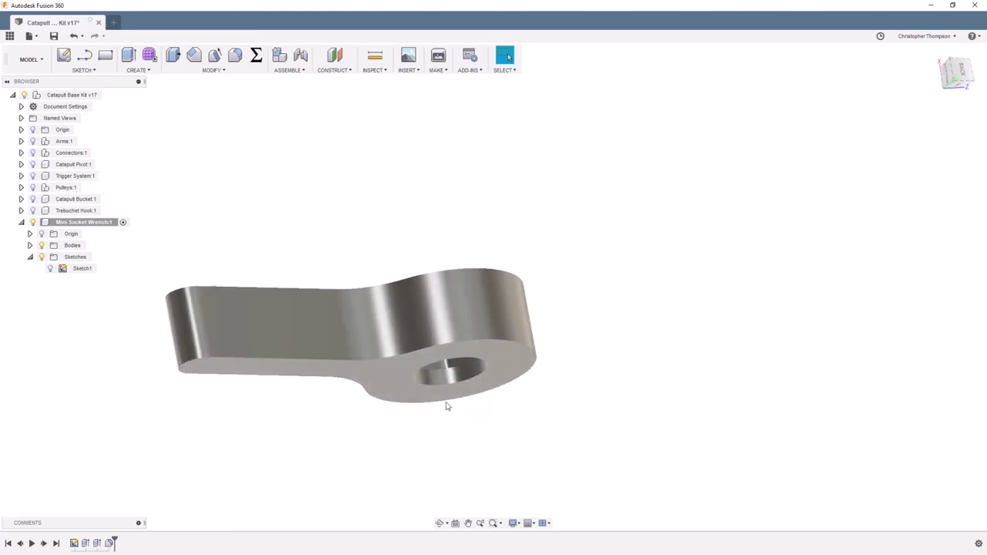
left_click(452, 362)
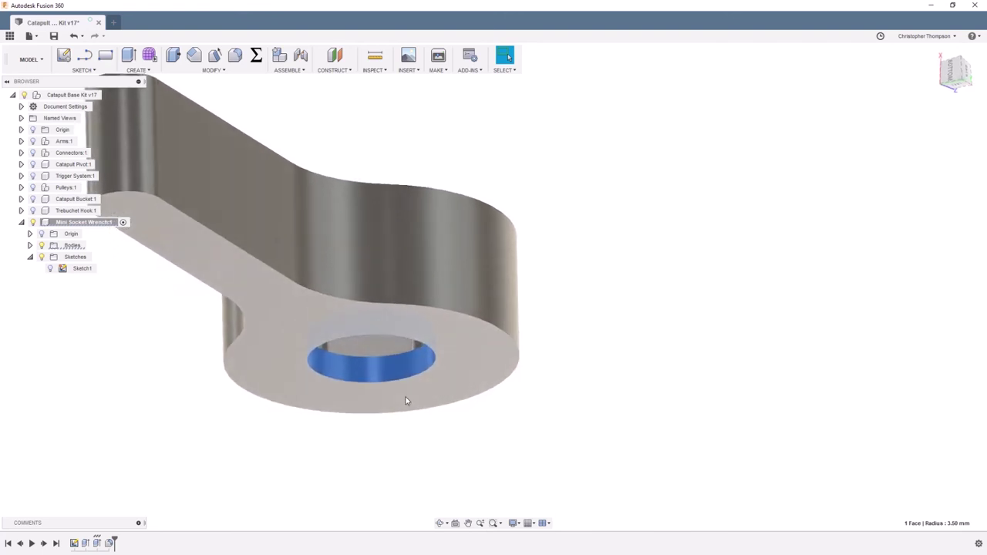
middle_click_drag(402, 400, 606, 313, "shift")
scroll(605, 315, "down", 3)
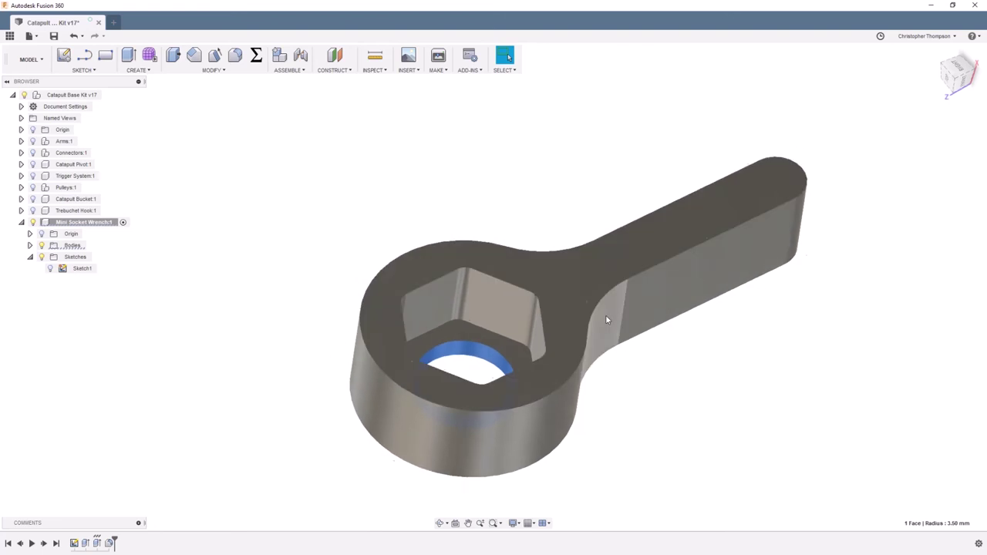
middle_click_drag(634, 354, 540, 348, "shift")
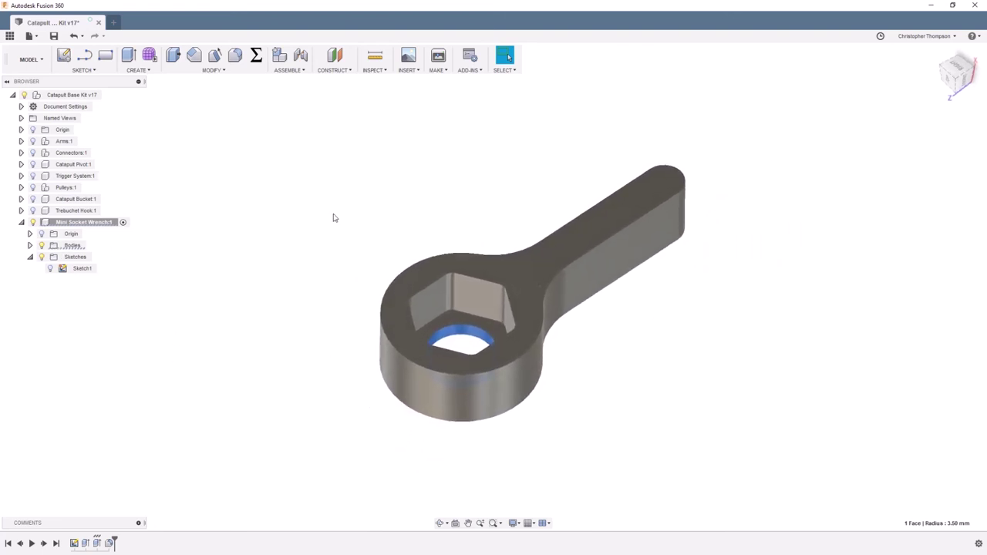
middle_click_drag(656, 359, 826, 374, "shift")
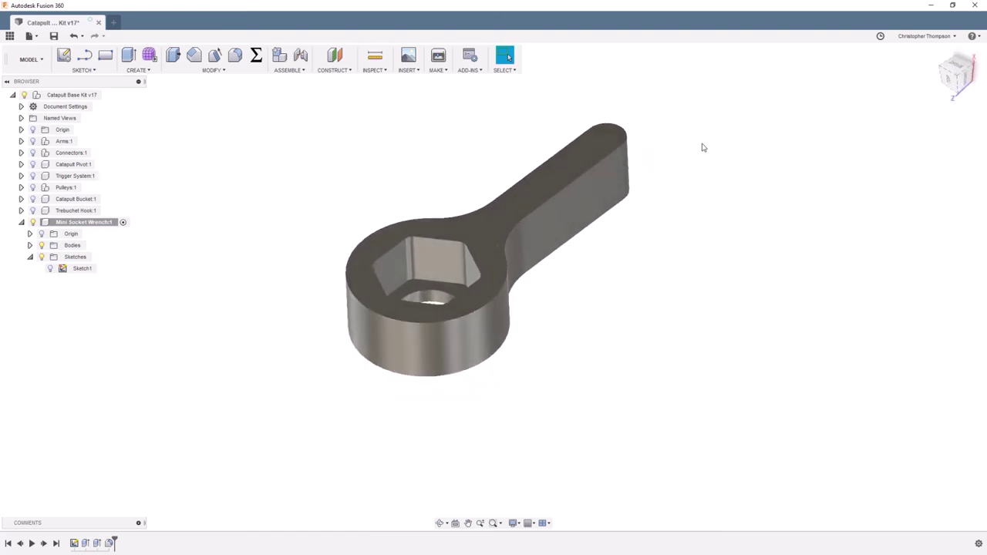
- Export the wrench body via 3D Print to an STL file named 'Mini Socket Wrench' in Catapult
left_click(438, 56)
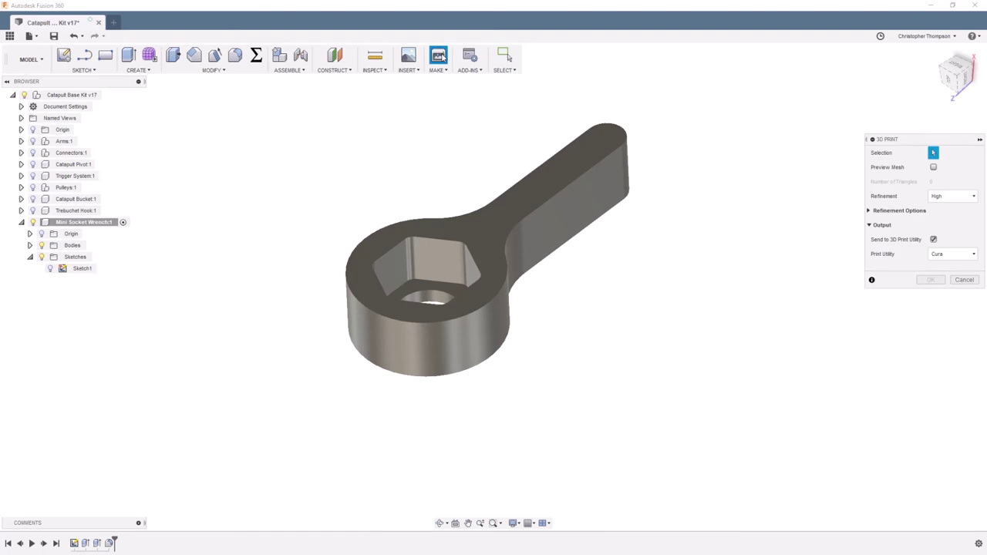
left_click(933, 240)
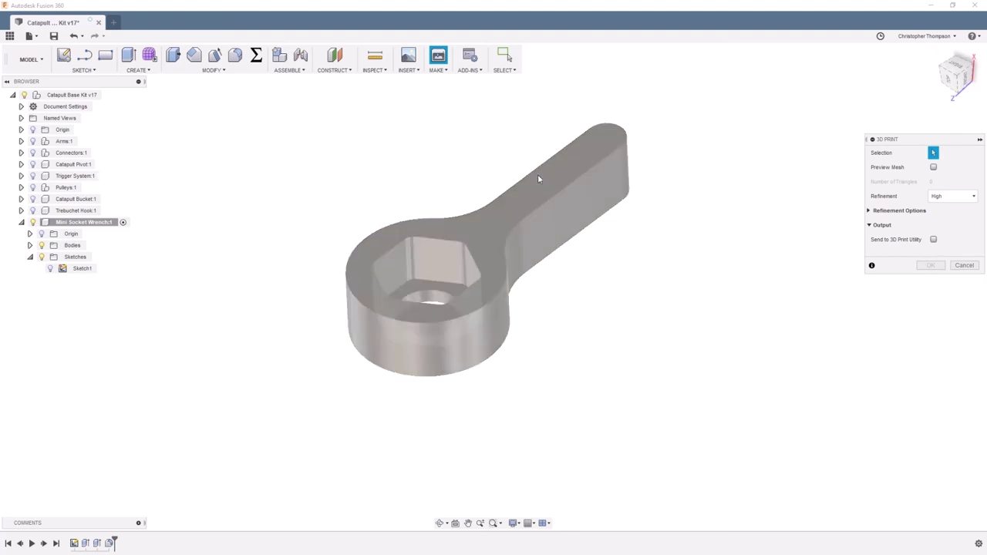
left_click(488, 245)
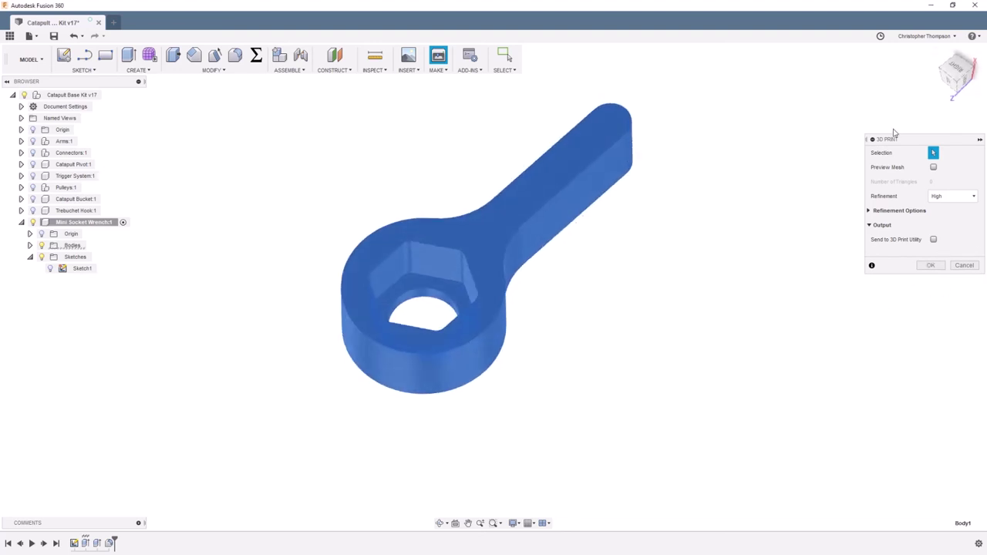
left_click(931, 266)
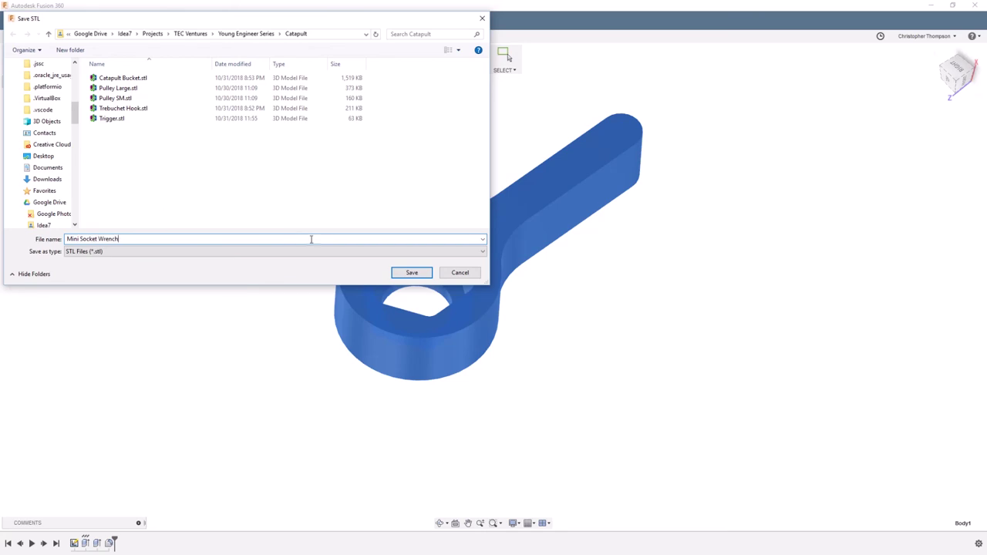
left_click(411, 273)
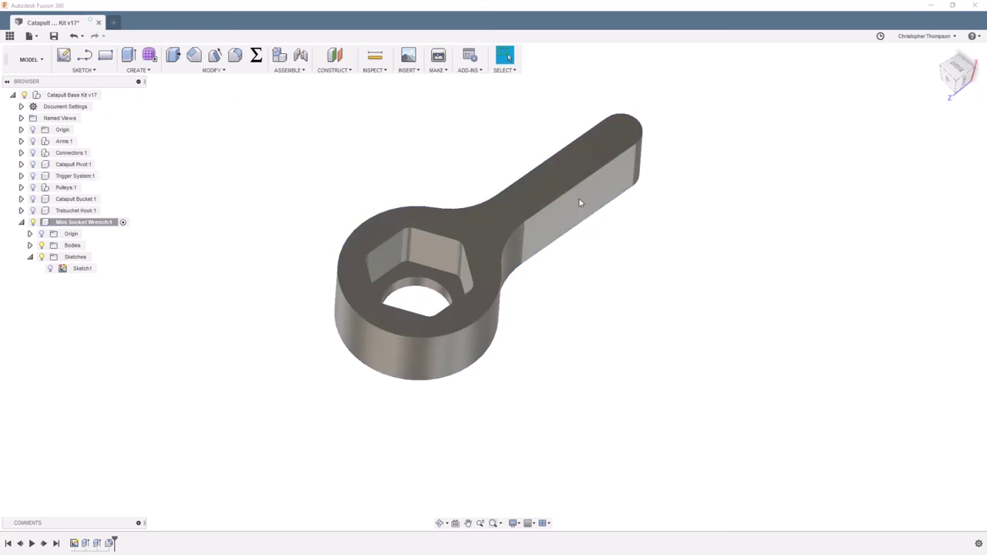
- Reset the view to Home and make the Catapult Base Kit root component active
scroll(601, 224, "down", 4)
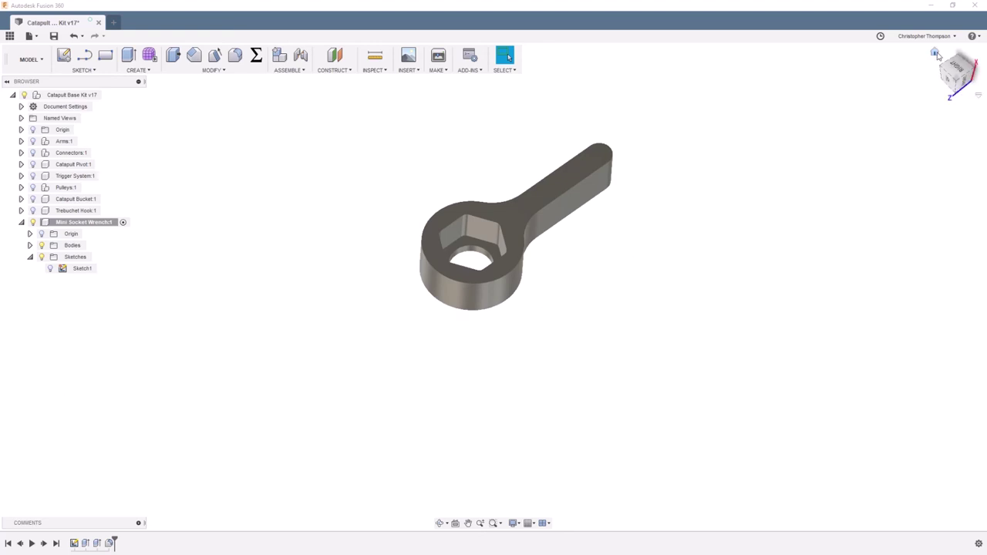
left_click(935, 54)
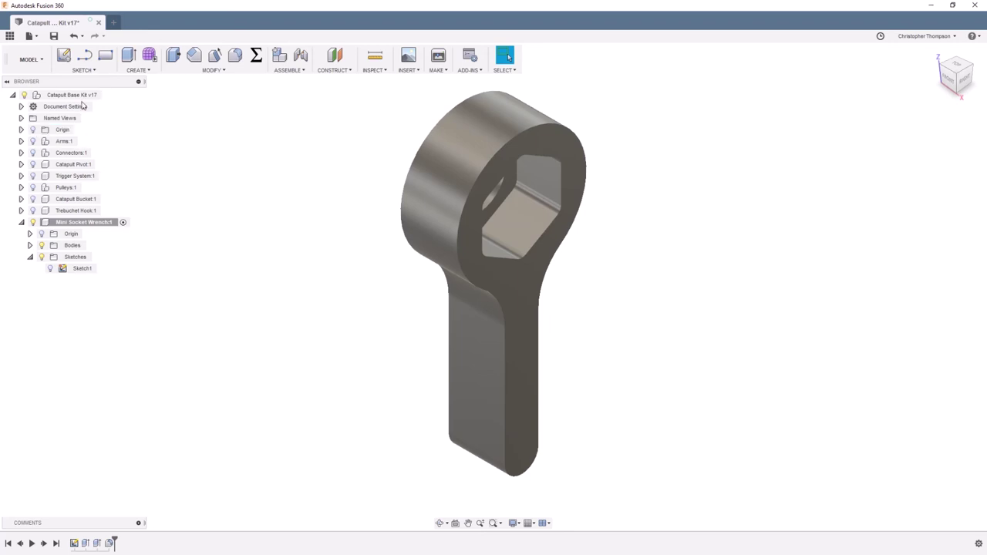
left_click(107, 95)
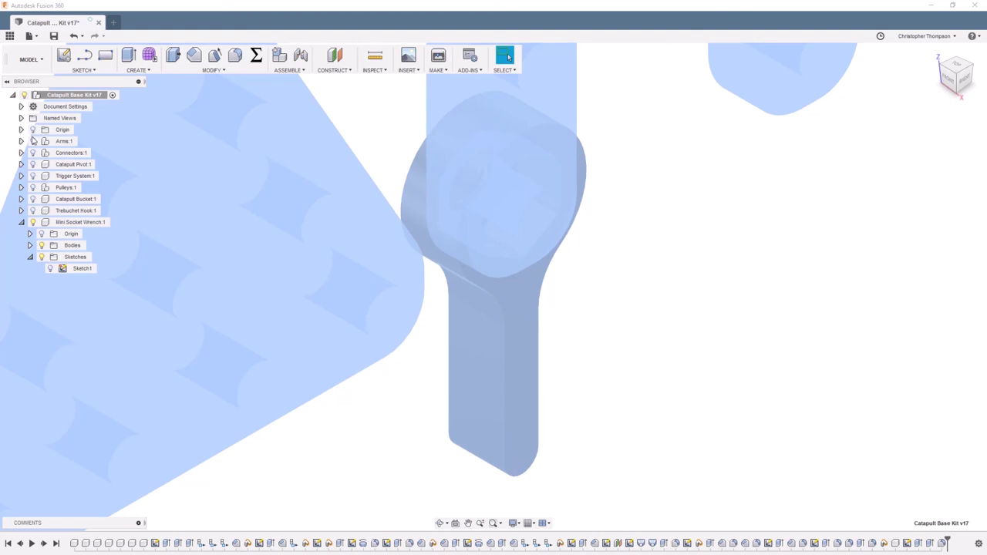
- Show the three hidden kit components, including Trigger System, and collapse Mini Socket Wrench
left_click(32, 176)
left_click(32, 187)
left_click(33, 200)
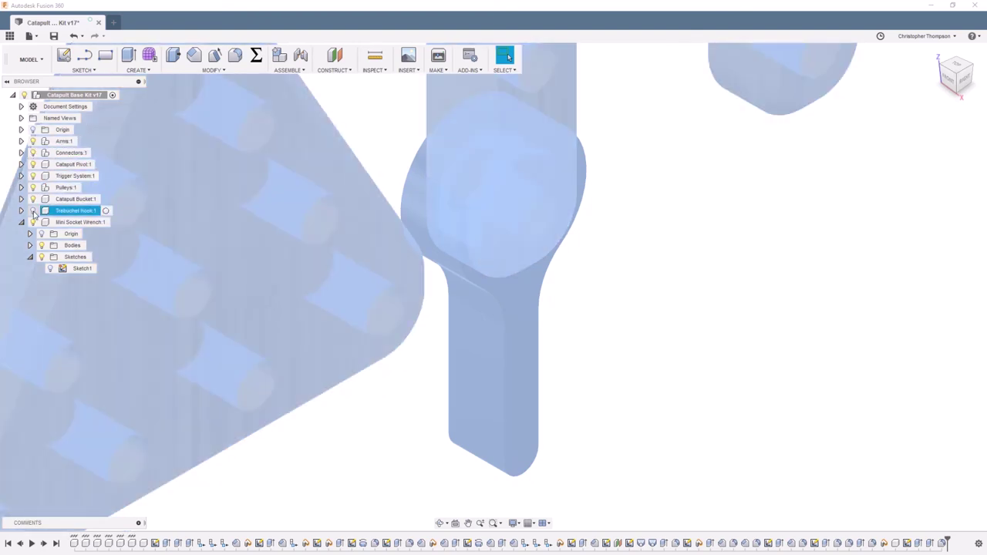
left_click(21, 222)
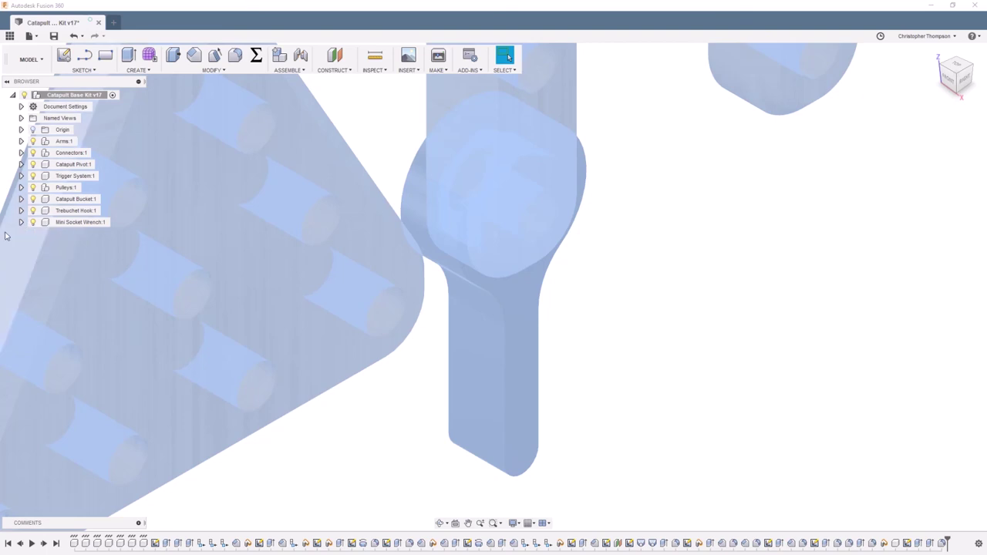
scroll(545, 320, "down", 5)
scroll(579, 332, "down", 2)
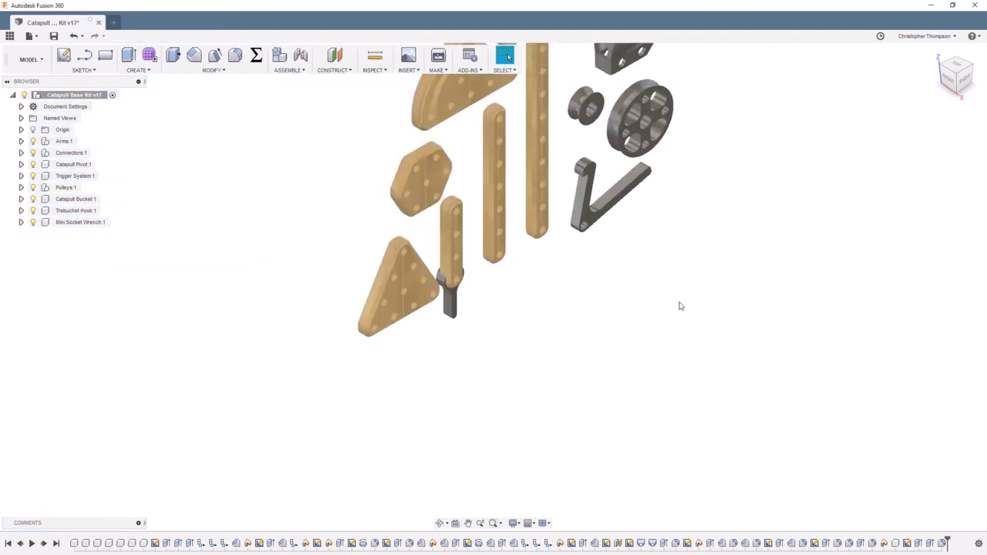
- In the Right view, move the Mini Socket Wrench above the washer and capture its position
mouse_move(701, 266)
middle_mouse_down("shift")
mouse_move(677, 267)
mouse_move(687, 263)
middle_mouse_up("shift")
left_click(968, 81)
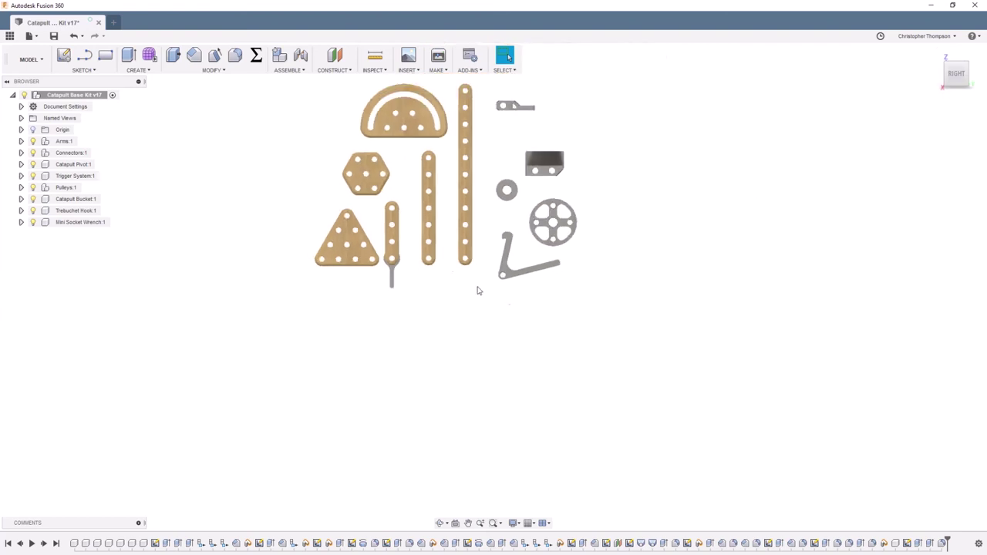
left_click_drag(392, 273, 503, 148)
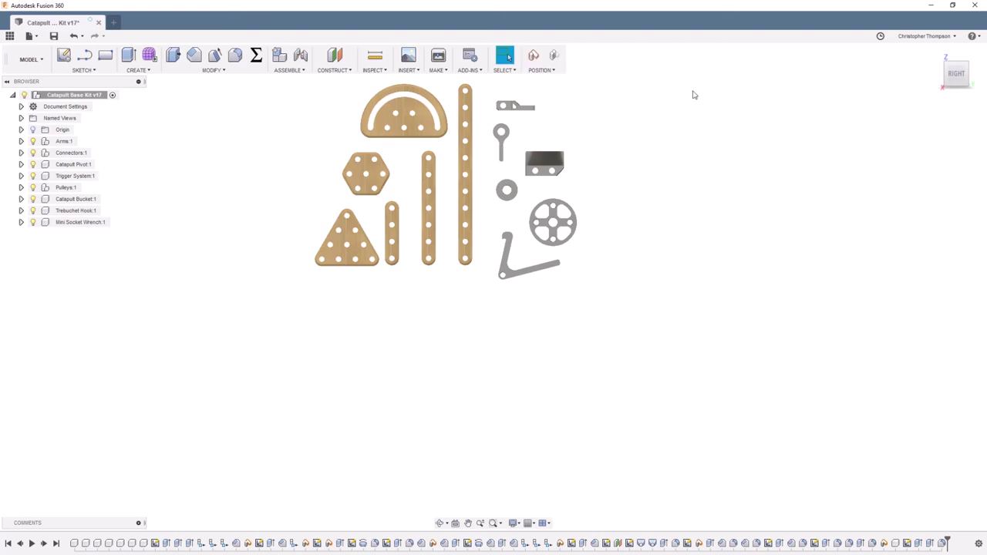
left_click(533, 57)
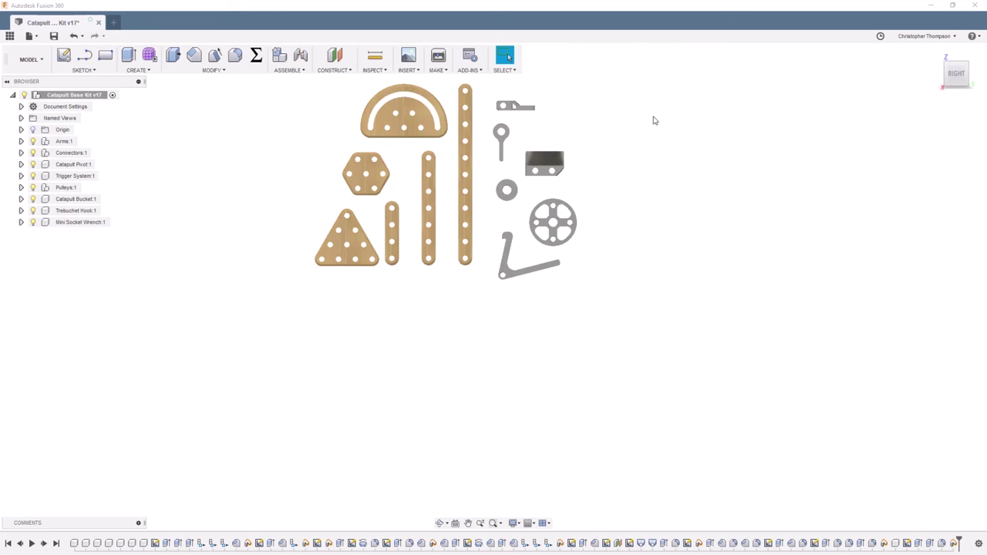
- Save Catapult Base Kit as version v18 described 'Added mini socket wrench', then return to Home view
left_click(54, 36)
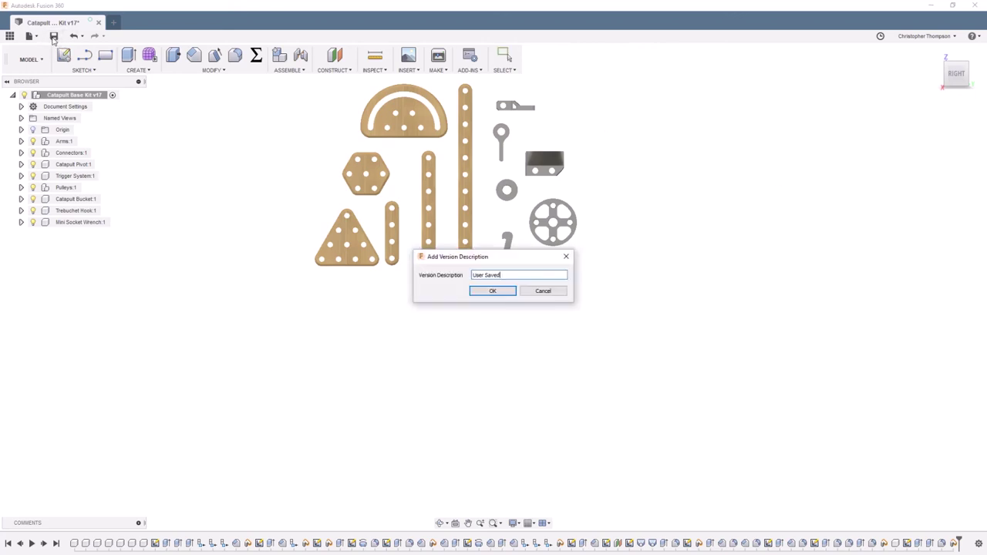
triple_click(512, 273)
left_click(491, 292)
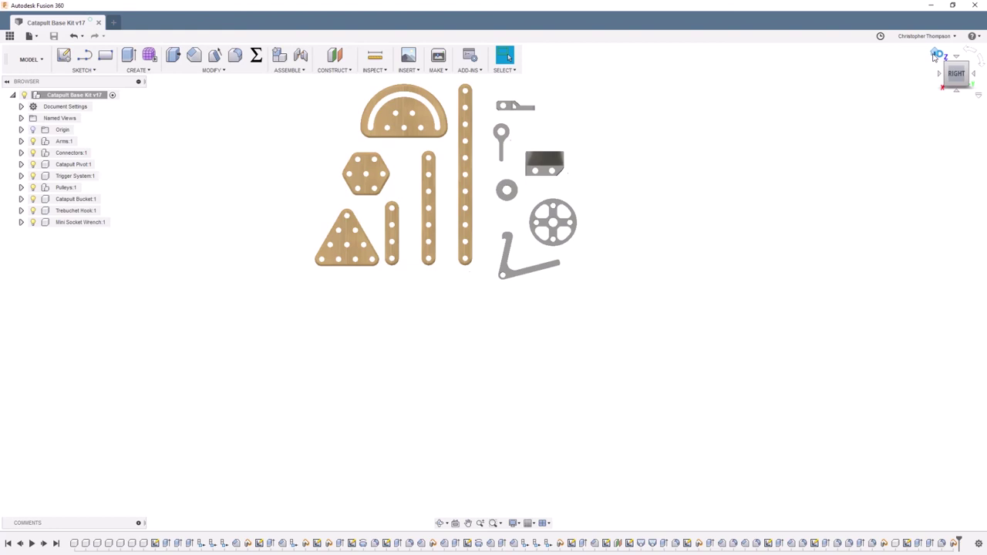
left_click(935, 55)
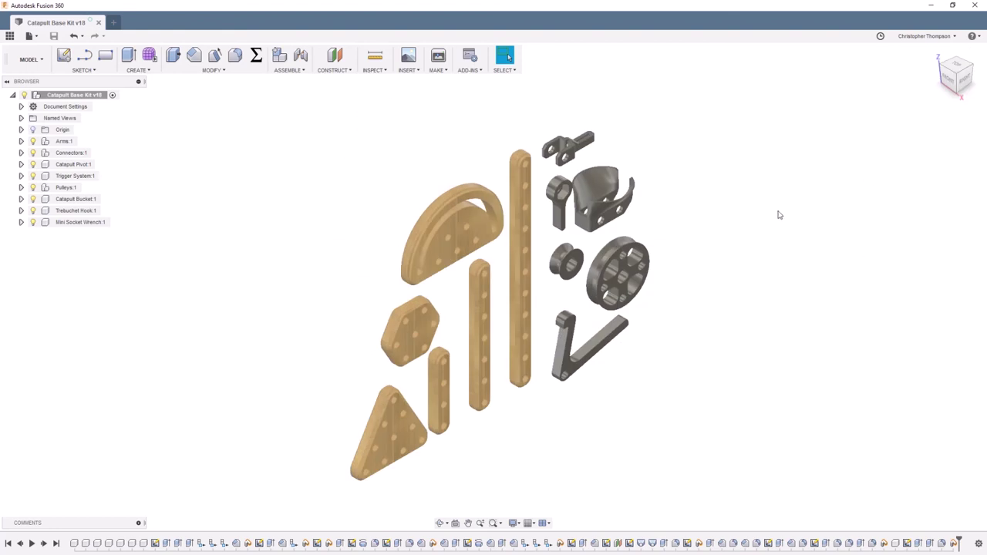